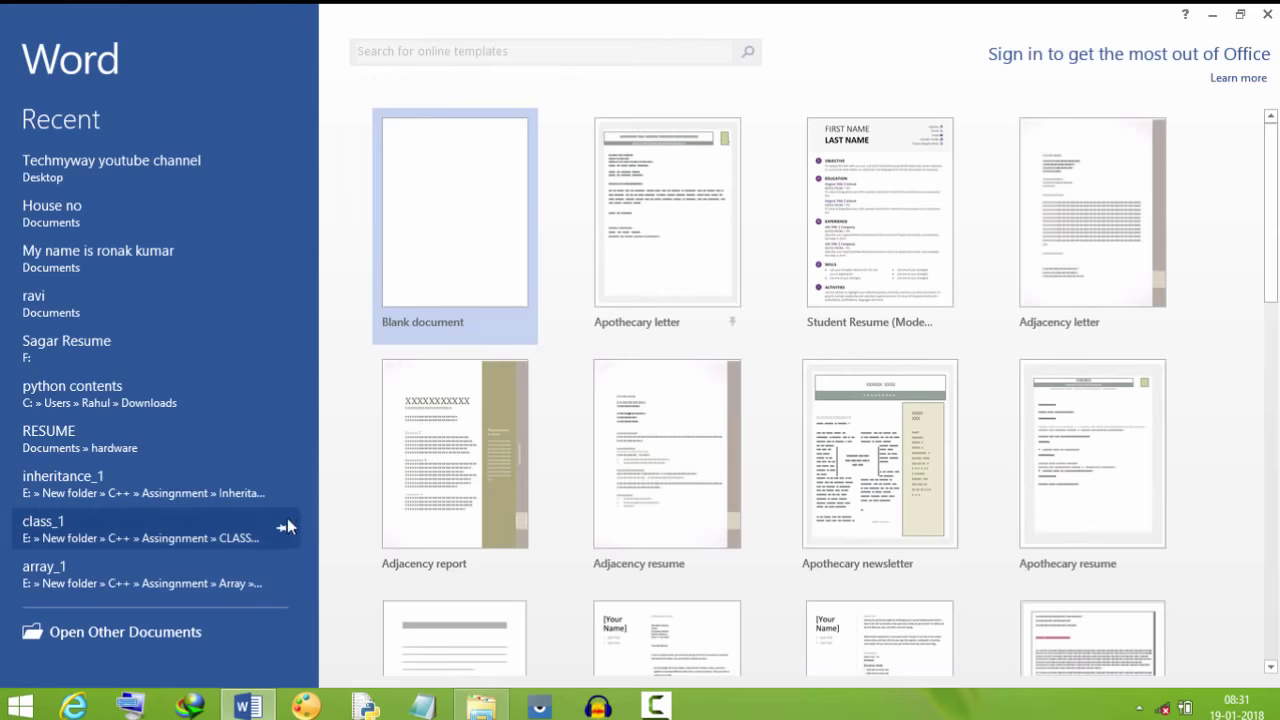
Step: Create a new blank document and set its paper size to A4
left_click(471, 265)
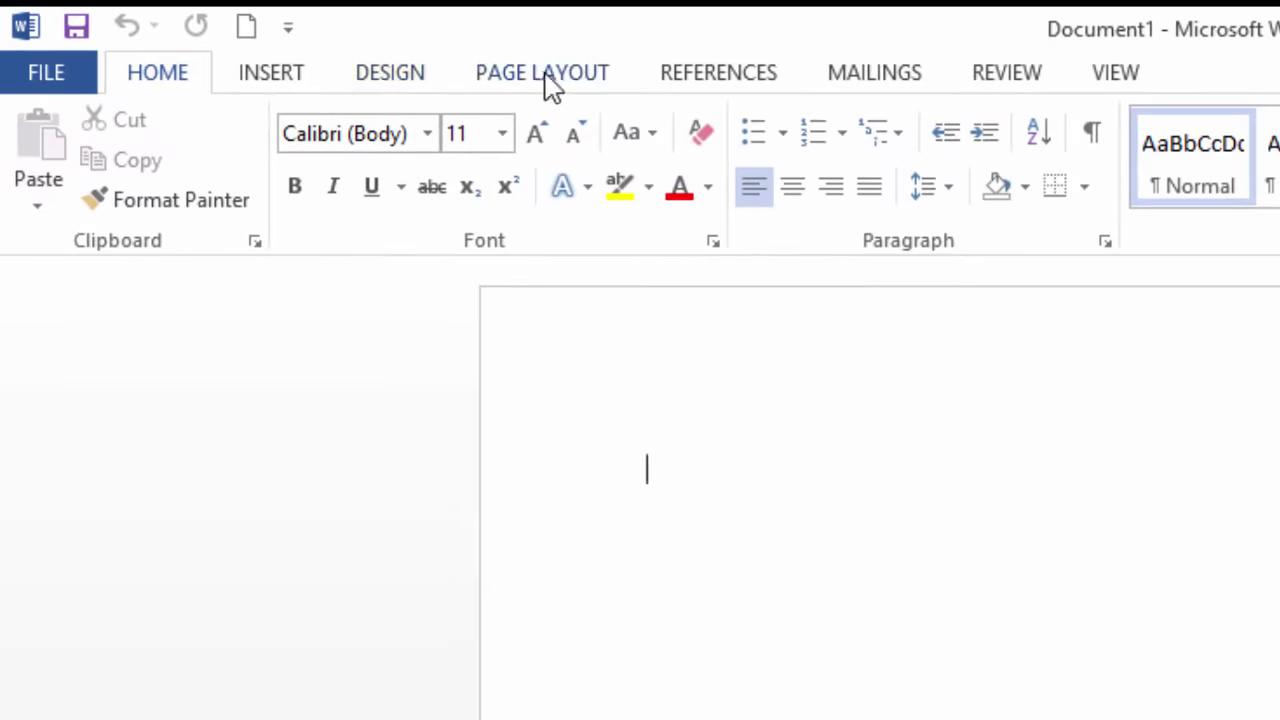
left_click(545, 78)
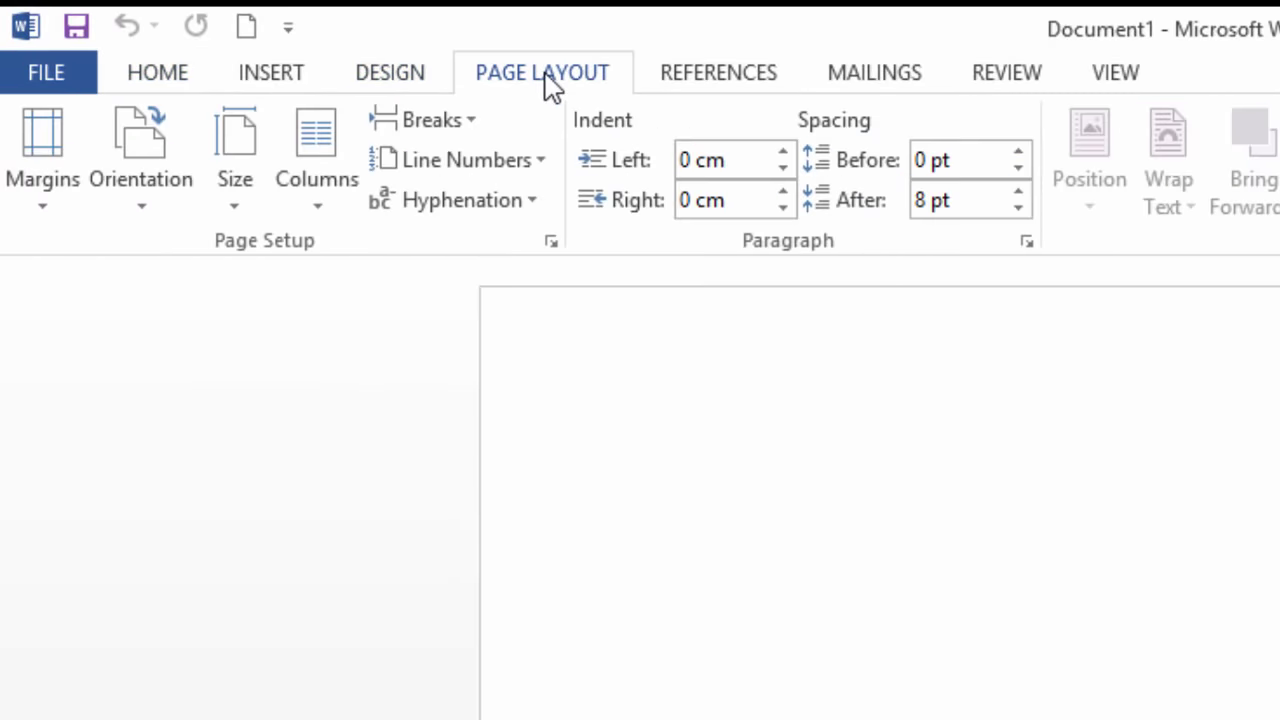
left_click(240, 200)
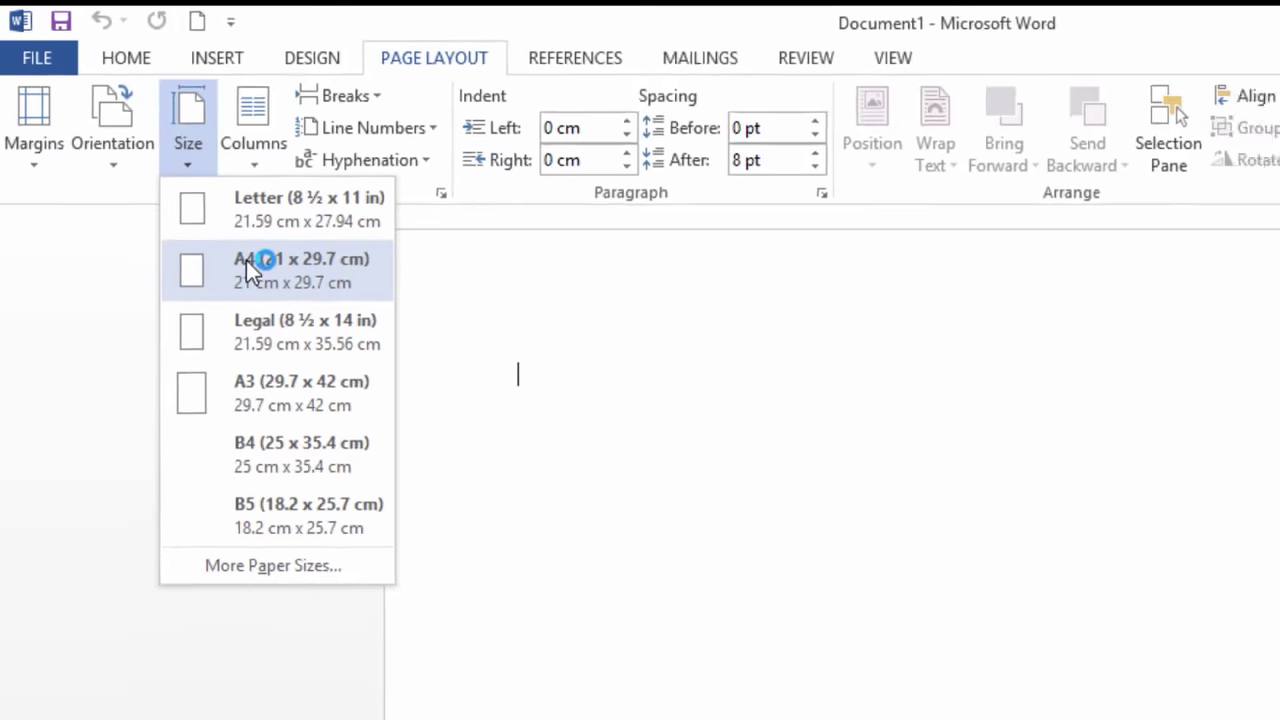
left_click(246, 260)
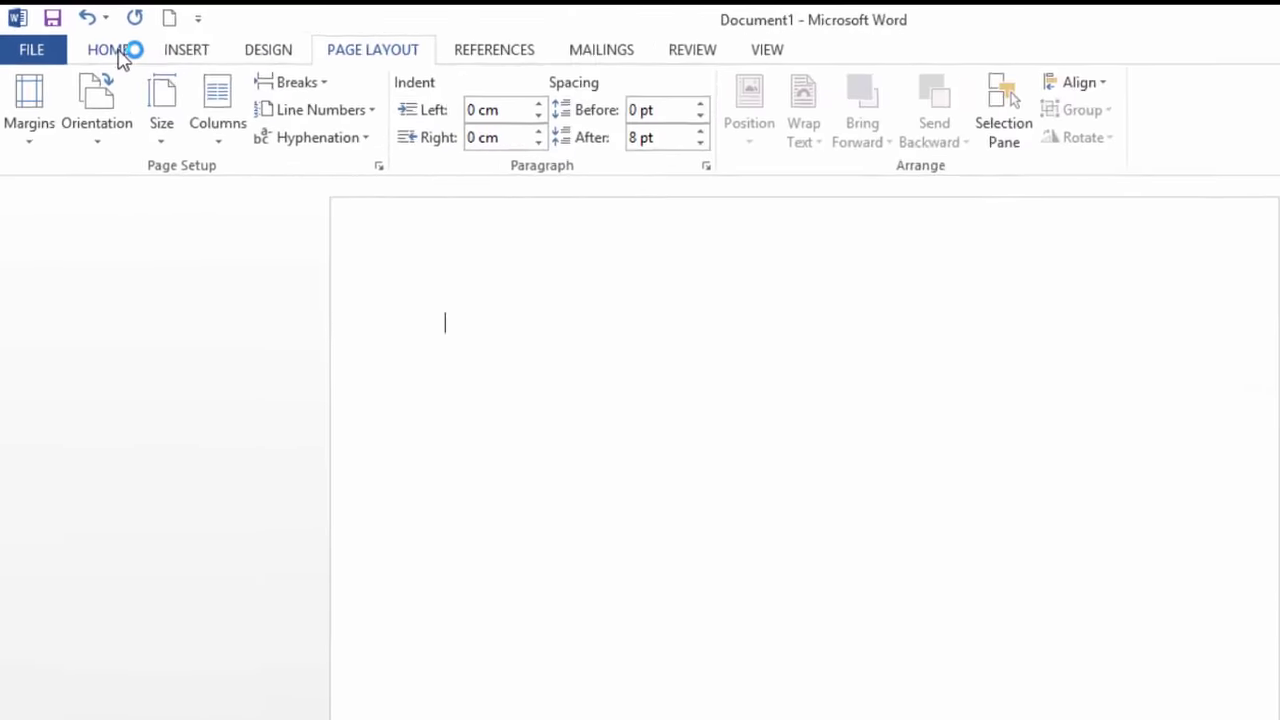
left_click(85, 38)
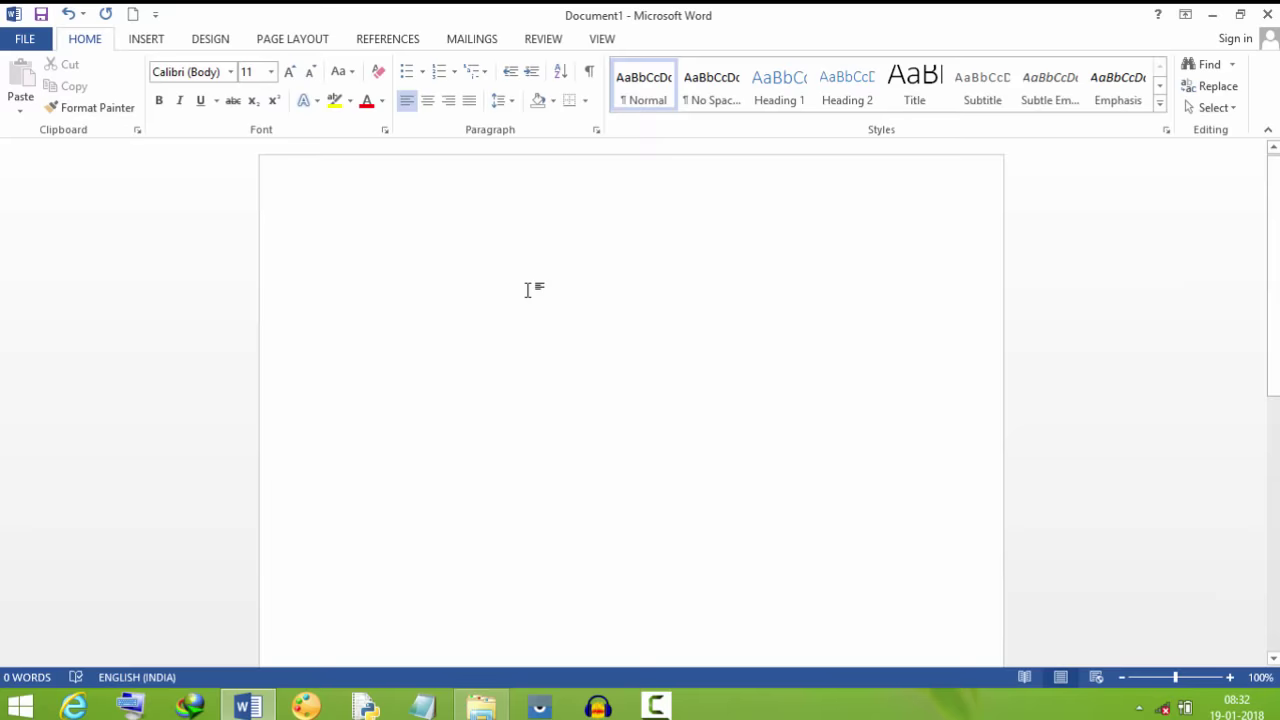
Step: Type 'RESUME' as a centred 36 pt title
type("R")
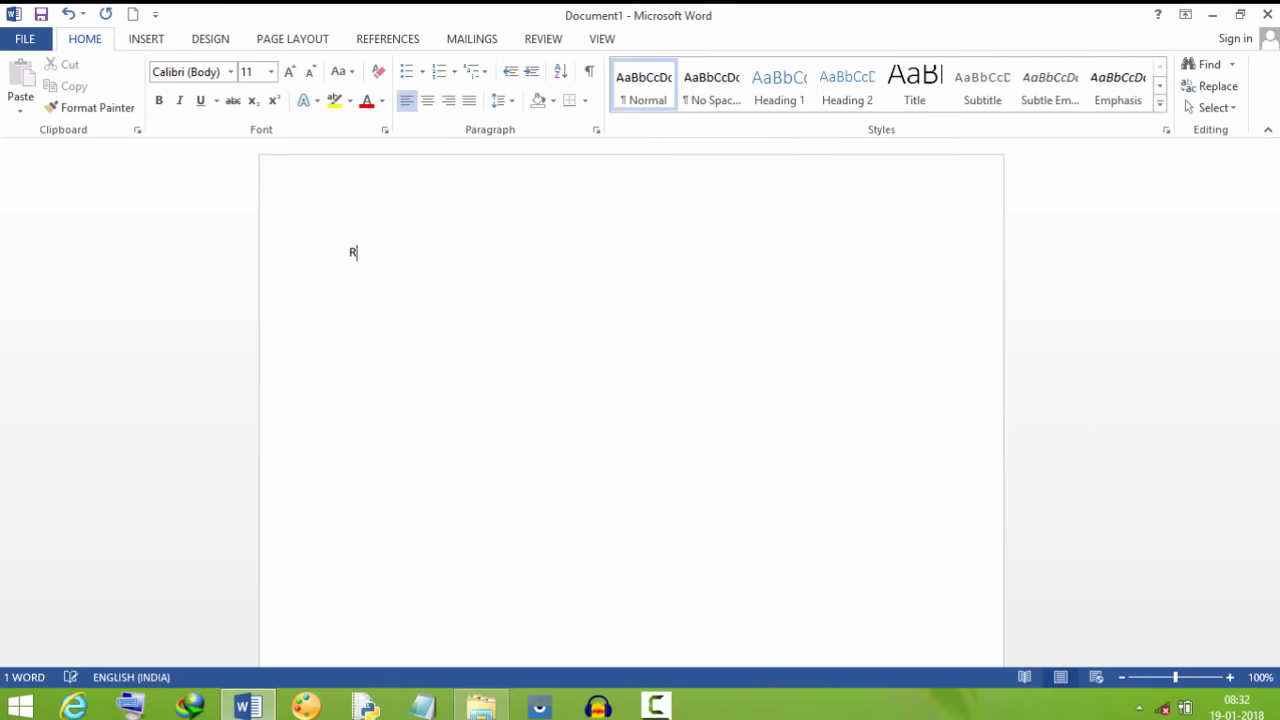
type("ESUME")
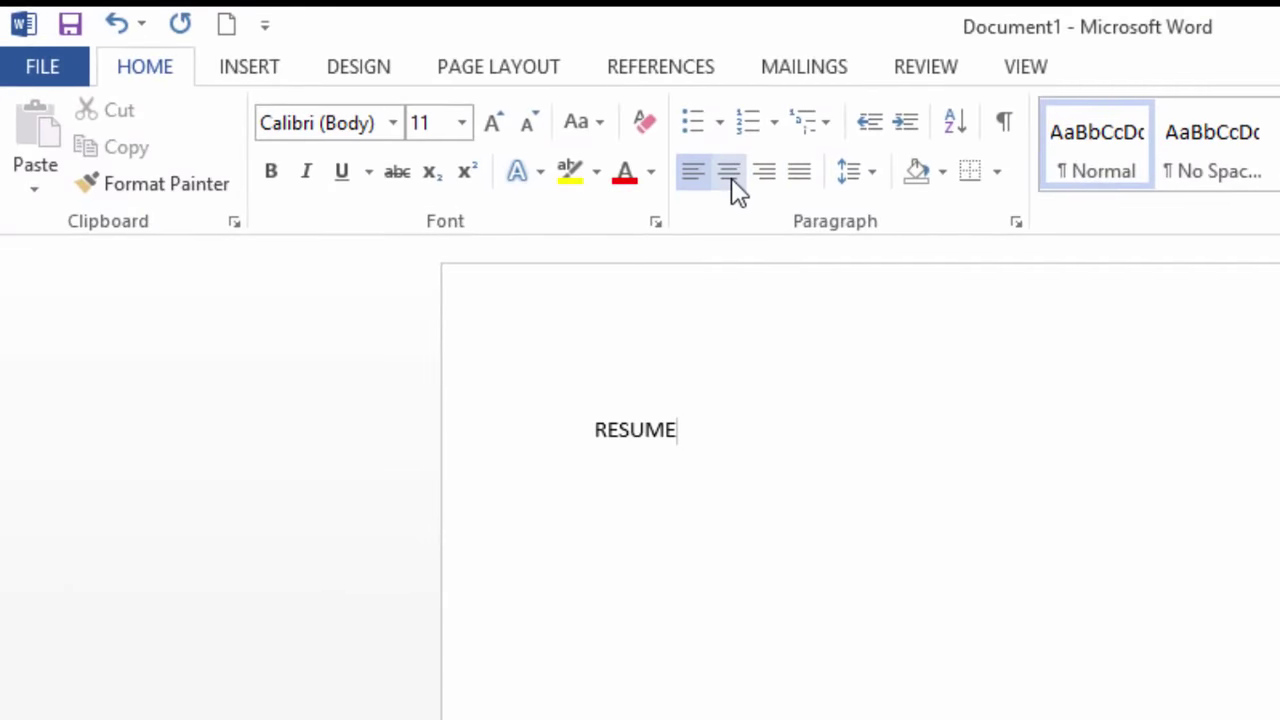
left_click(718, 170)
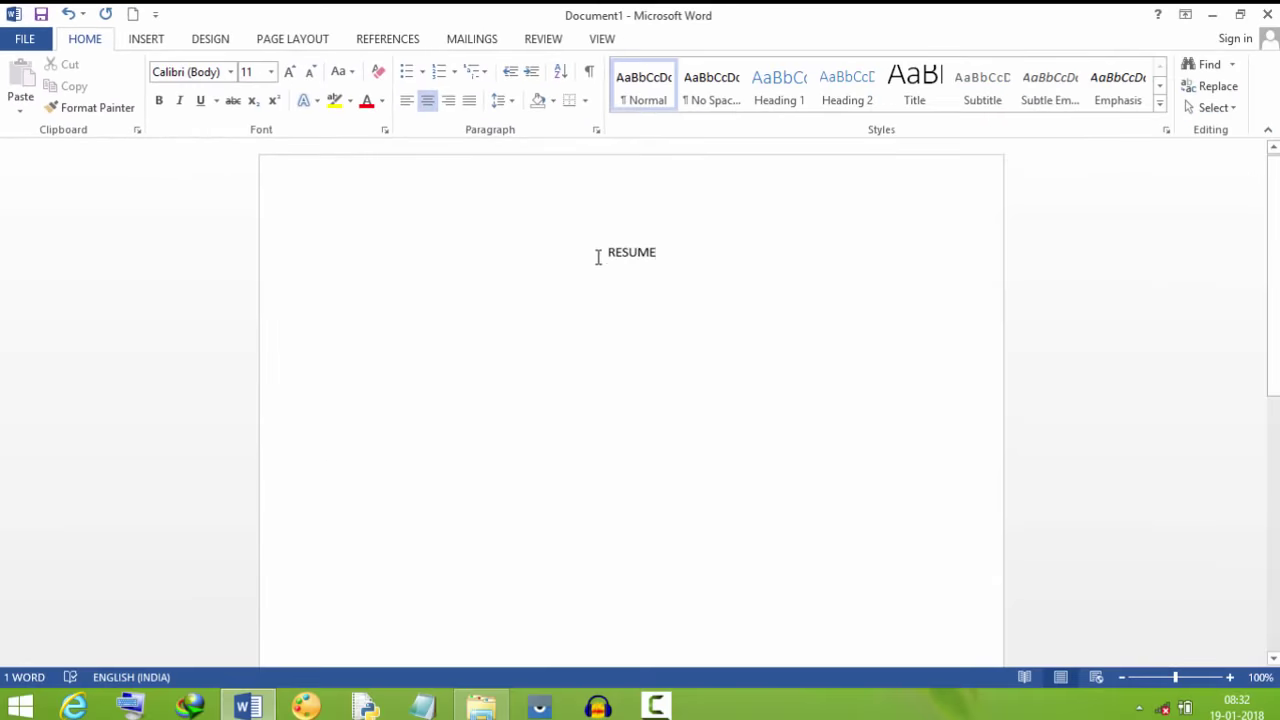
left_click_drag(603, 252, 660, 256)
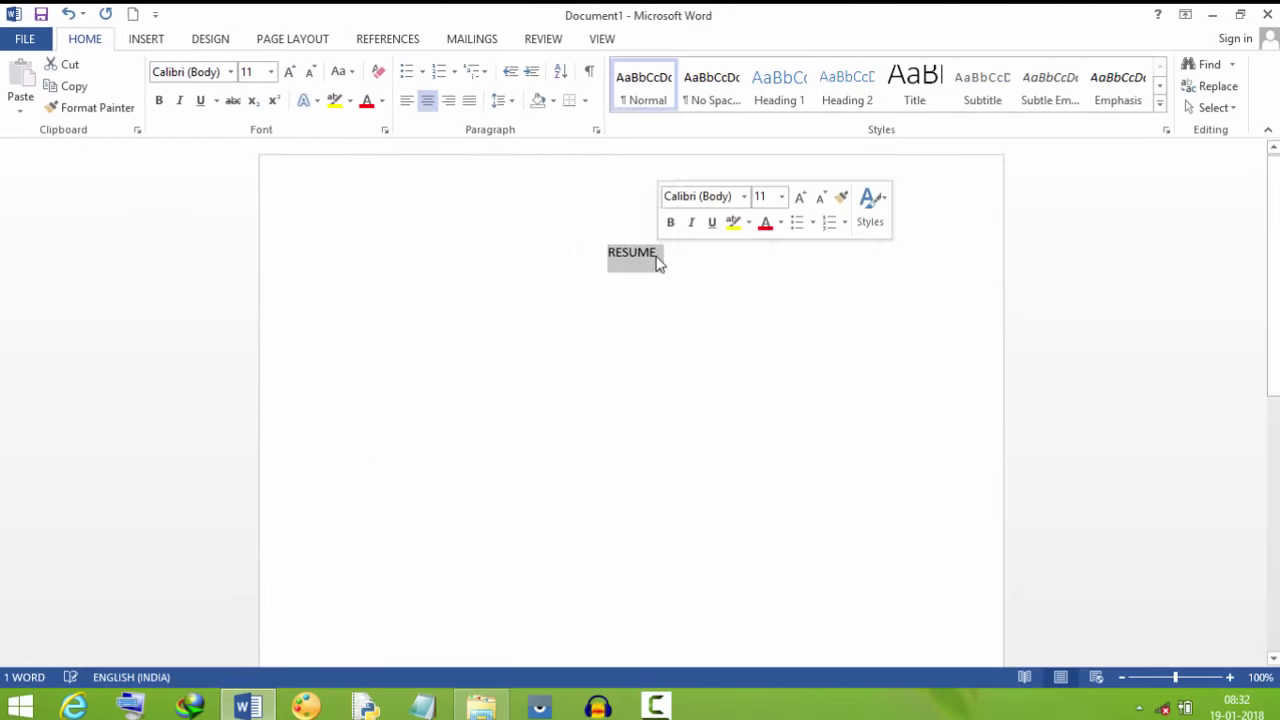
left_click(271, 72)
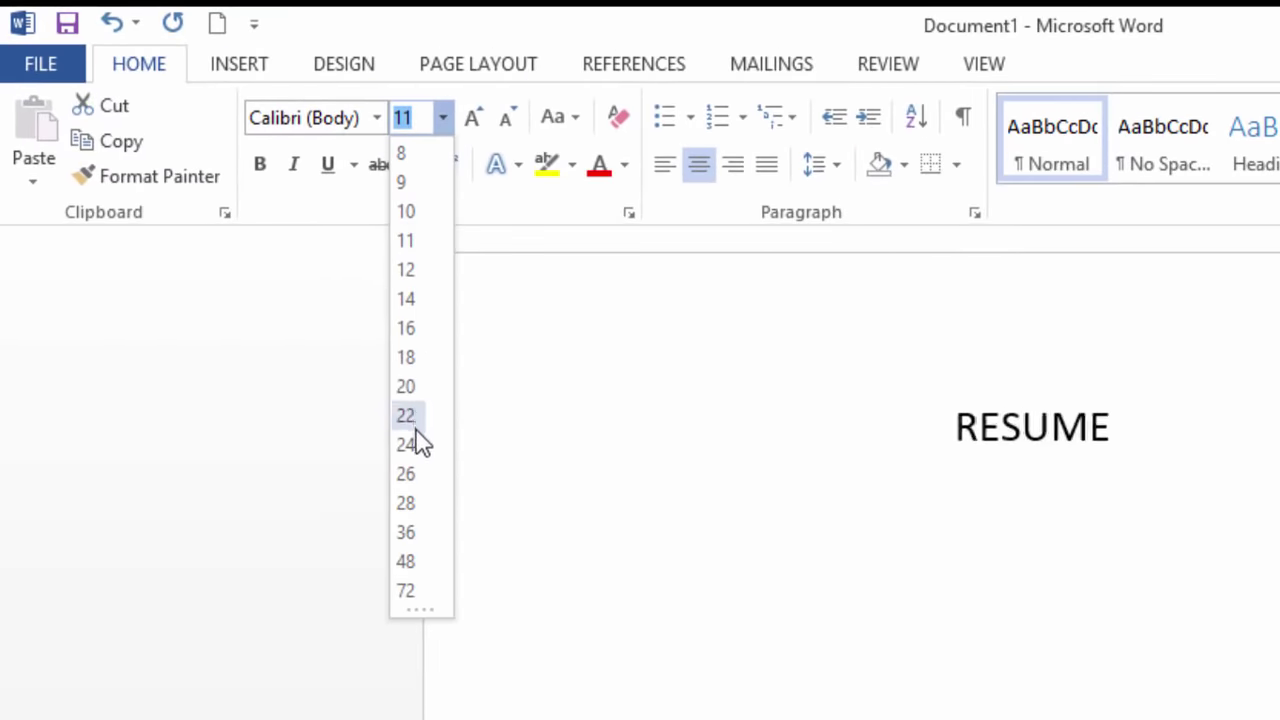
left_click(417, 535)
left_click(757, 280)
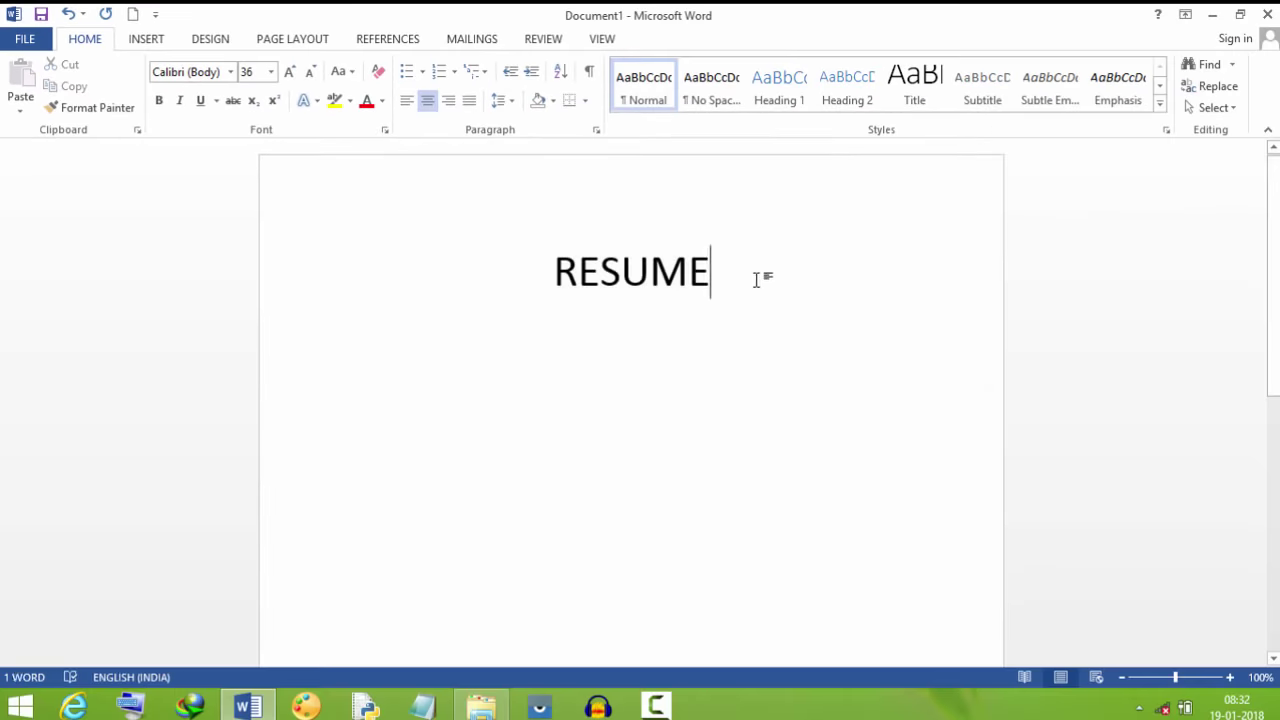
Step: Start a left-aligned 12 pt line beneath the title
key("Return")
left_click(270, 72)
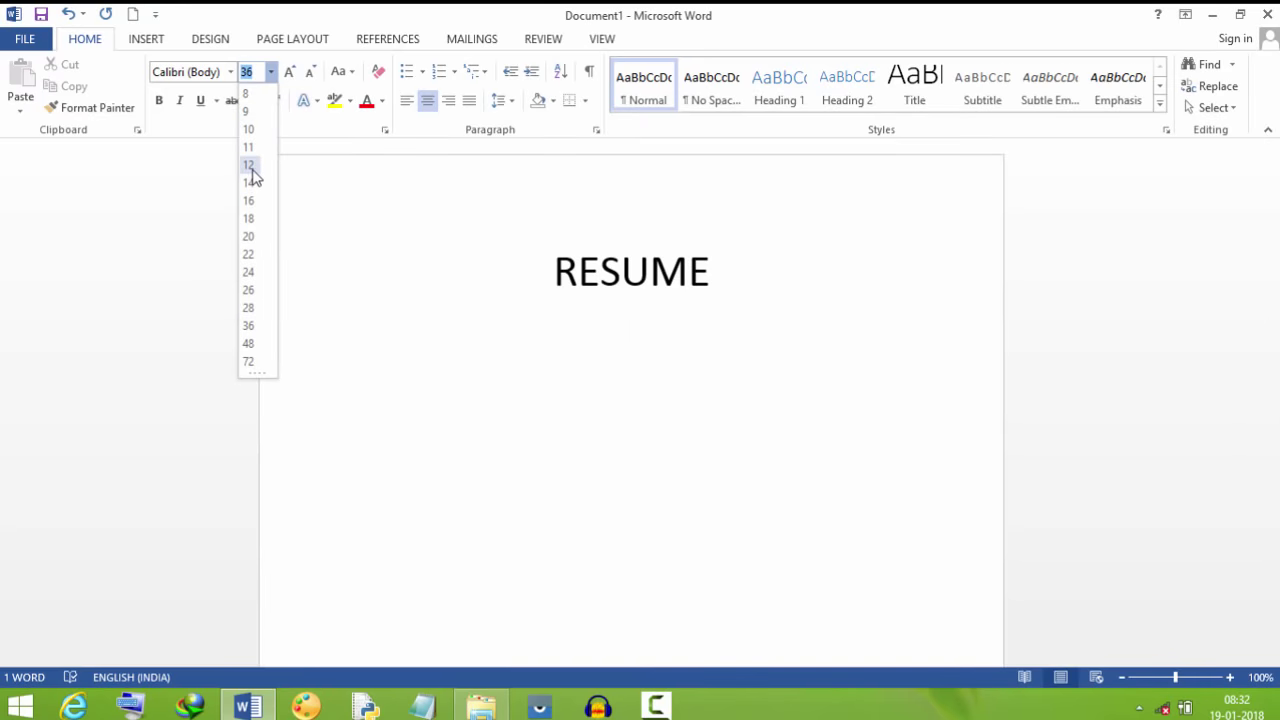
left_click(252, 165)
key("Return")
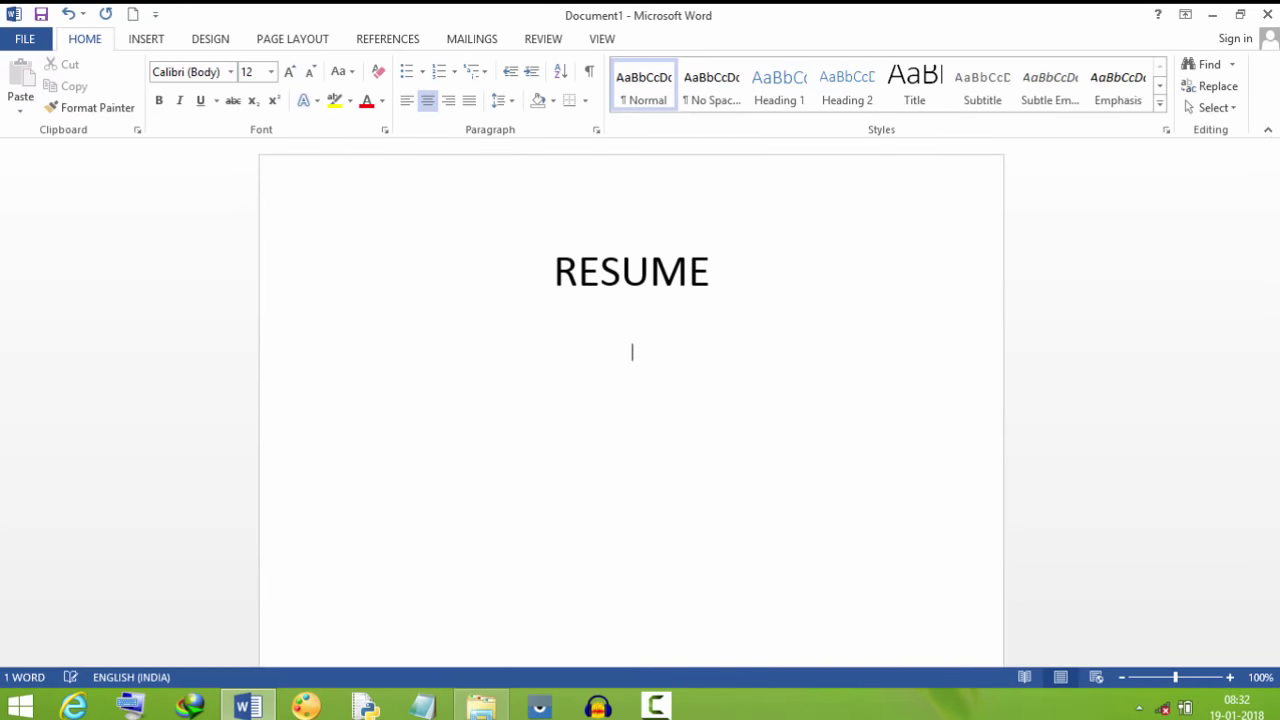
key("ctrl+l")
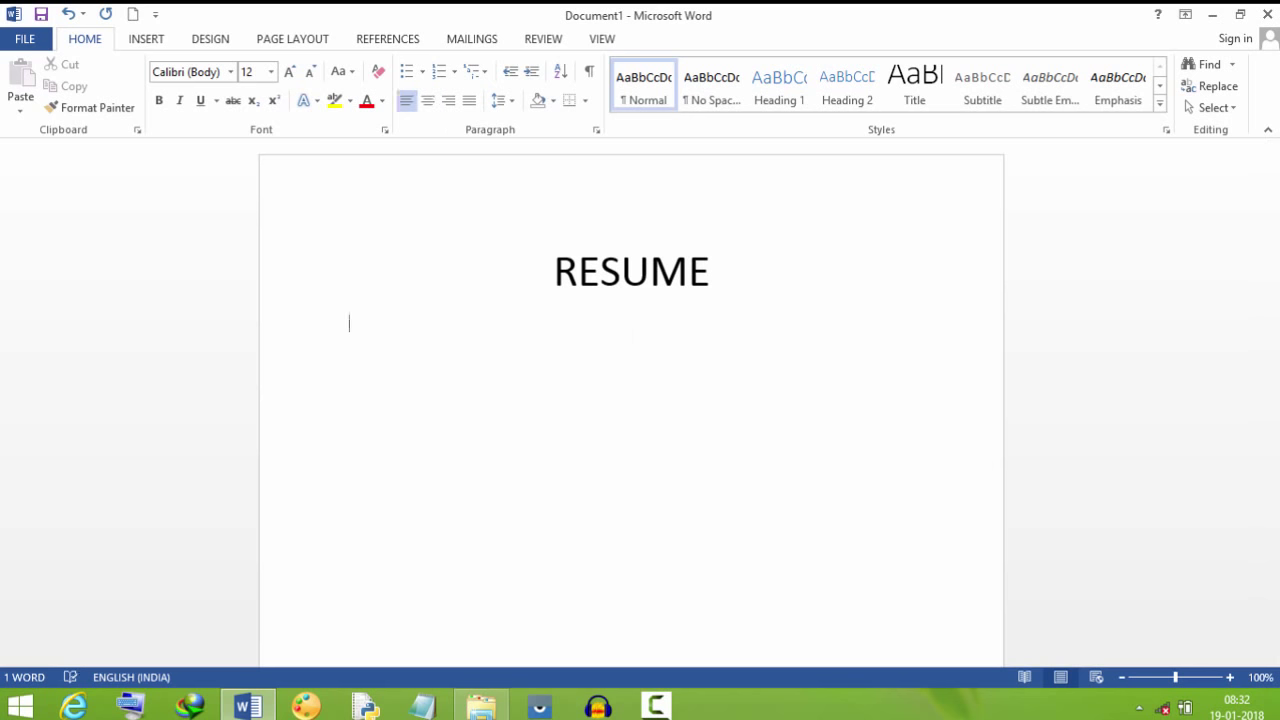
Step: Type 'Personal Details', make it bold 16 pt, and add a line below it
type("Personal Details")
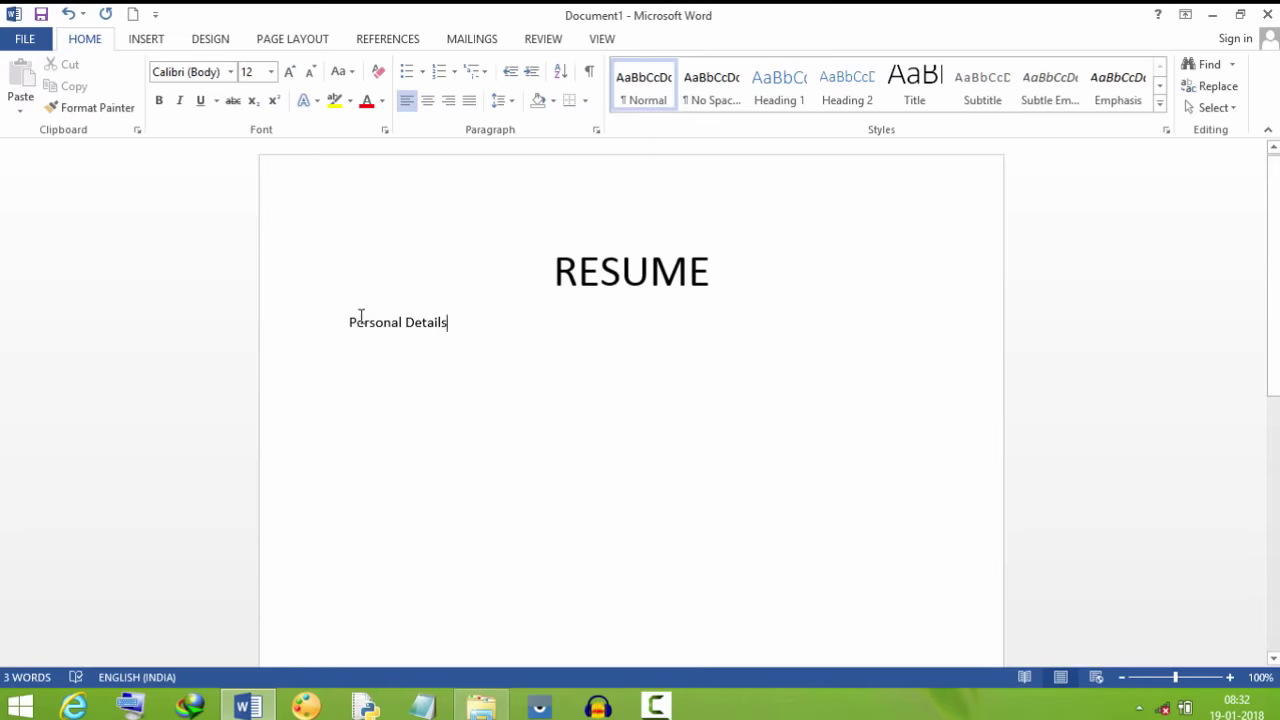
left_click_drag(350, 322, 420, 340)
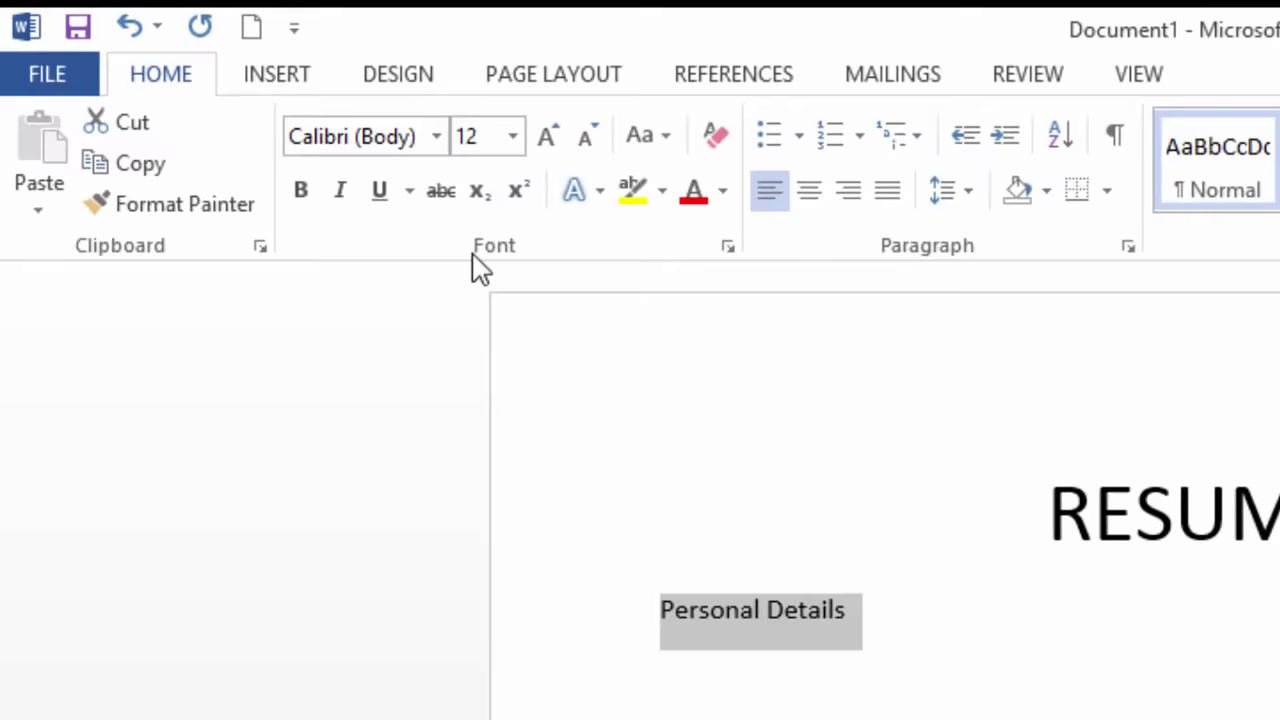
left_click(539, 145)
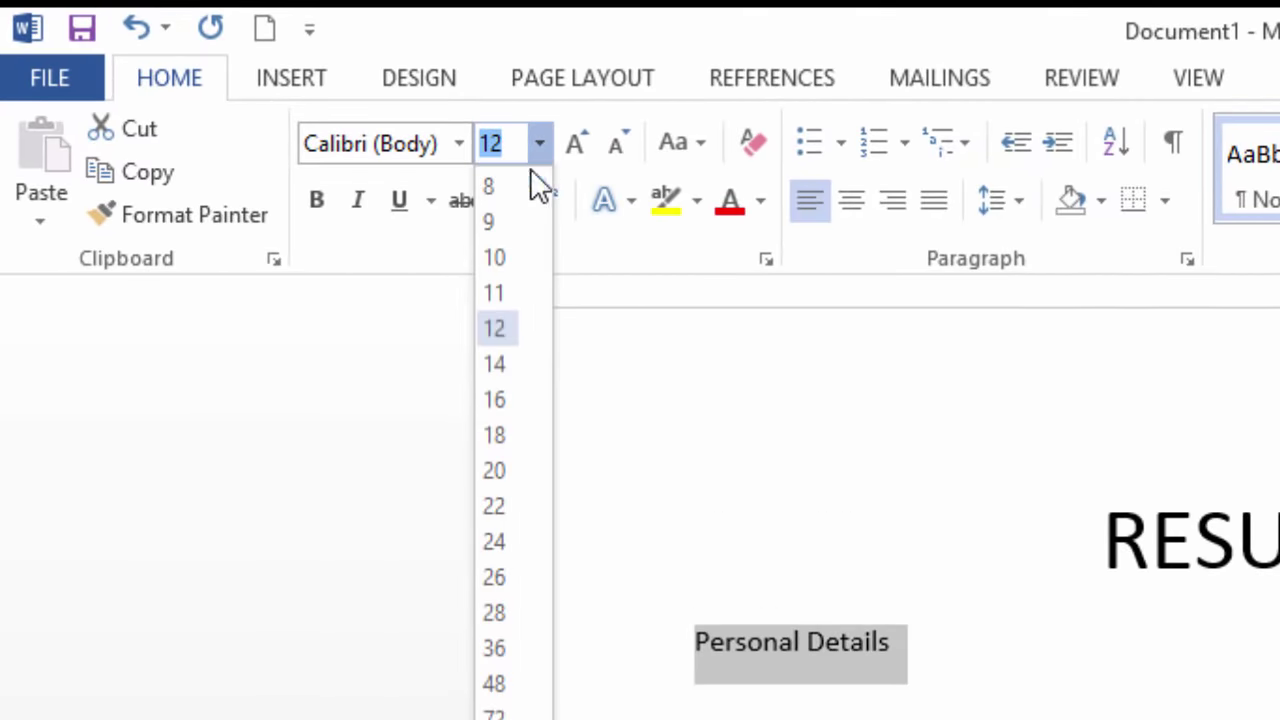
left_click(496, 400)
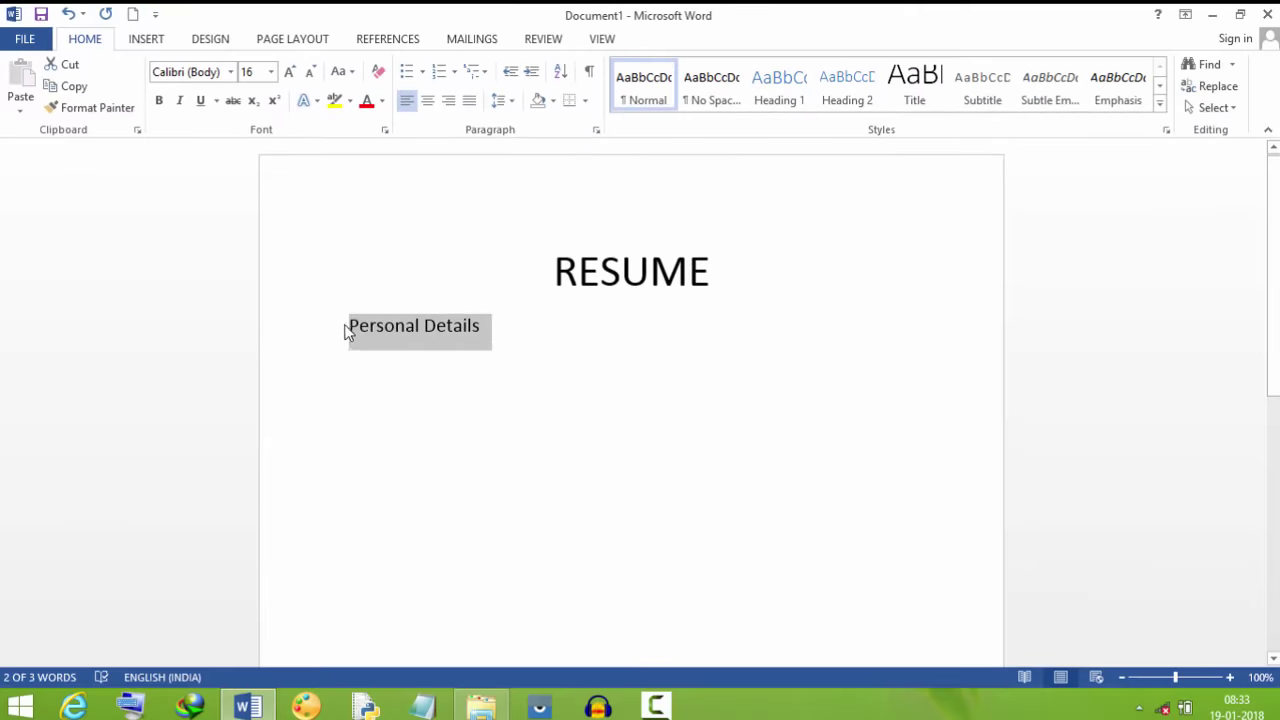
left_click_drag(347, 332, 472, 336)
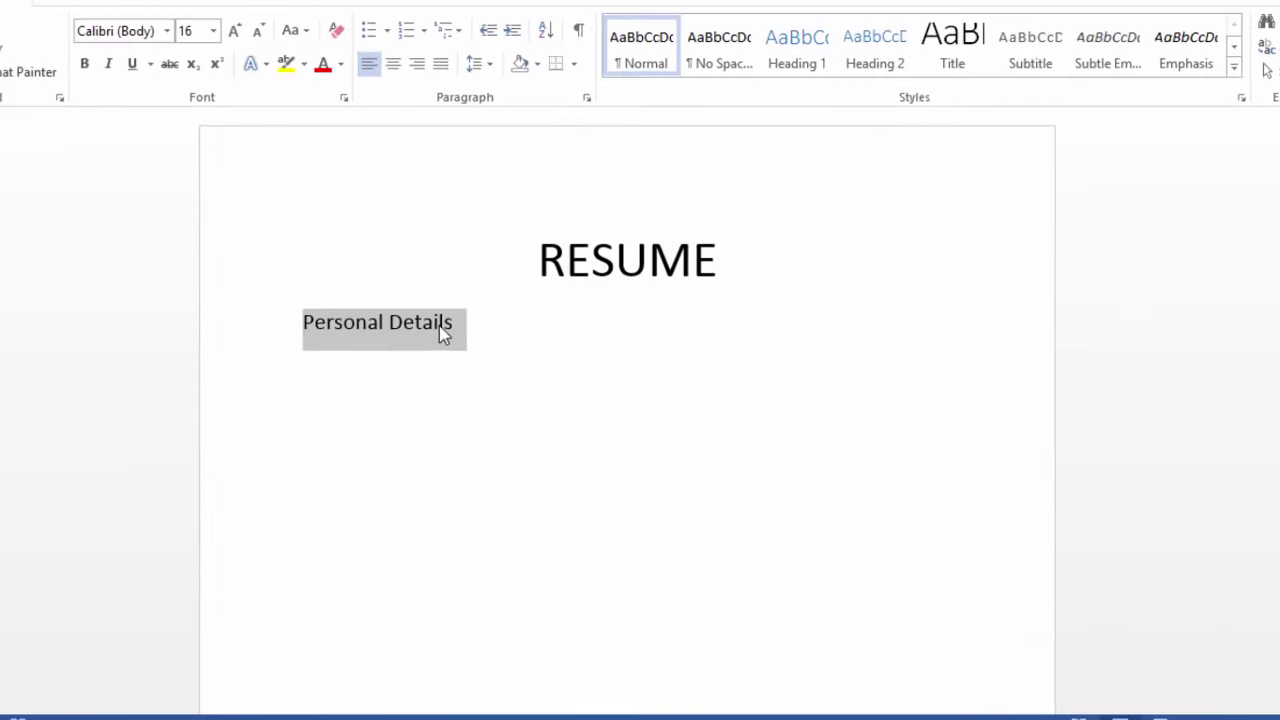
right_click(445, 334)
left_click(401, 274)
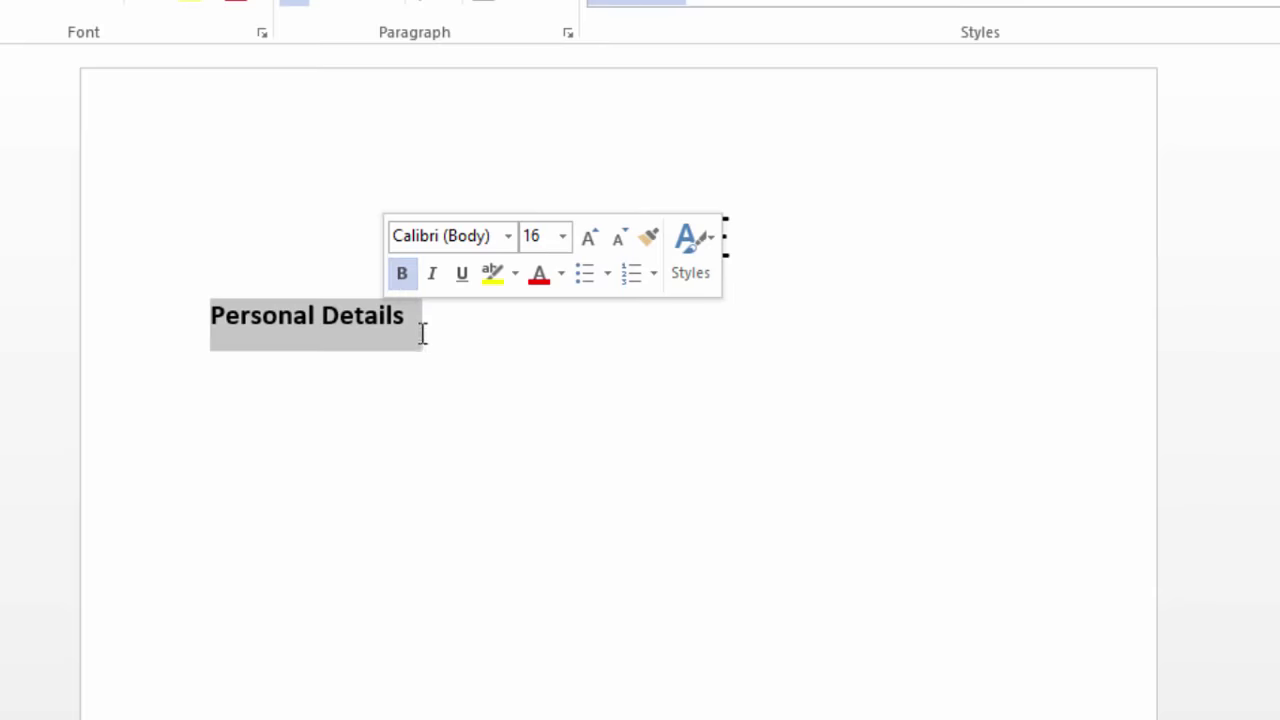
left_click(422, 334)
key("Return")
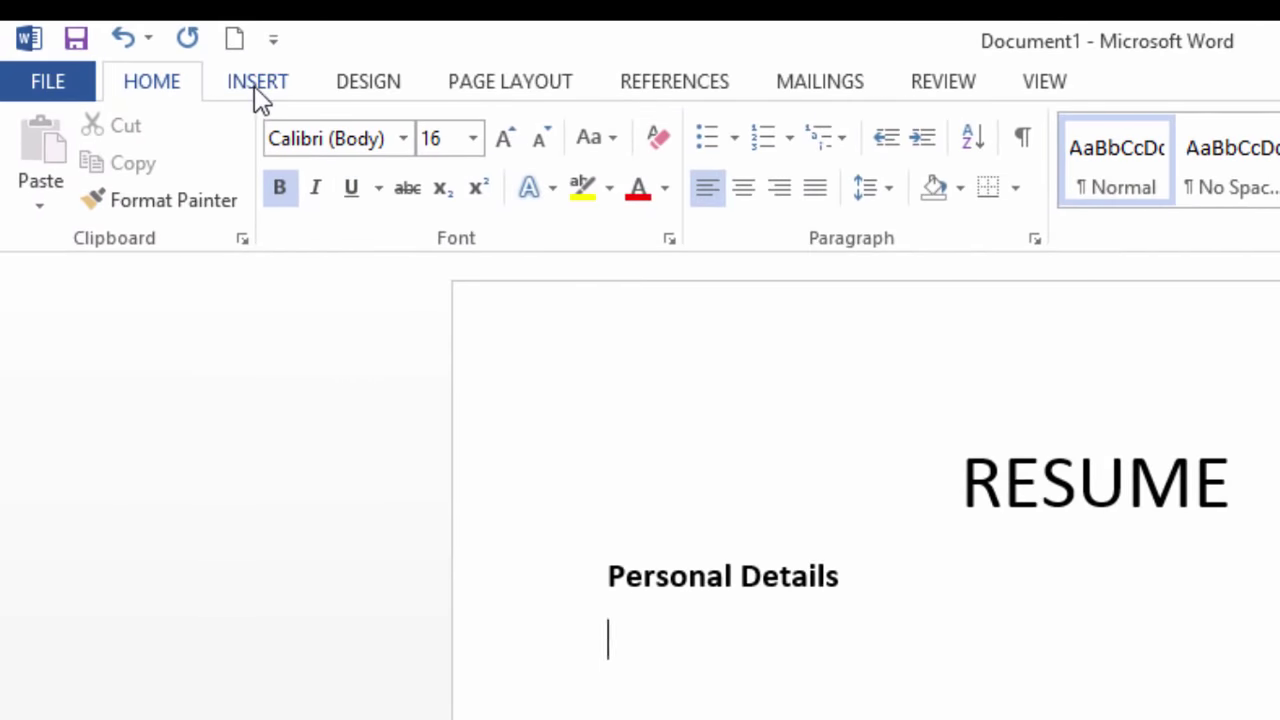
Step: Insert a 3-column, 5-row table under Personal Details
left_click(254, 86)
left_click(215, 206)
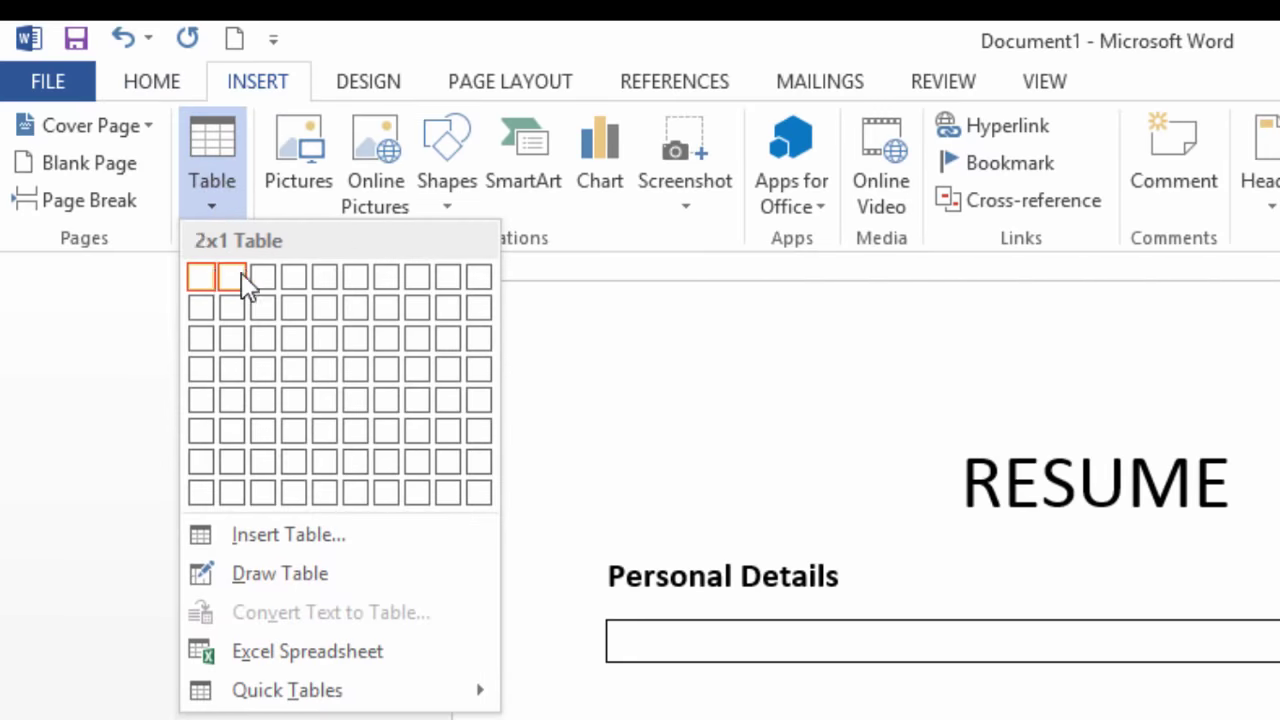
left_click(265, 398)
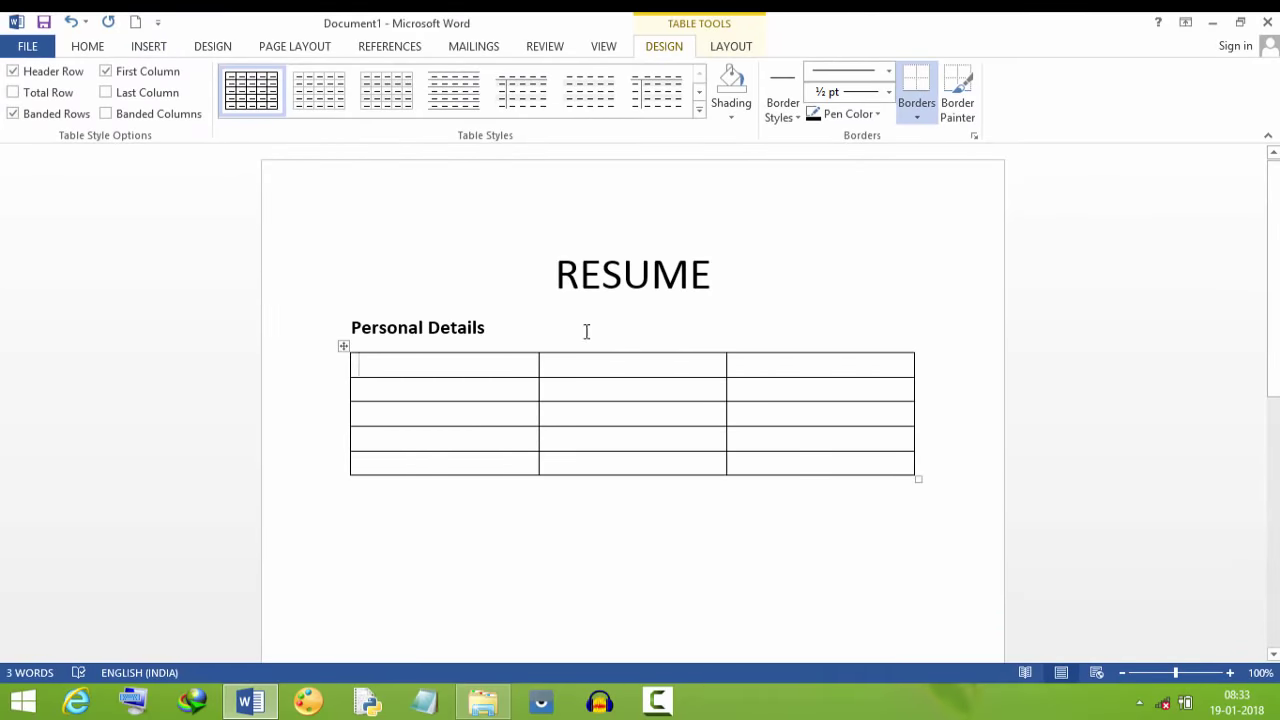
Step: Merge the table's third column into a single cell
left_click(751, 366)
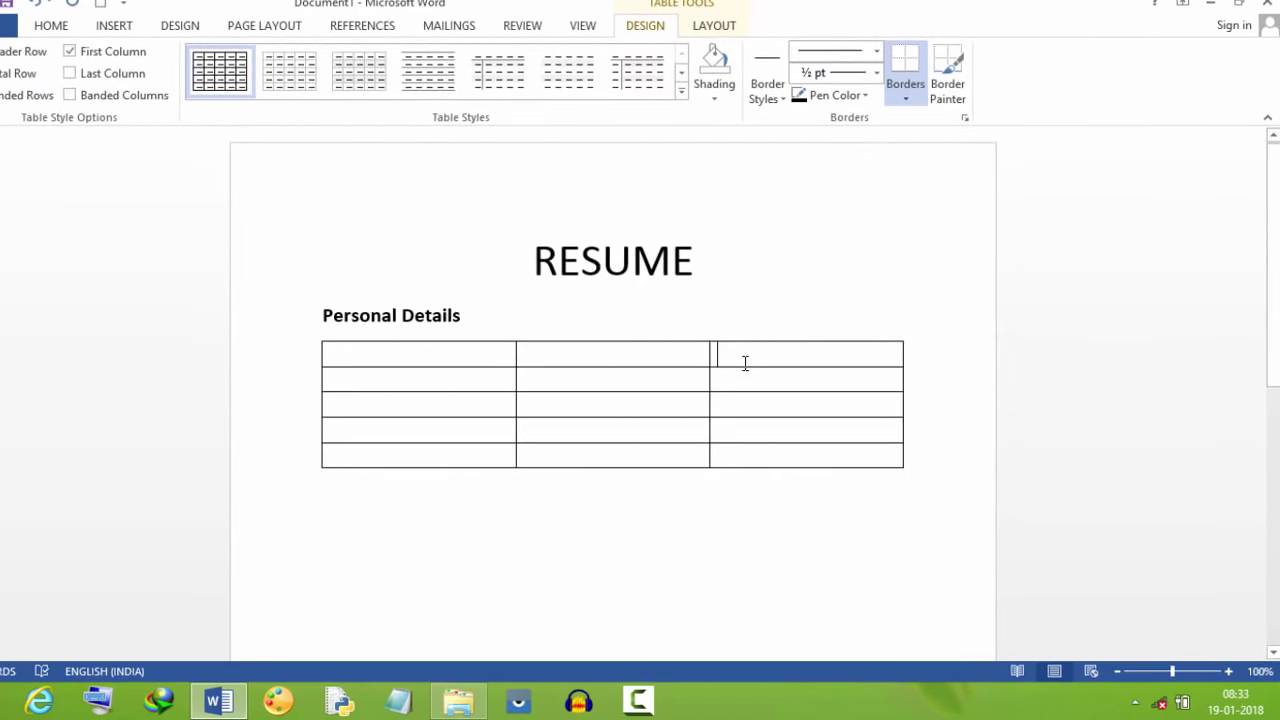
left_click(732, 340)
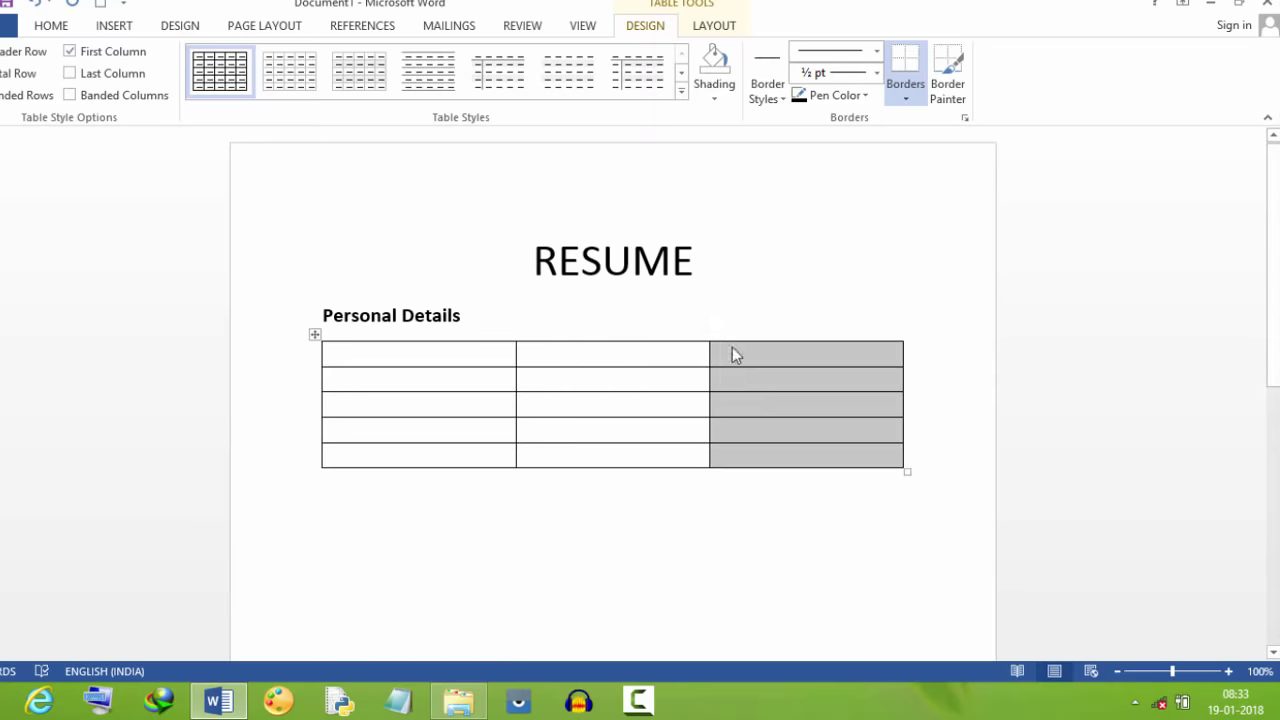
right_click(732, 371)
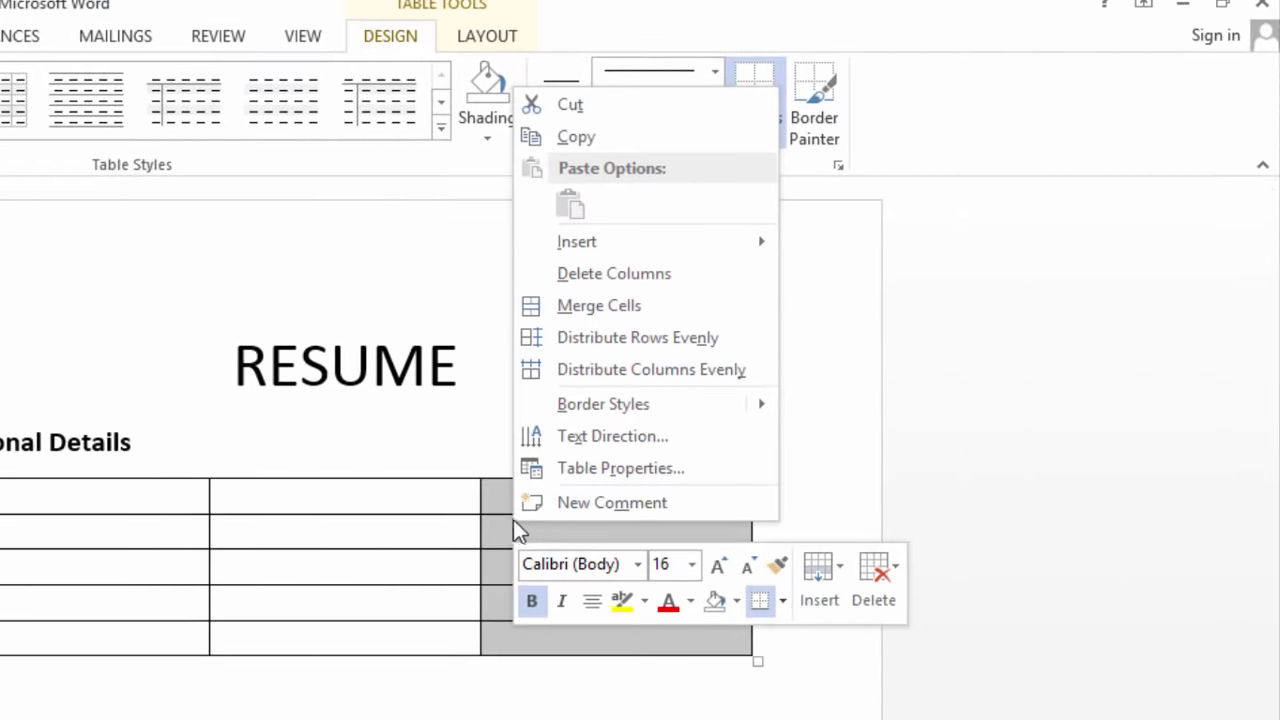
left_click(599, 306)
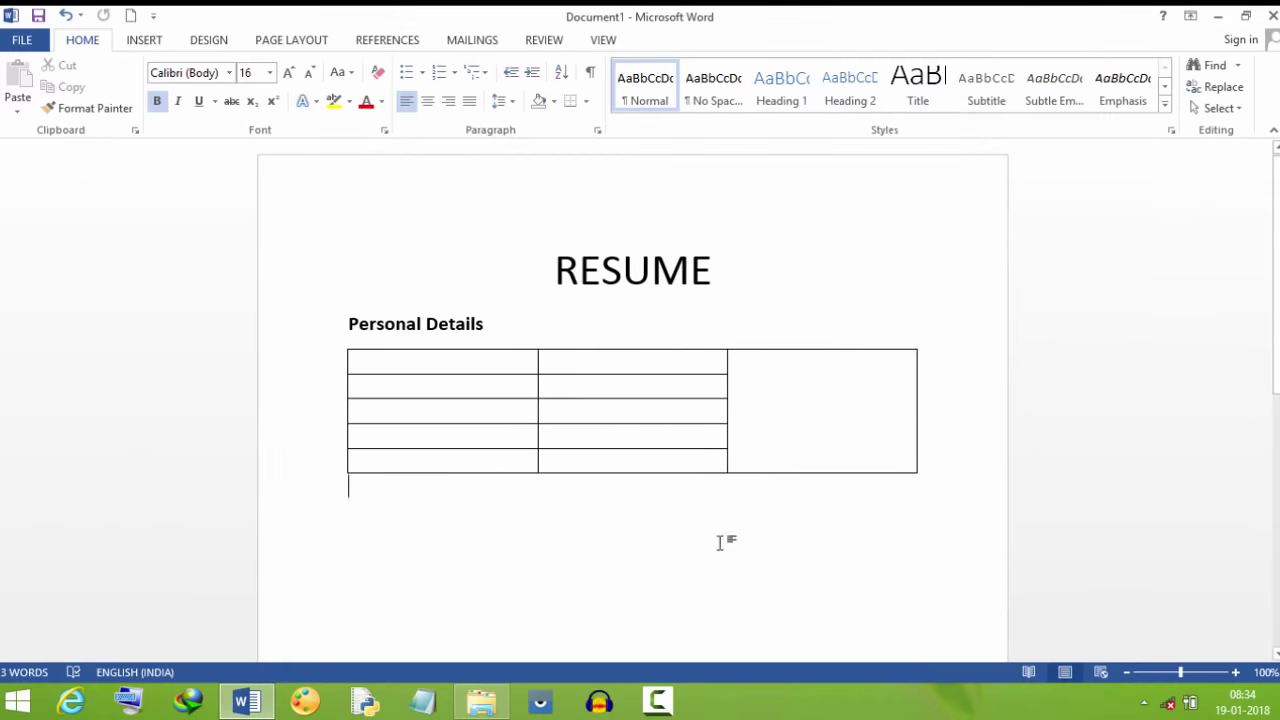
Step: Insert the portrait picture from Local Disk (C:) into the merged third-column cell
left_click(768, 440)
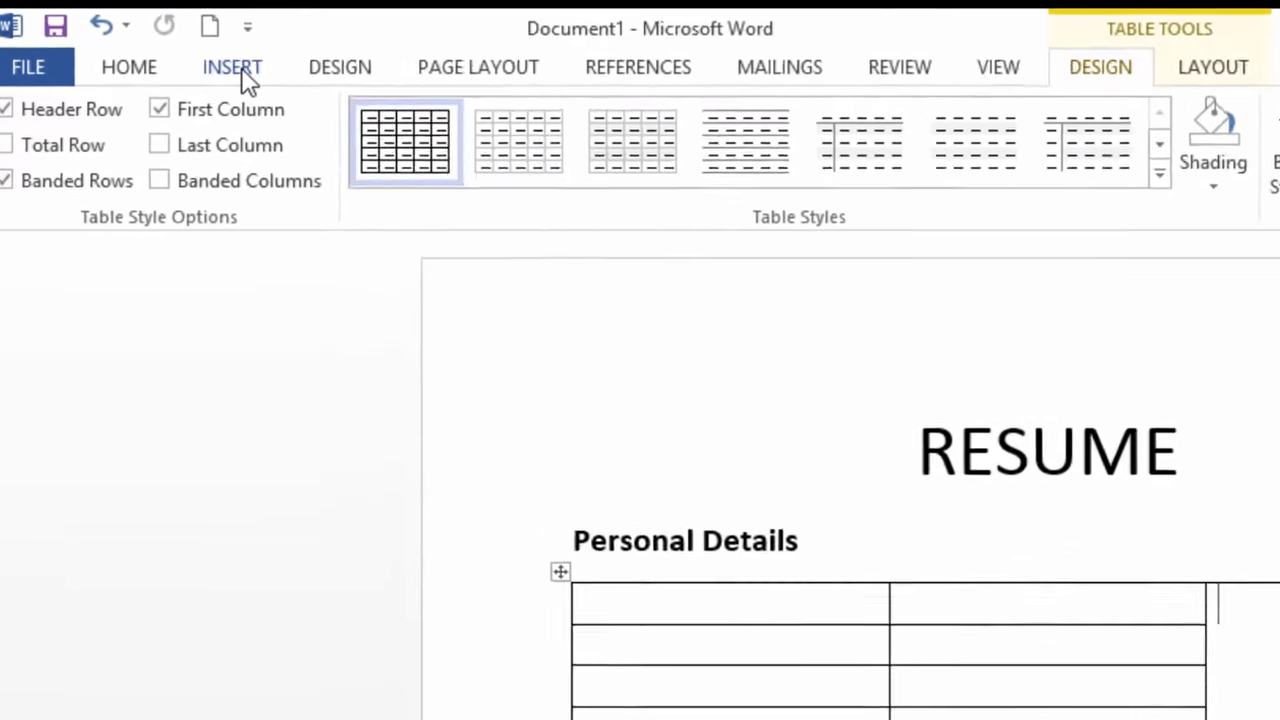
left_click(250, 78)
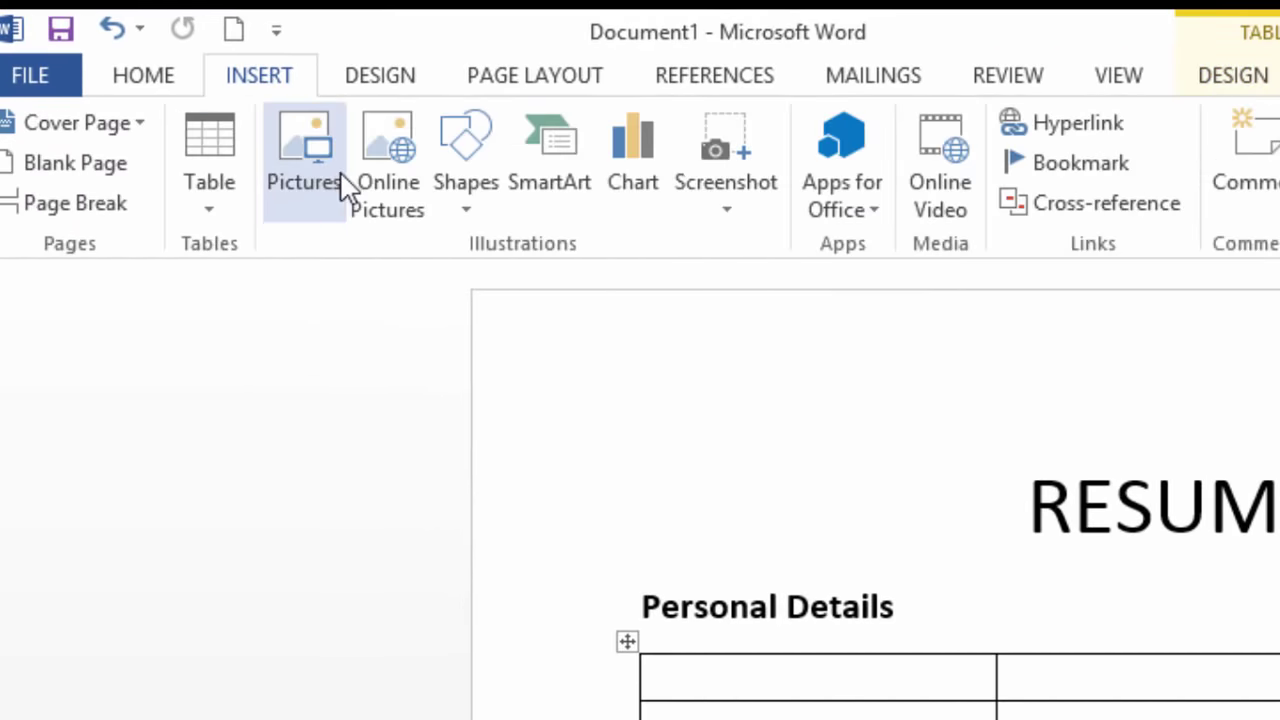
left_click(302, 192)
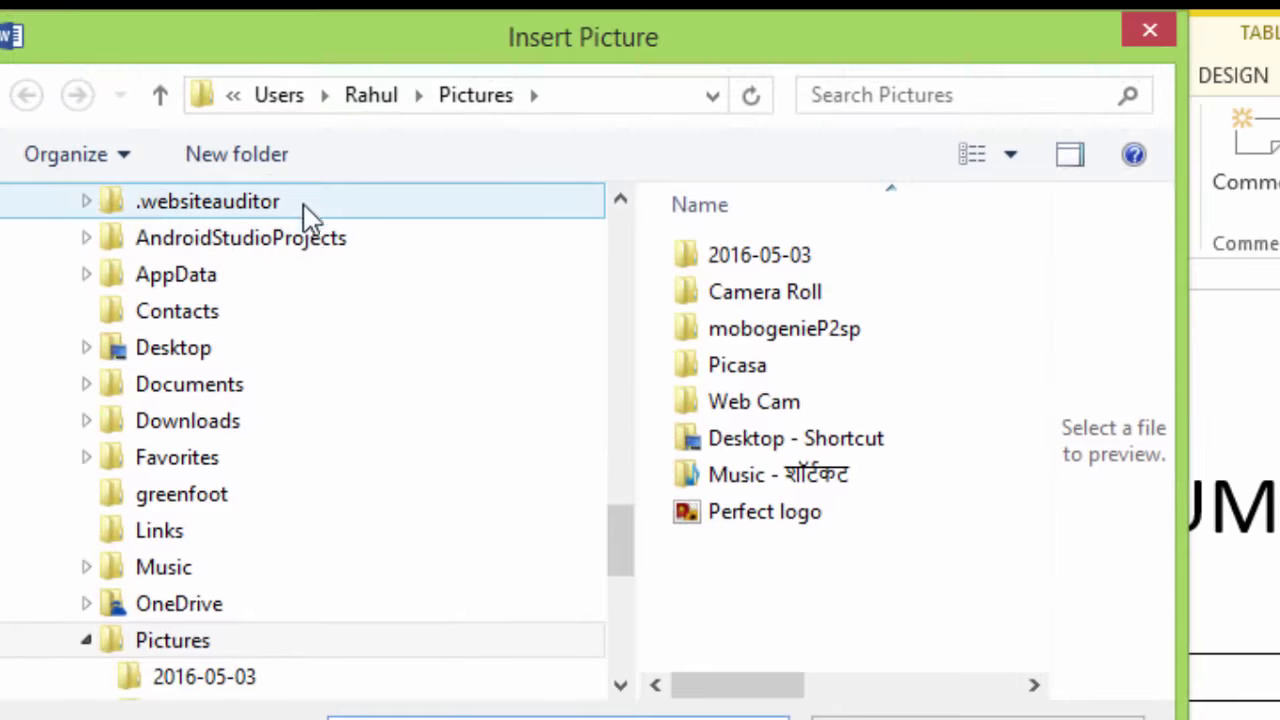
left_click(86, 640)
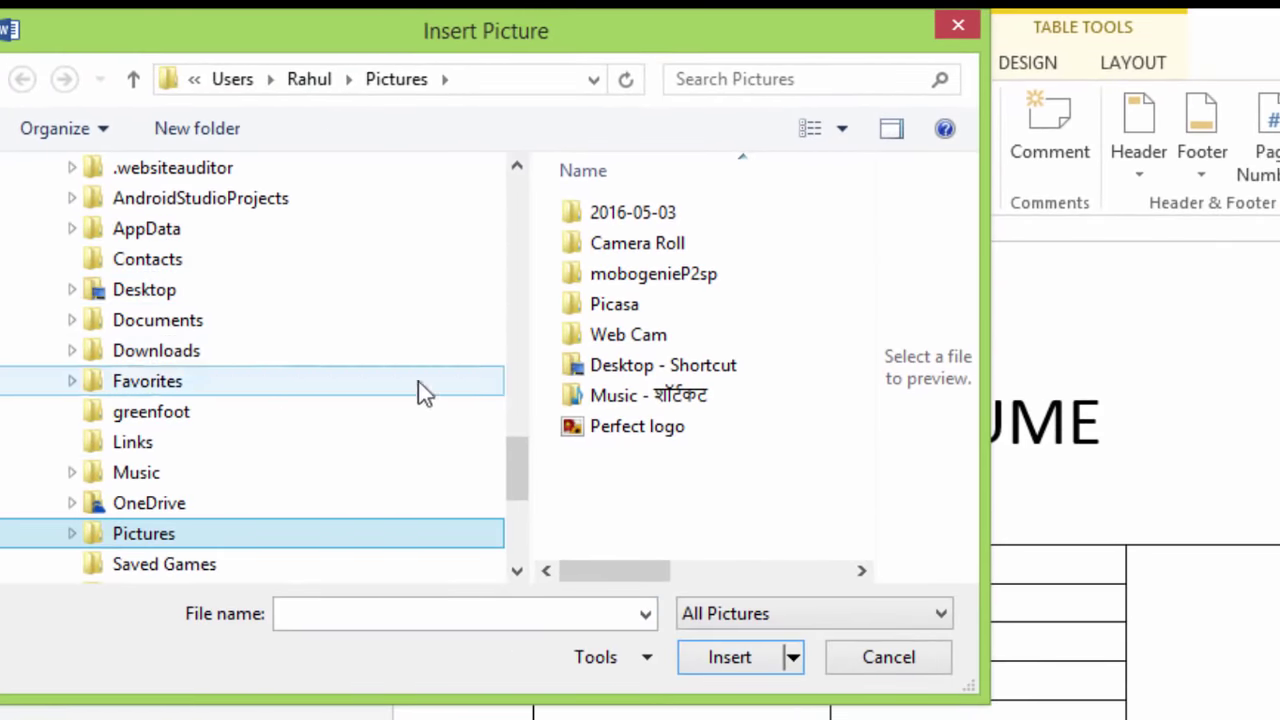
mouse_move(517, 471)
left_mouse_down()
mouse_move(529, 386)
mouse_move(520, 230)
left_mouse_up()
left_click(28, 352)
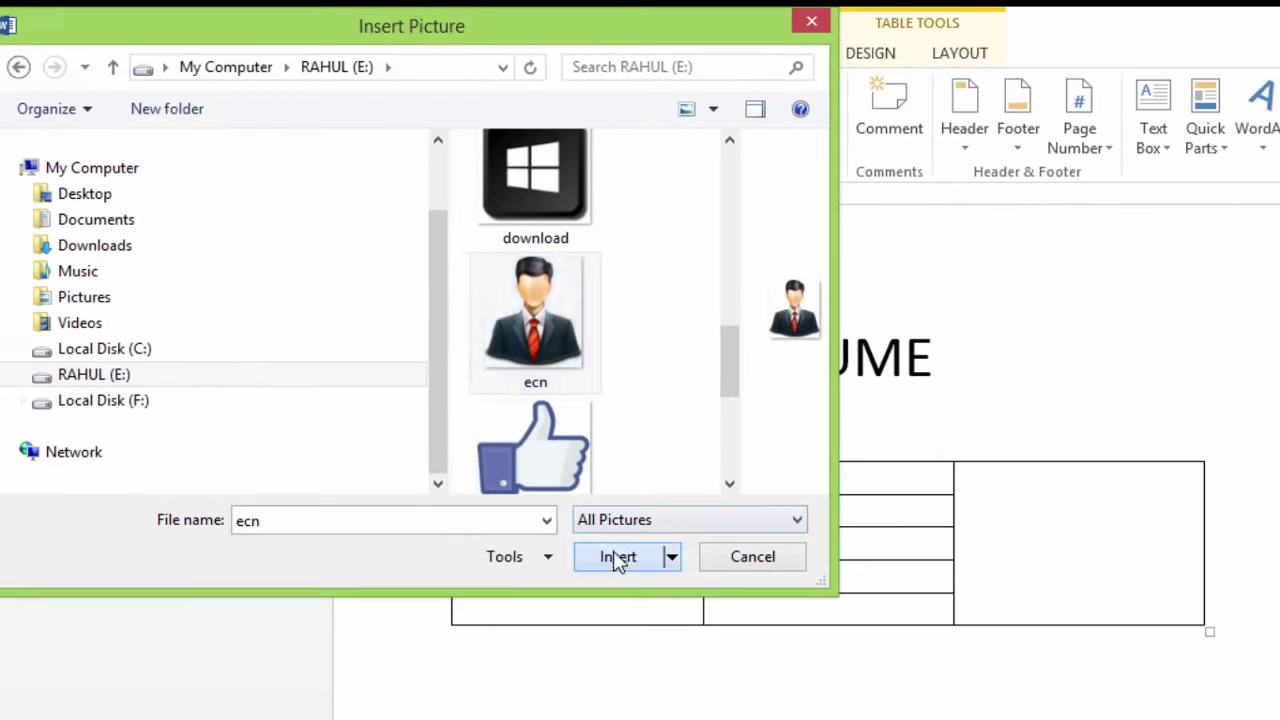
left_click(614, 560)
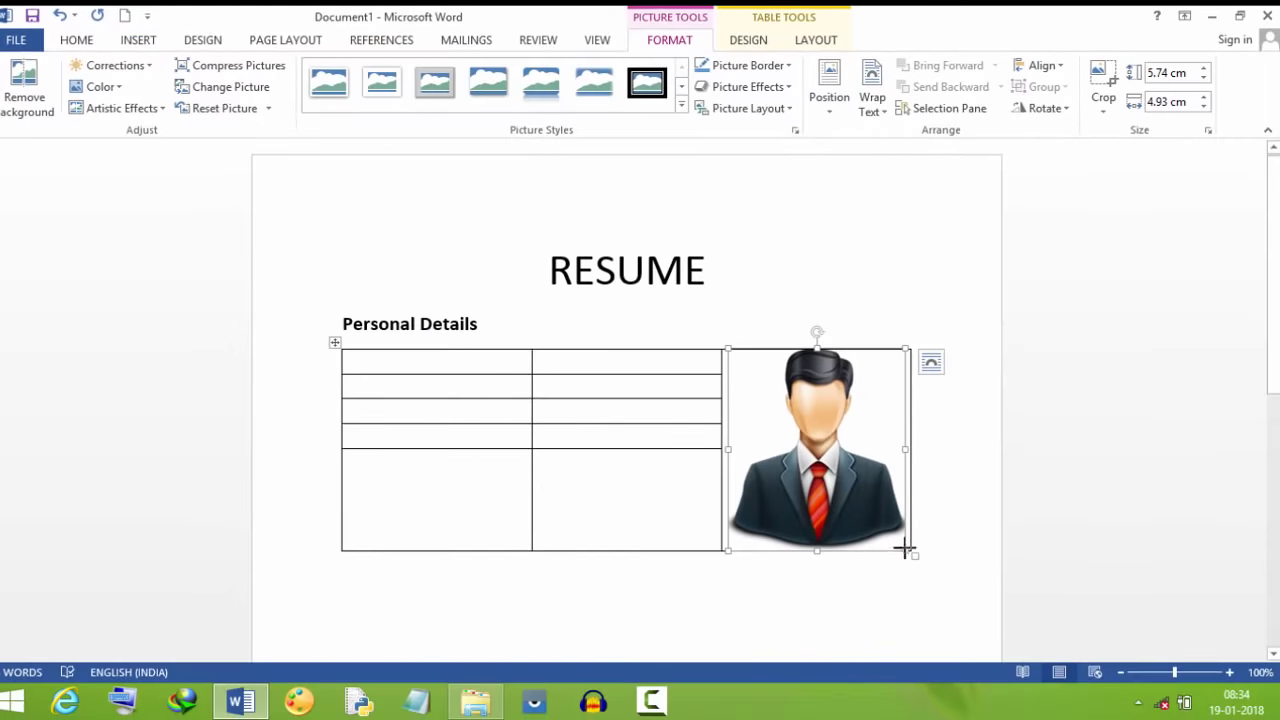
Step: Resize the photo to 4.99 × 4.29 cm and adjust the table's row heights
left_click_drag(904, 548, 885, 511)
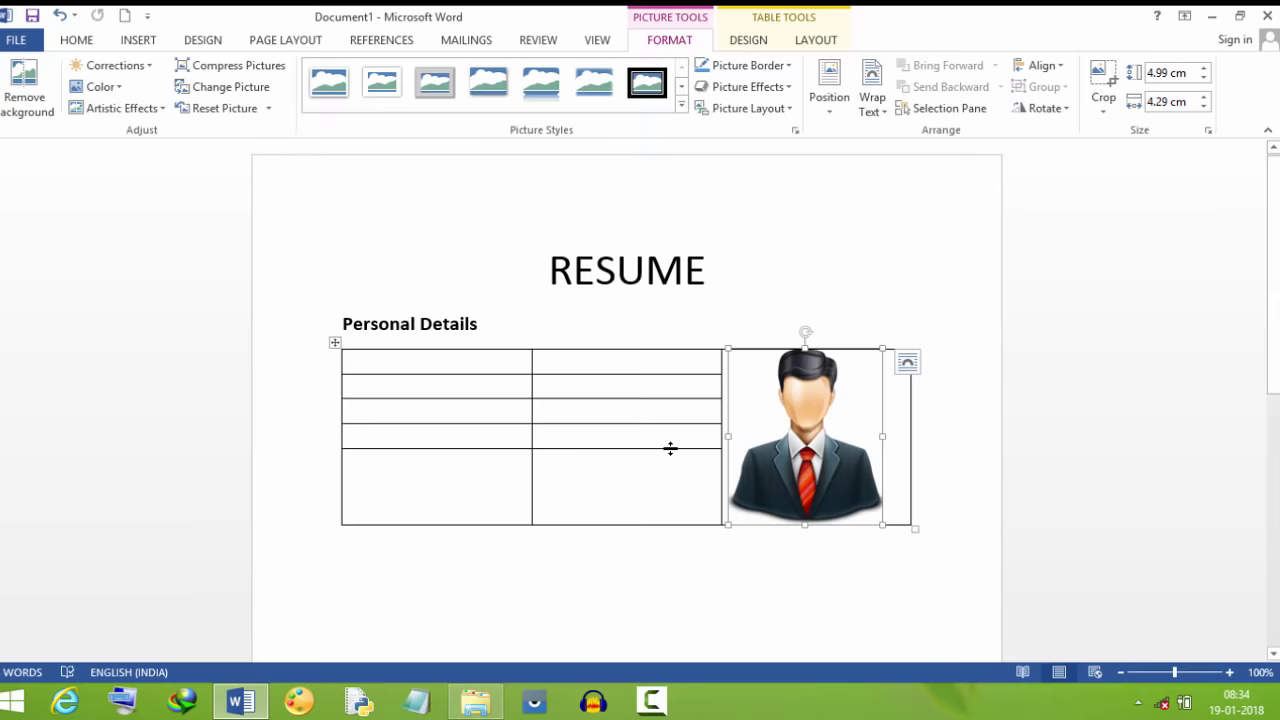
left_click_drag(670, 448, 670, 481)
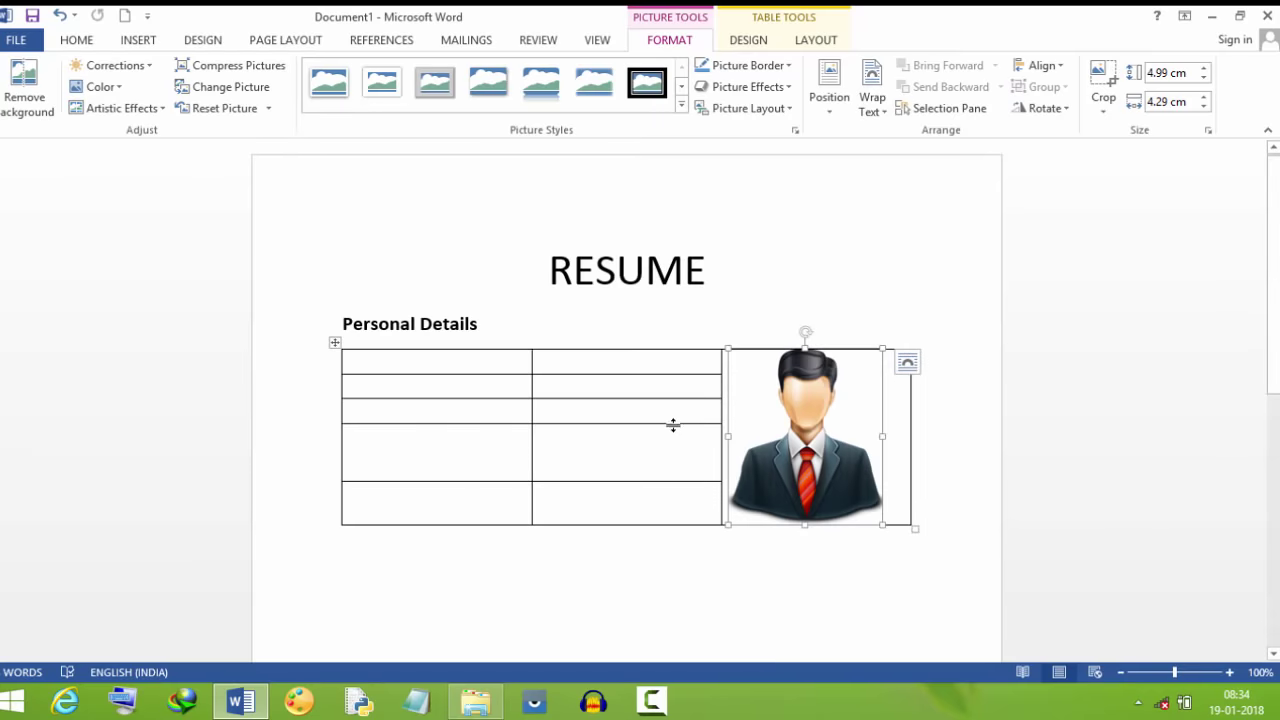
mouse_move(673, 425)
left_mouse_down()
mouse_move(670, 437)
mouse_move(674, 406)
left_mouse_up()
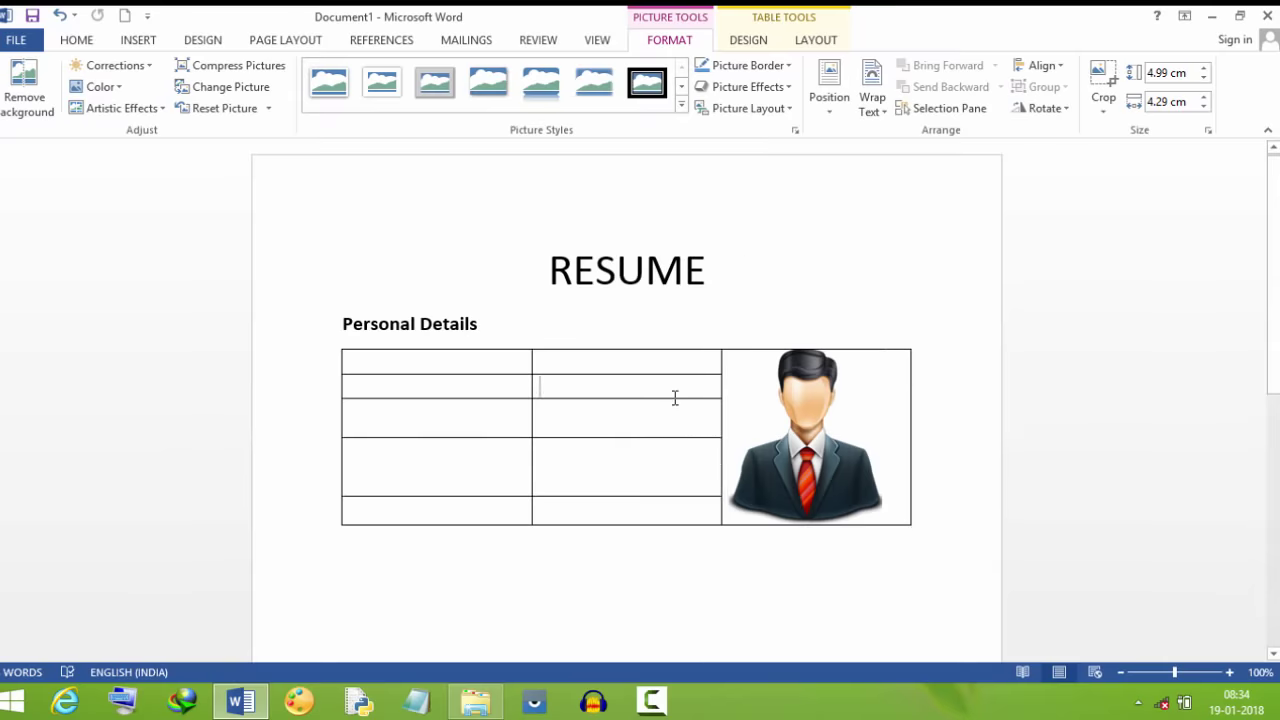
Step: Label the table's first cell 'Name'
left_click(443, 378)
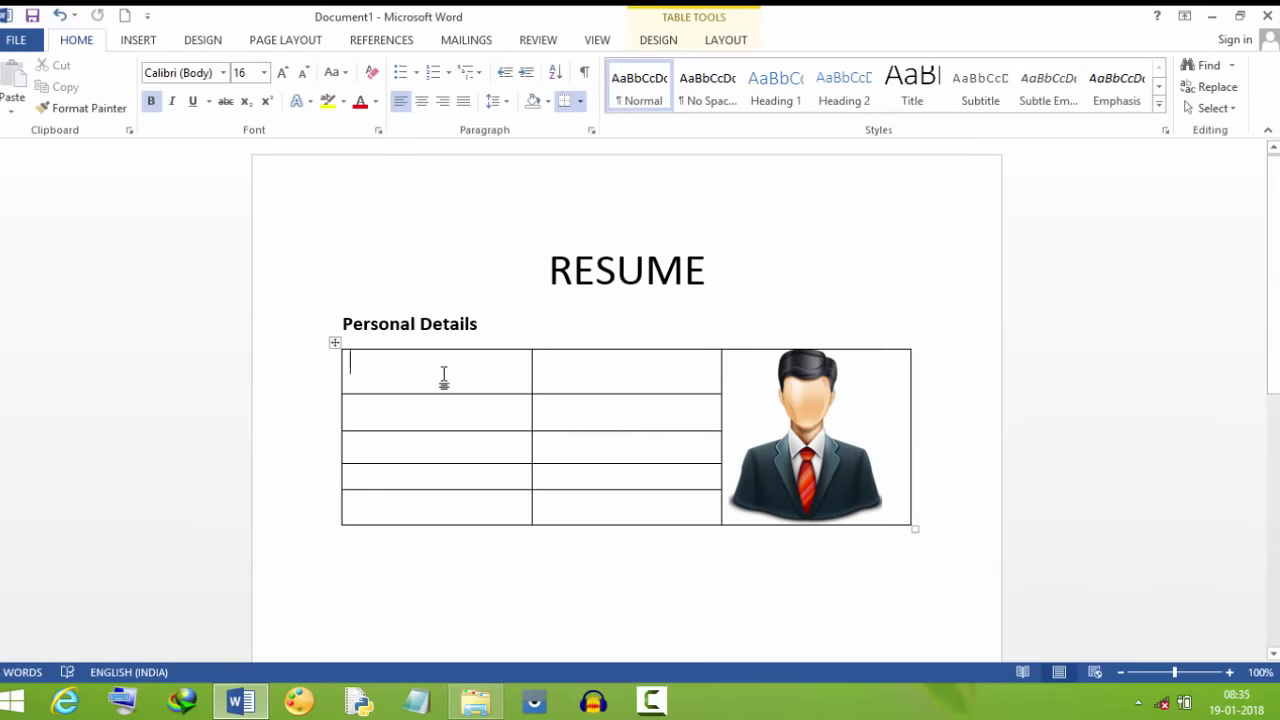
type("Name")
left_click(361, 410)
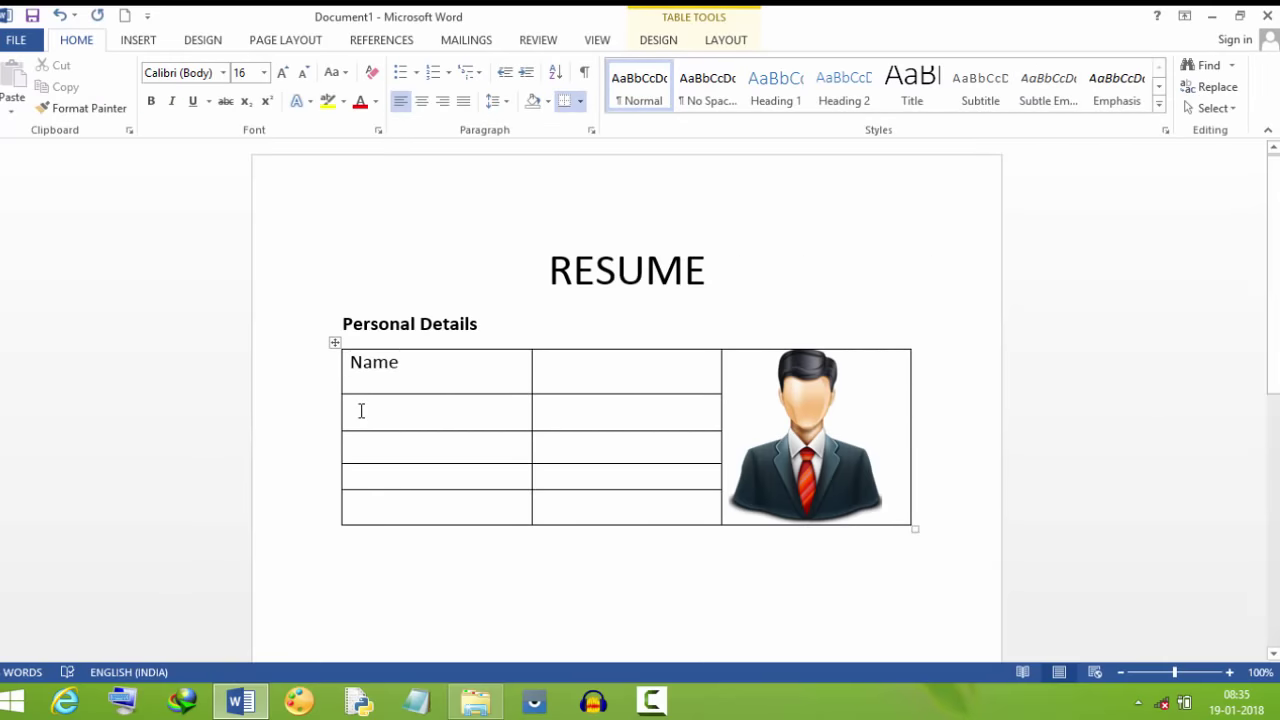
Step: Type the labels Address, Mobile number :- and Martial status into the first-column cells
type("Add")
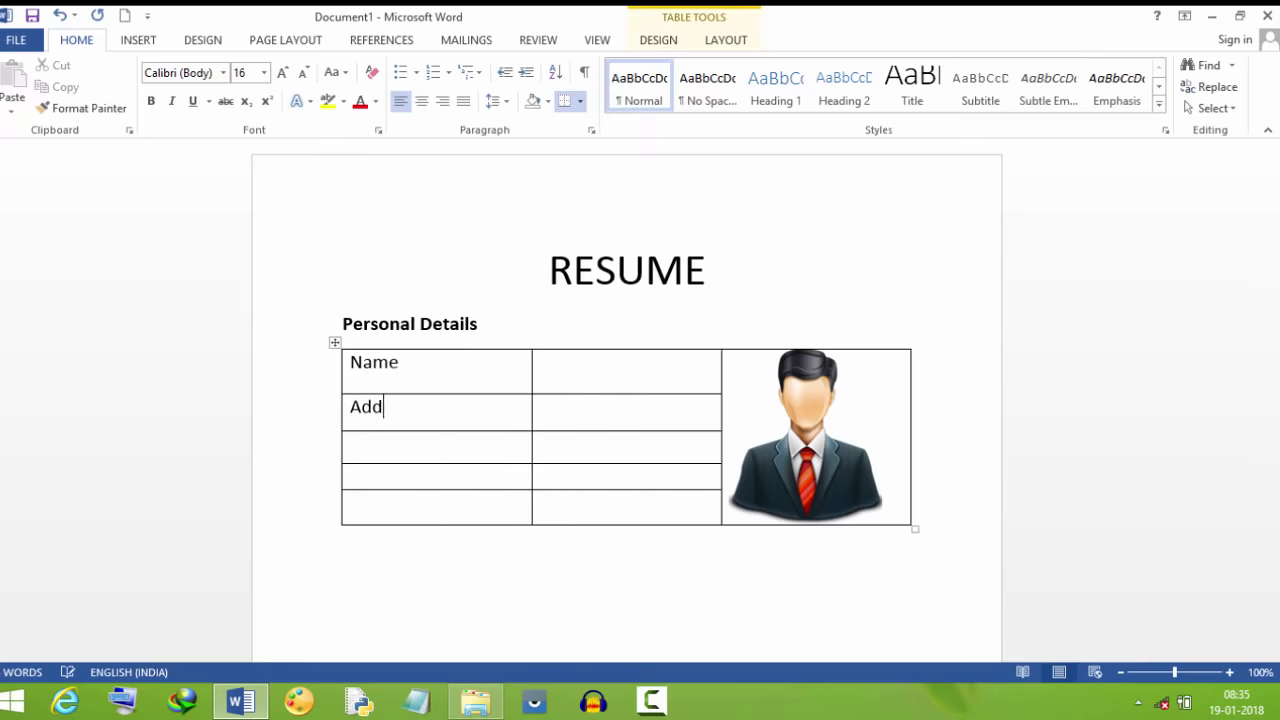
type("ress")
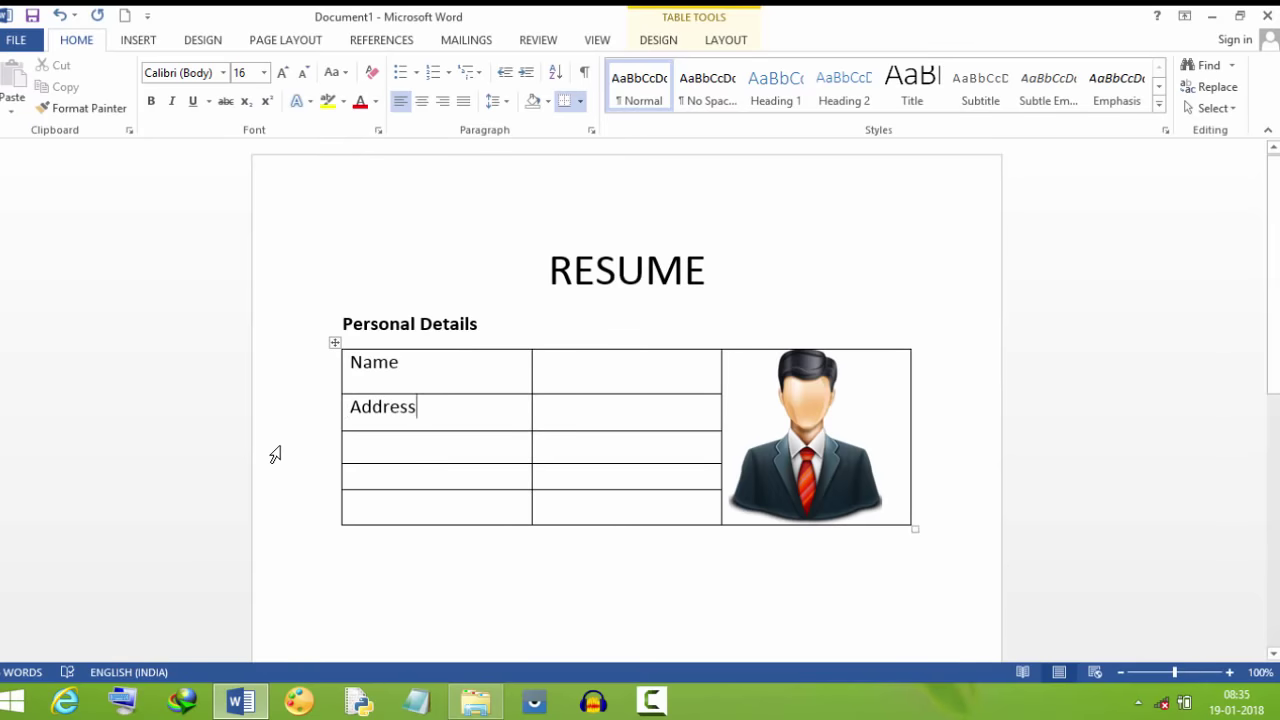
left_click(382, 451)
type("E")
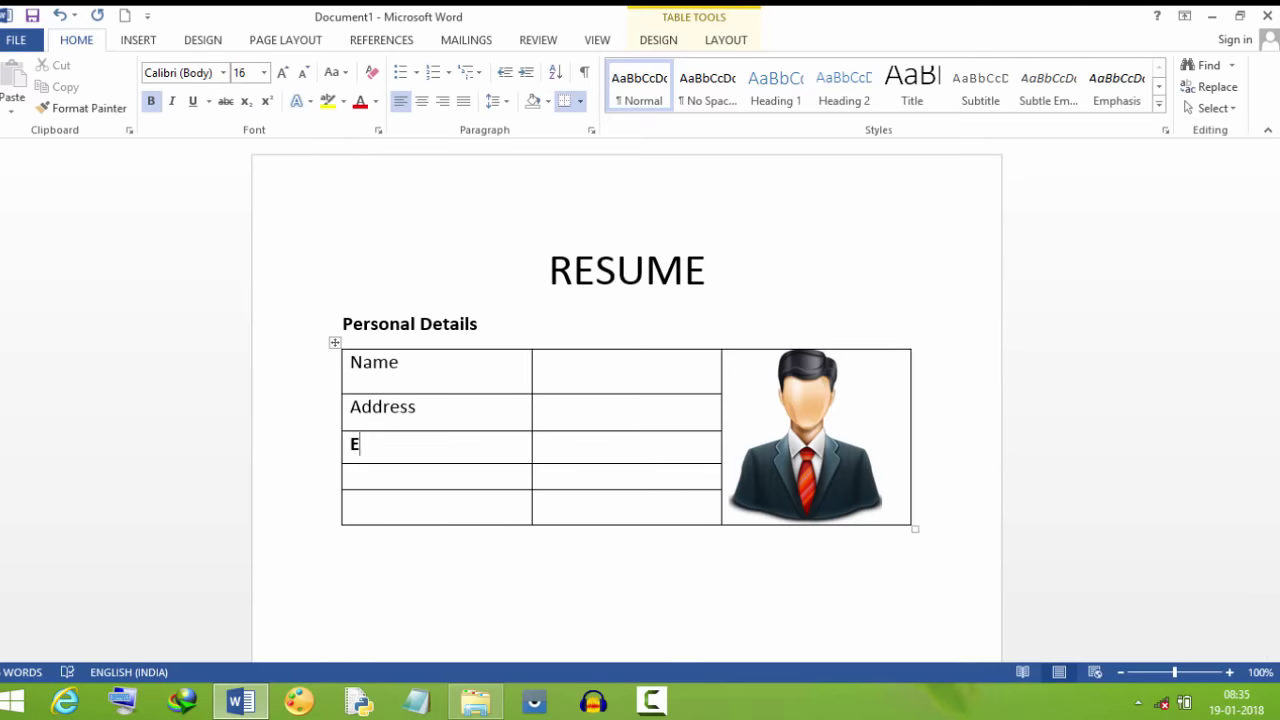
key("BackSpace")
type("Mobi")
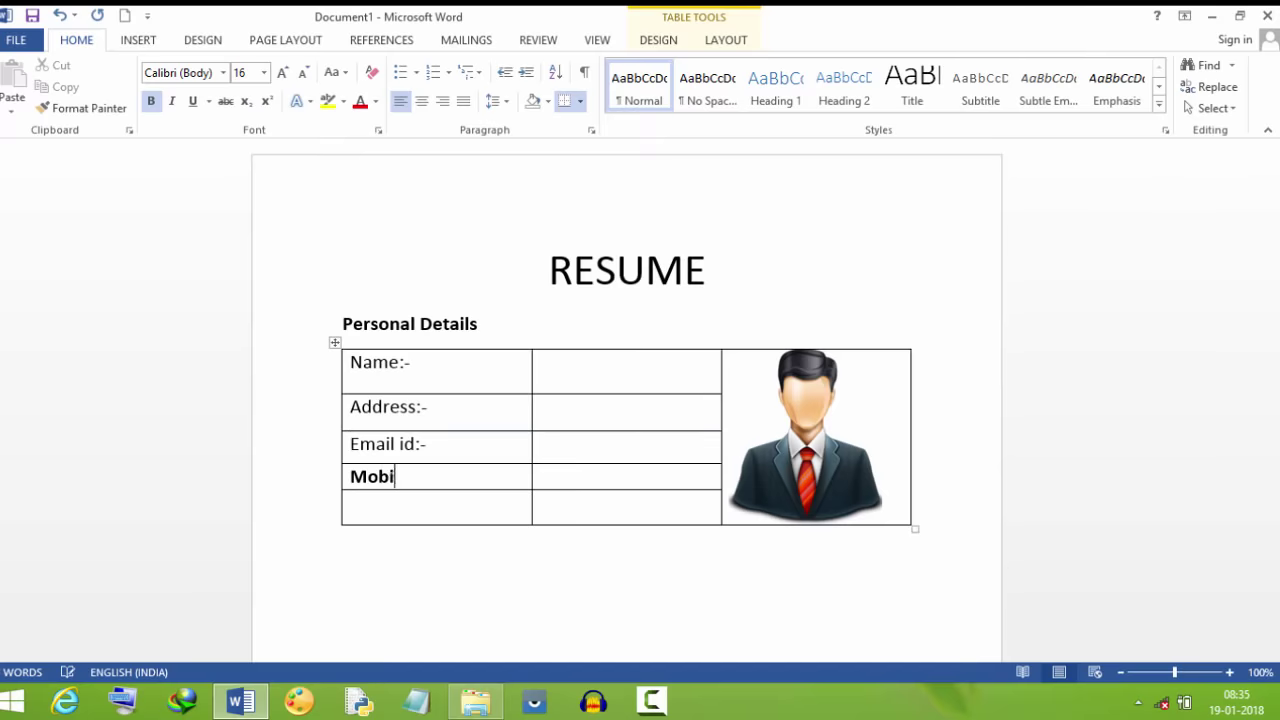
type("le numb")
type("er")
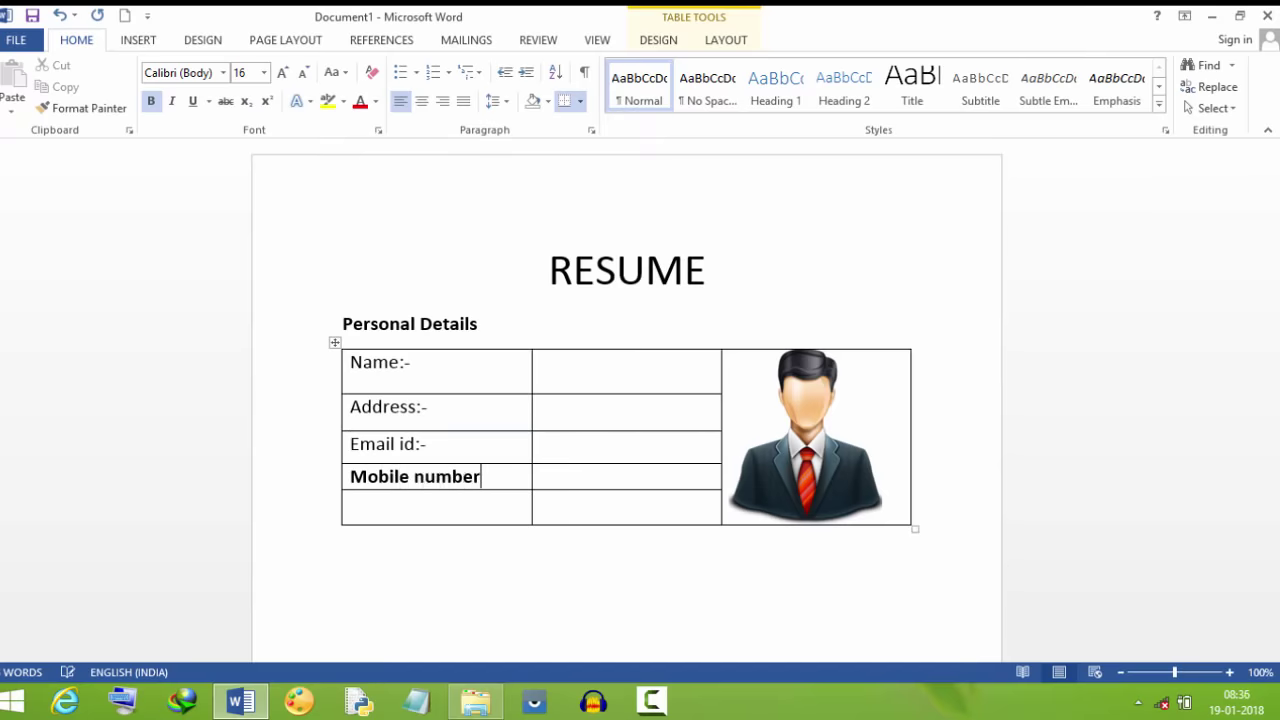
type(" :-")
left_click(385, 506)
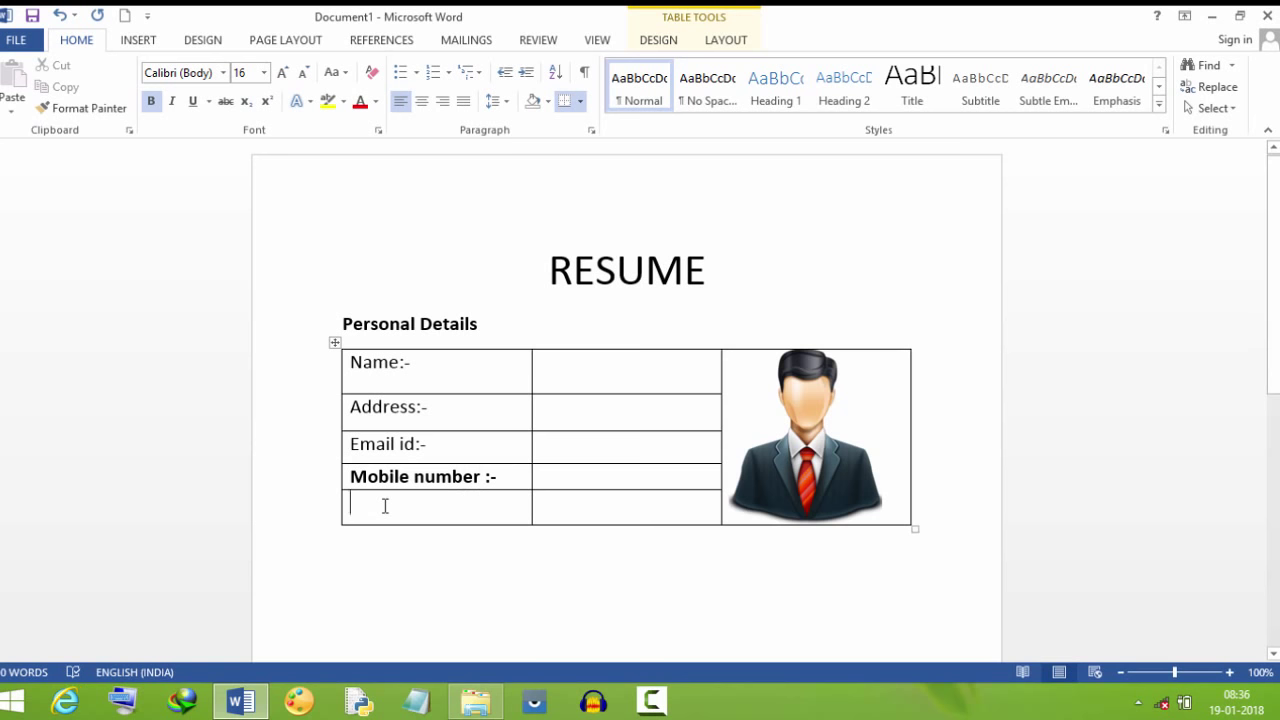
type("Mart")
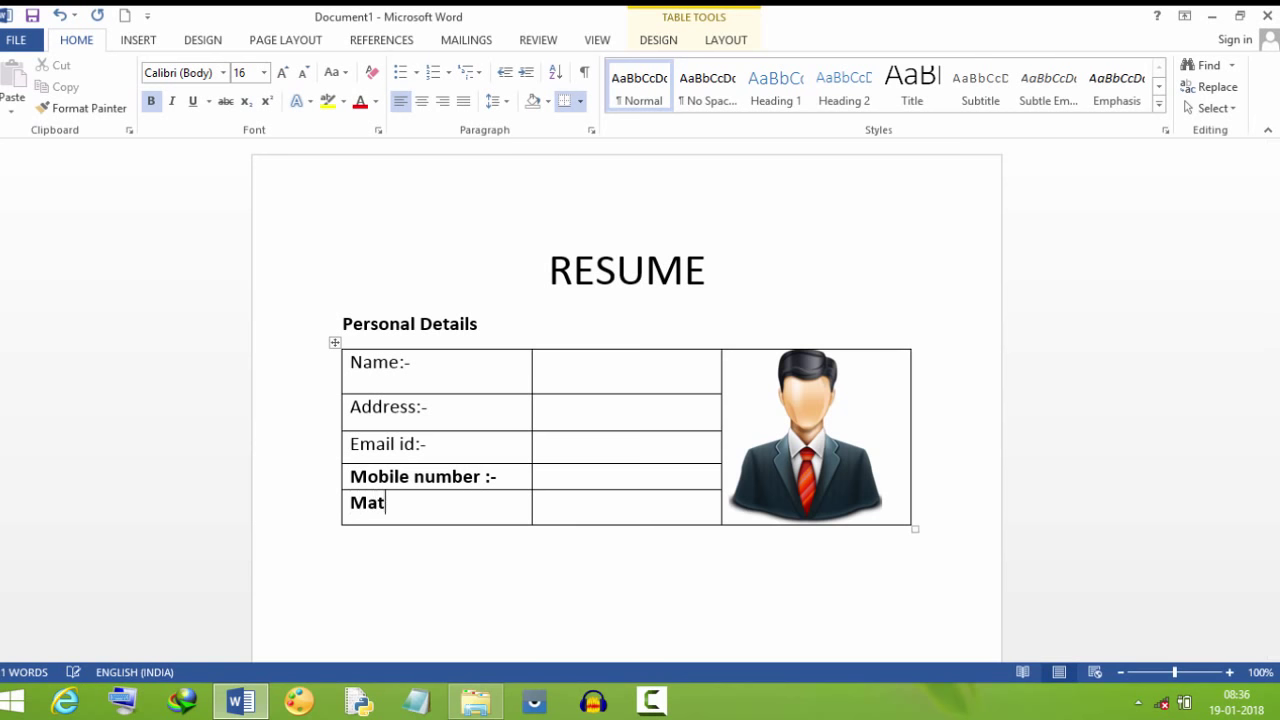
type("ial sta")
type("tus")
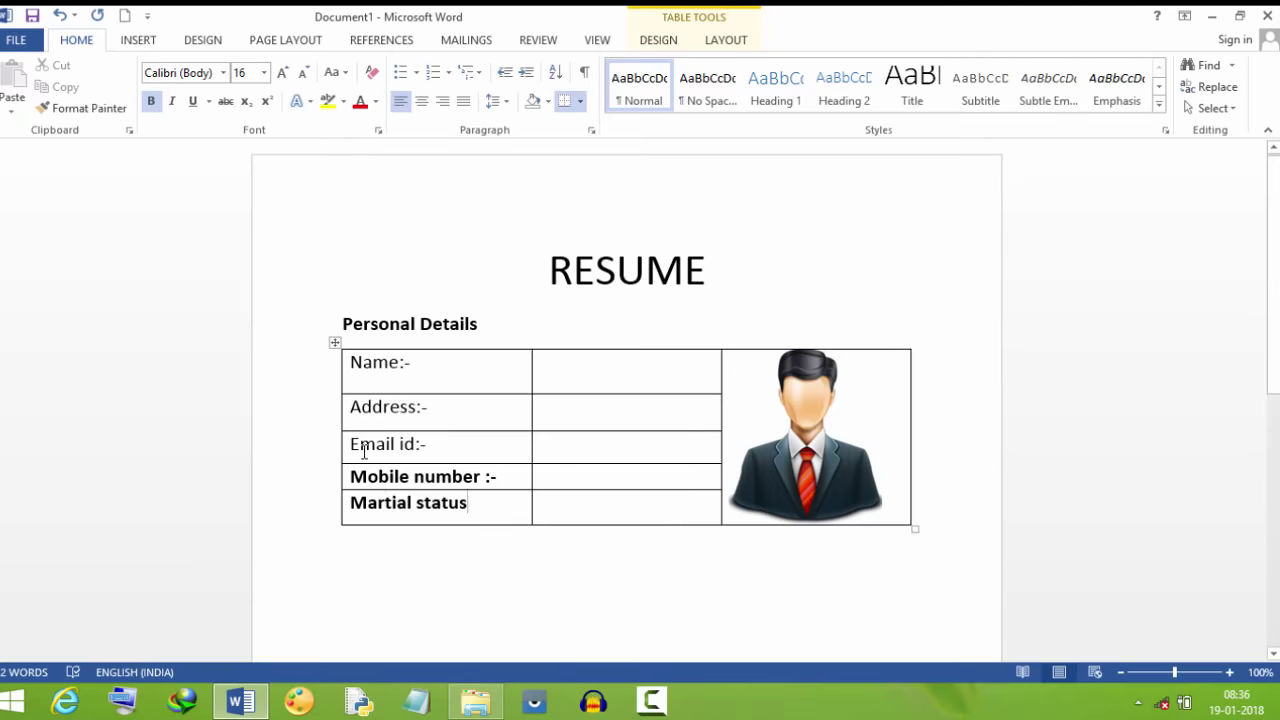
Step: Make the Name, Address, Email id and Martial status labels bold
left_click_drag(350, 362, 398, 365)
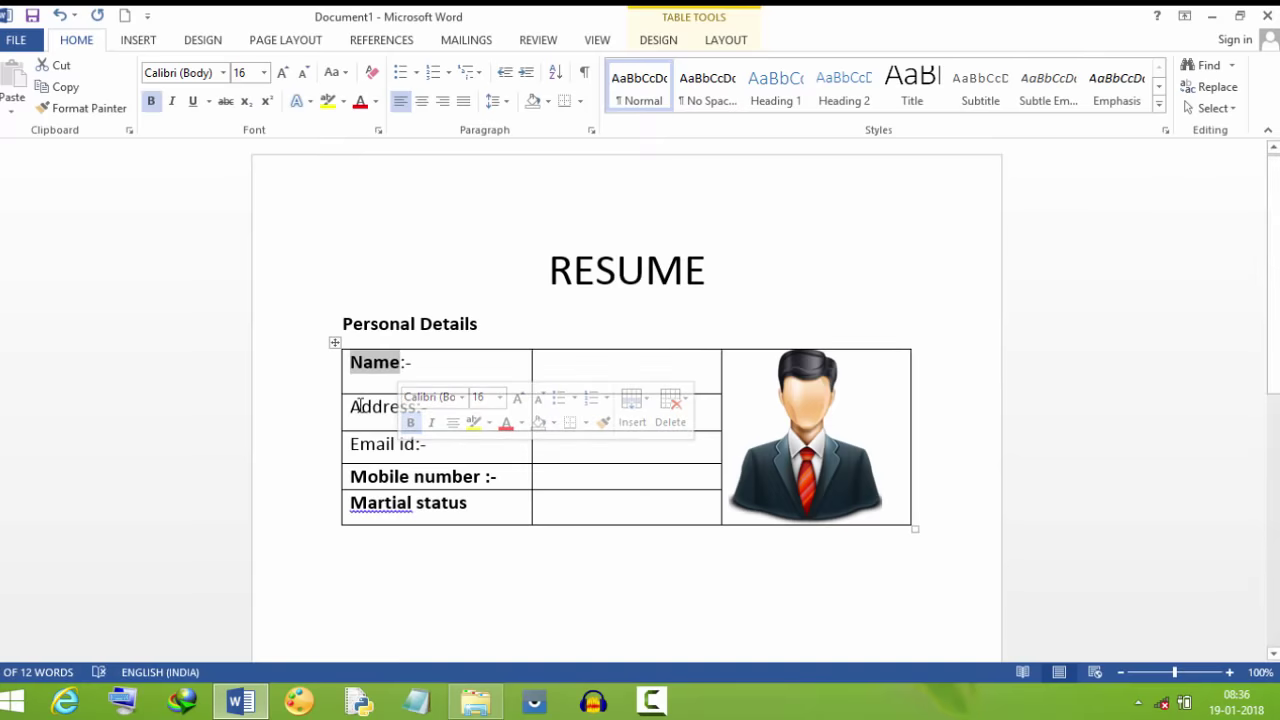
left_click_drag(351, 406, 509, 413)
right_click(420, 410)
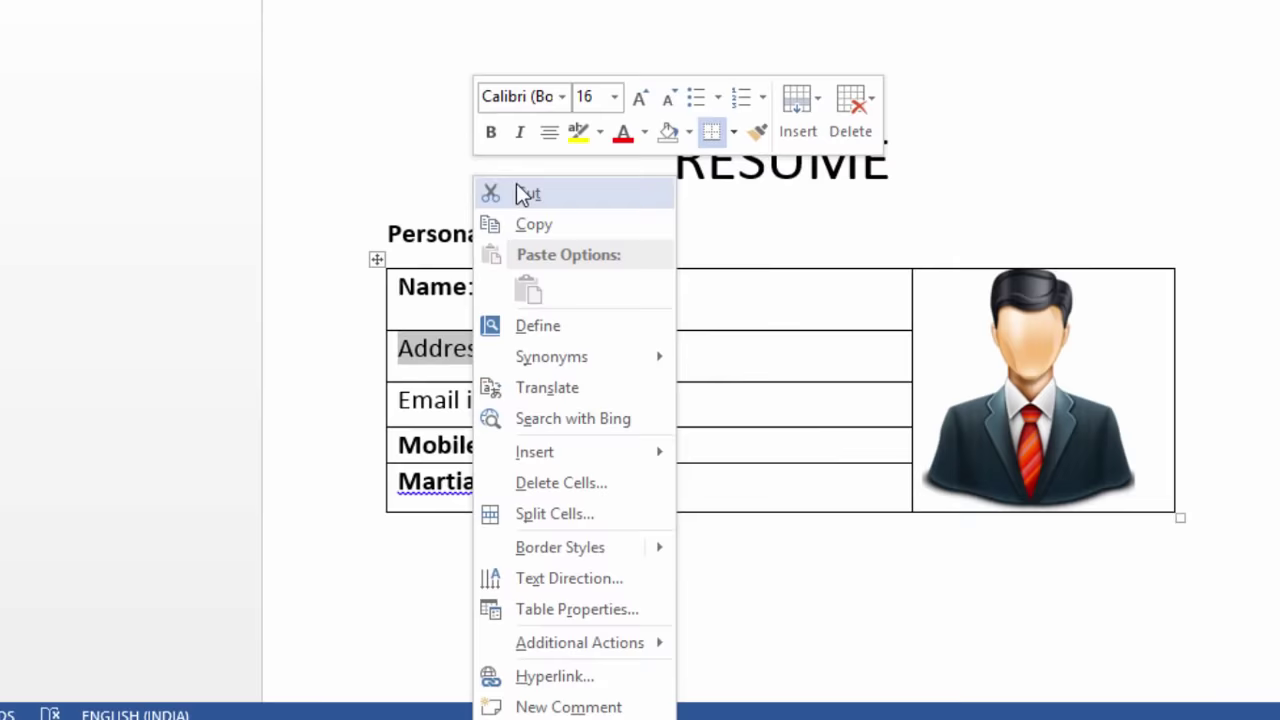
left_click(490, 131)
left_click(474, 285)
left_click(526, 371)
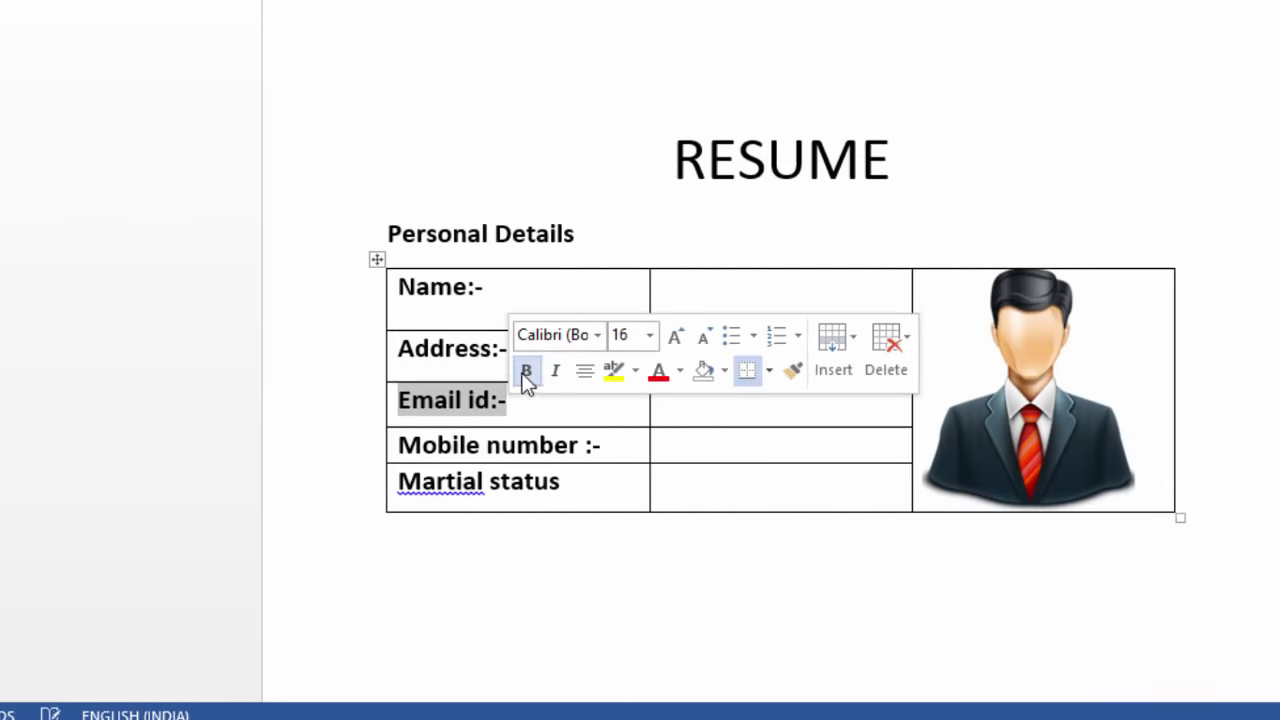
left_click_drag(398, 481, 485, 490)
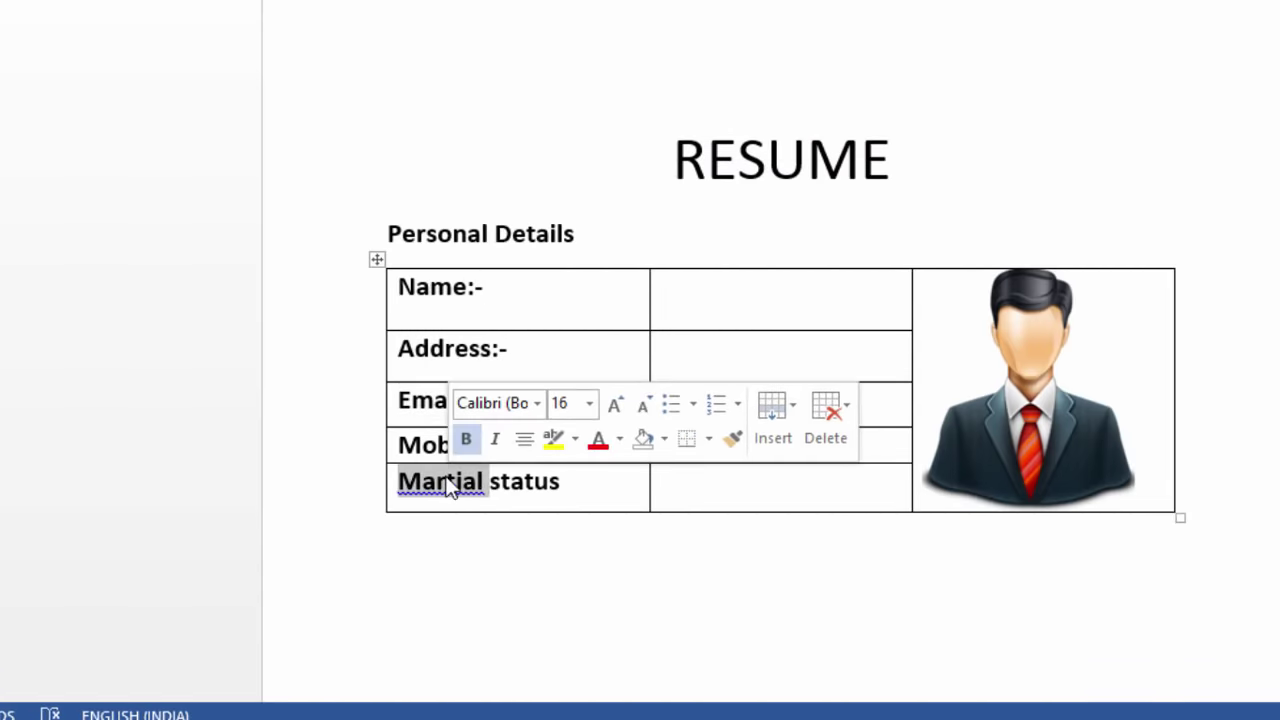
key("ctrl+z")
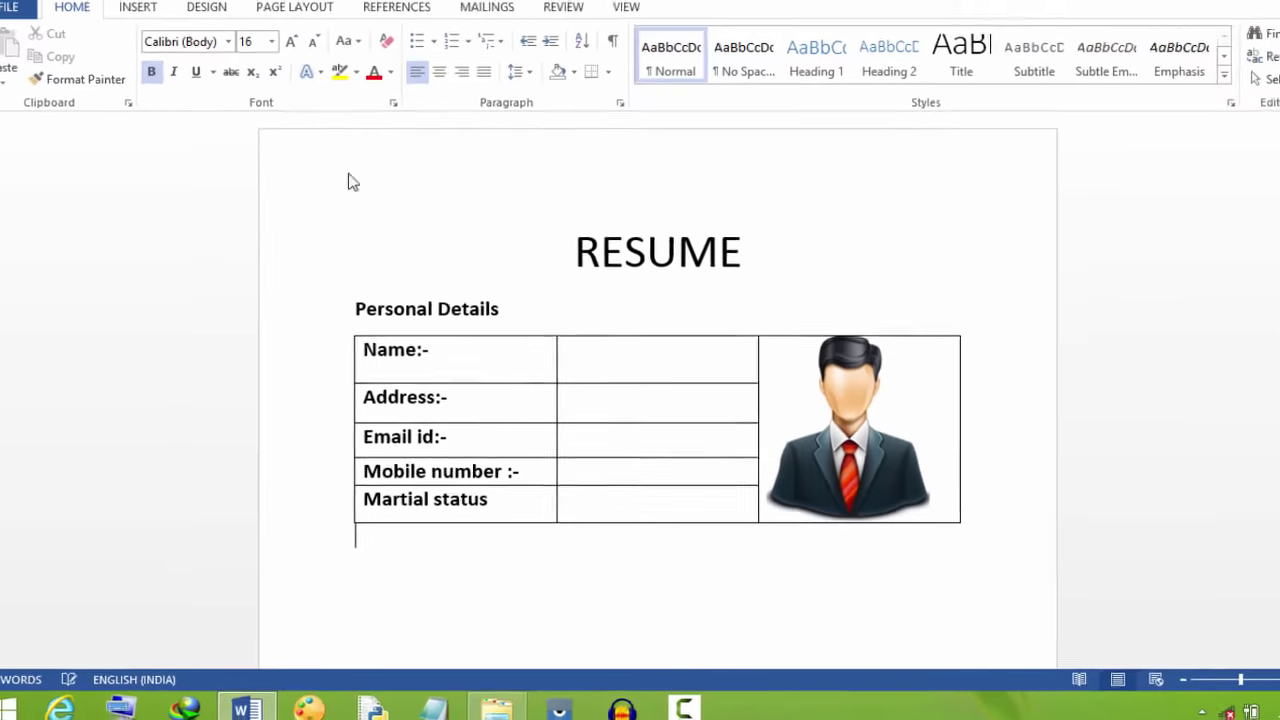
left_click(598, 366)
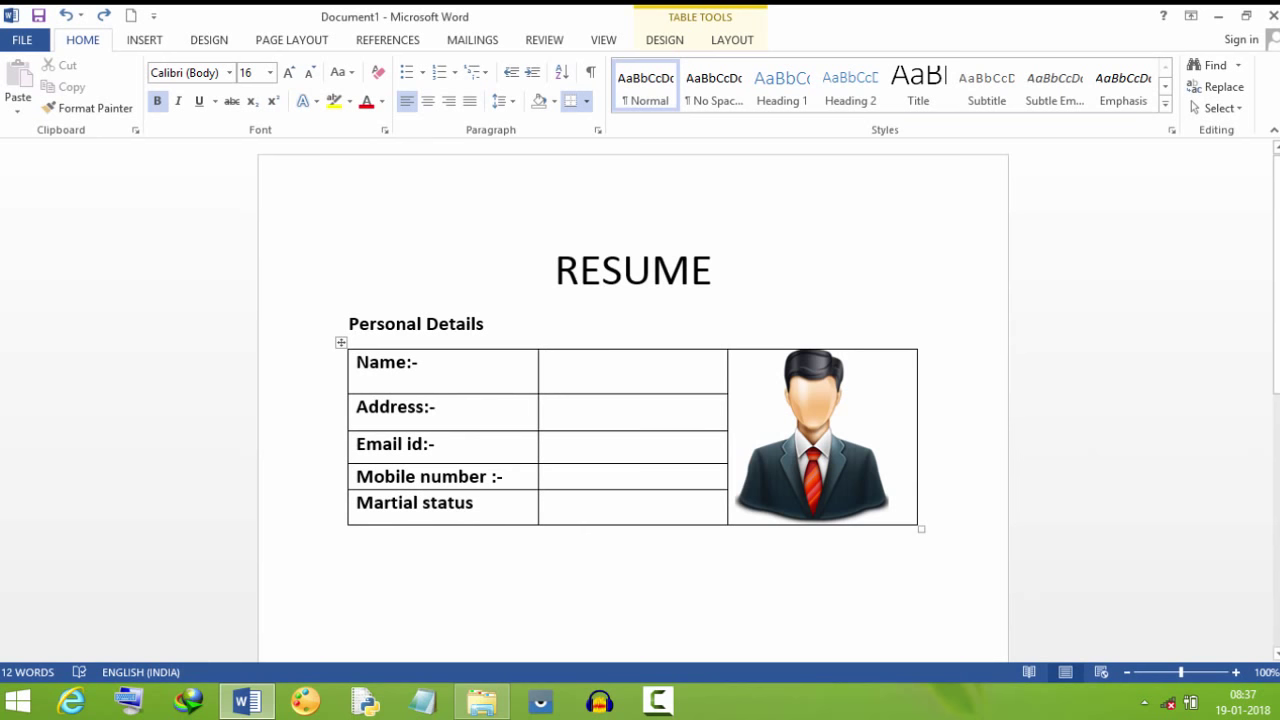
Step: Enter the person's full name in the Name value cell without bold
type("Rah")
key("BackSpace")
key("BackSpace")
key("BackSpace")
key("ctrl+b")
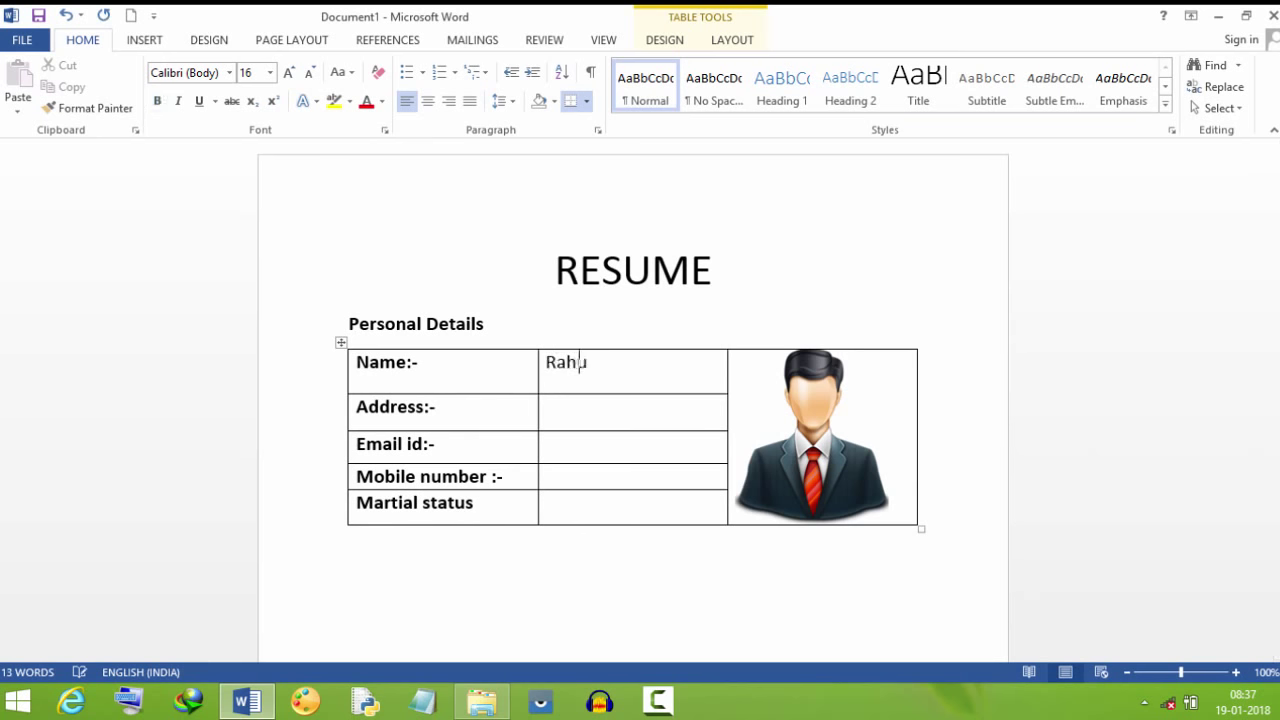
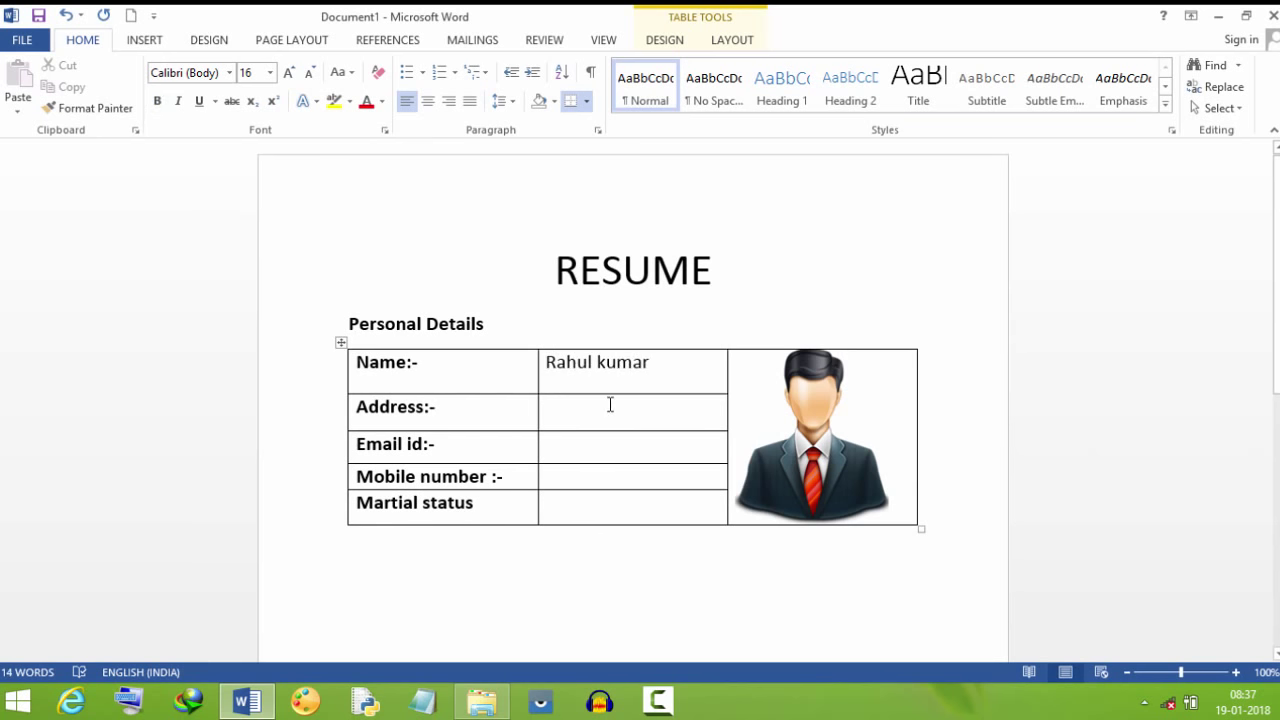
Step: Enter the person's two-line postal address in the Address value cell without bold
left_click(607, 408)
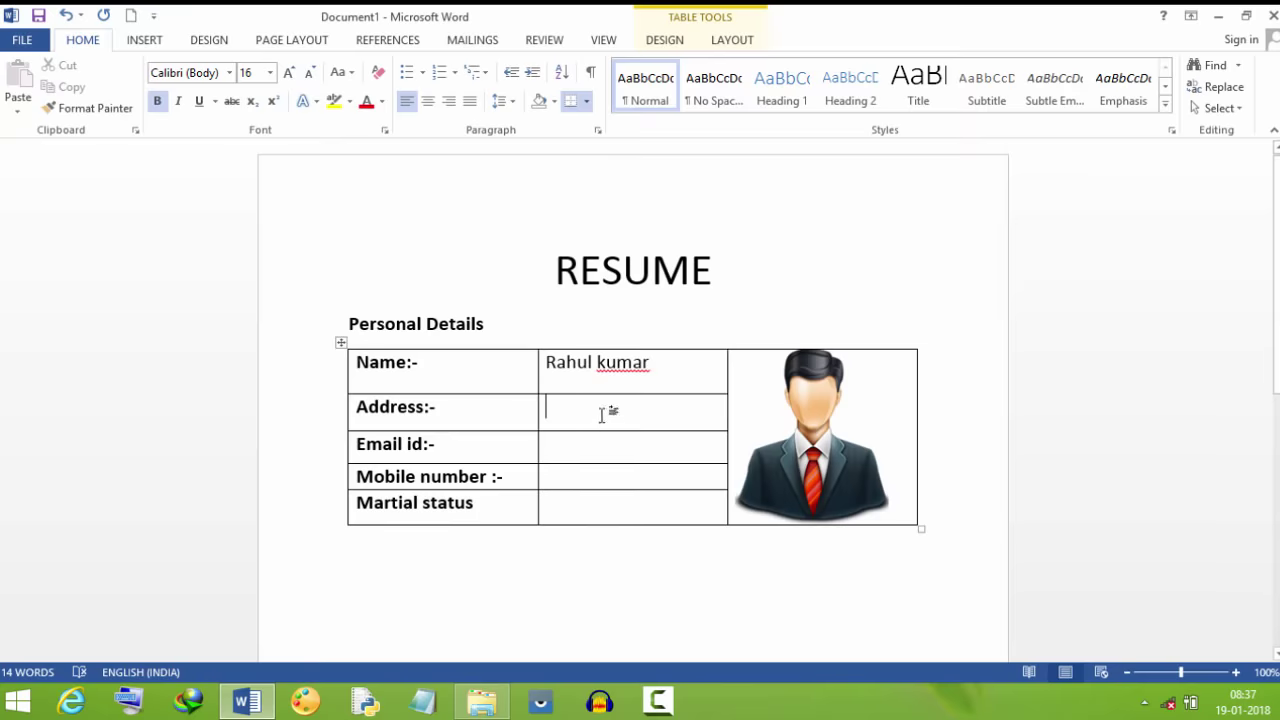
right_click(601, 412)
left_click(615, 471)
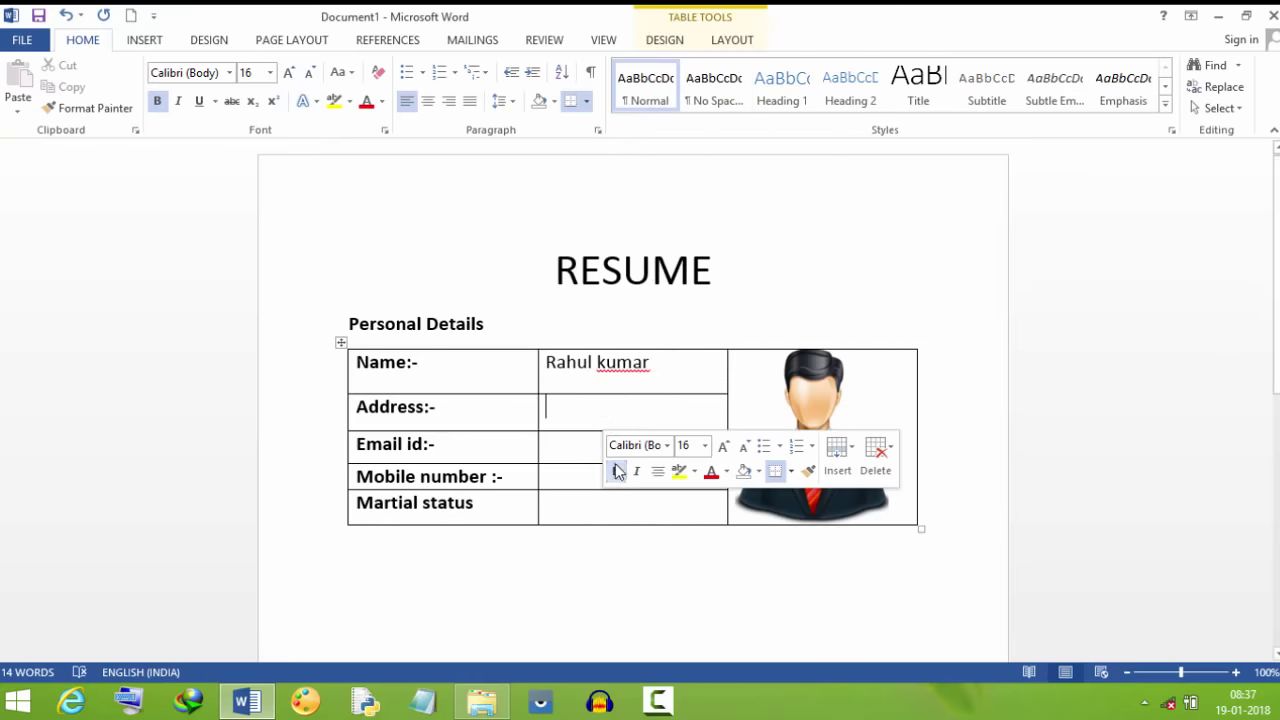
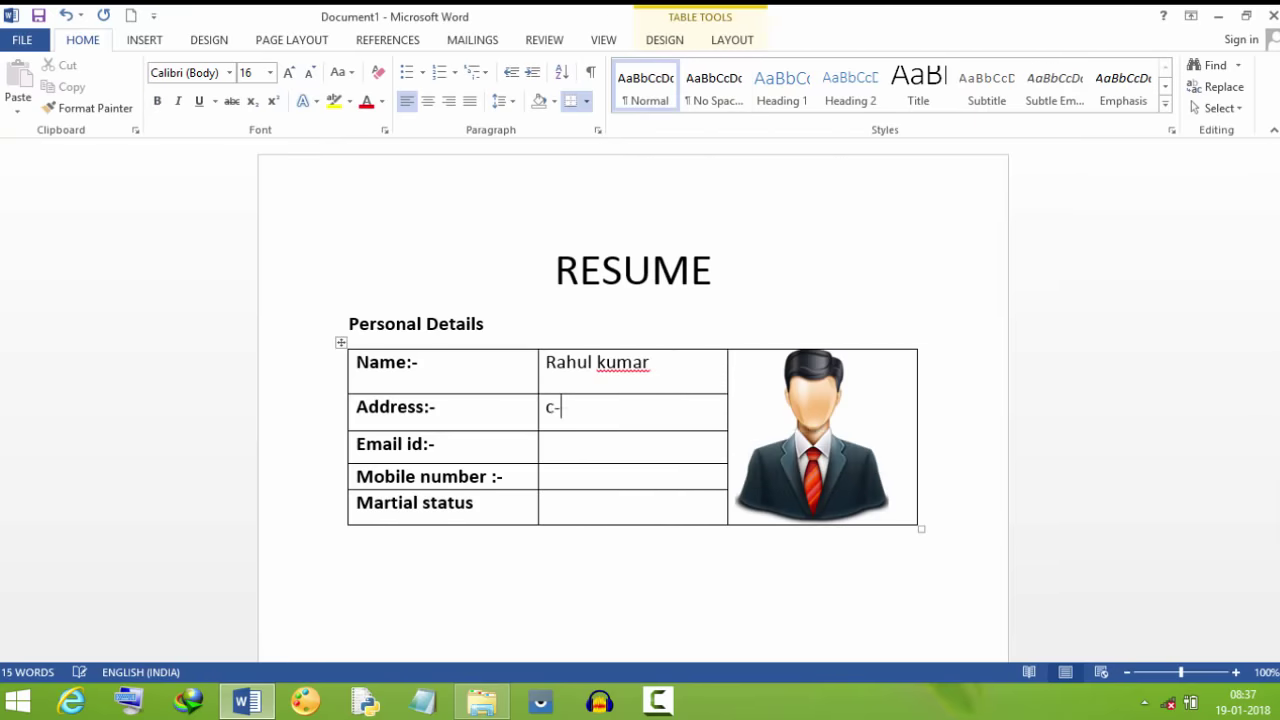
key("Return")
type("De")
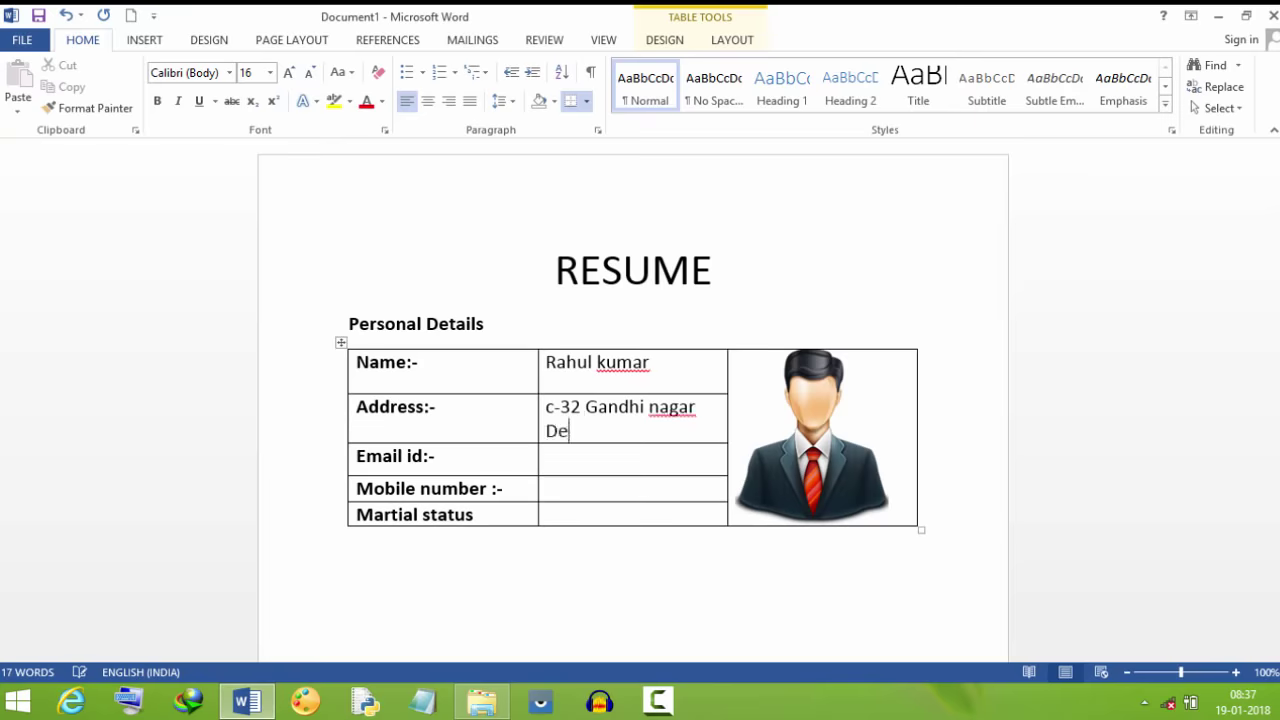
type("lhi")
Step: Select the whole personal details table and place the cursor below it
left_click(551, 455)
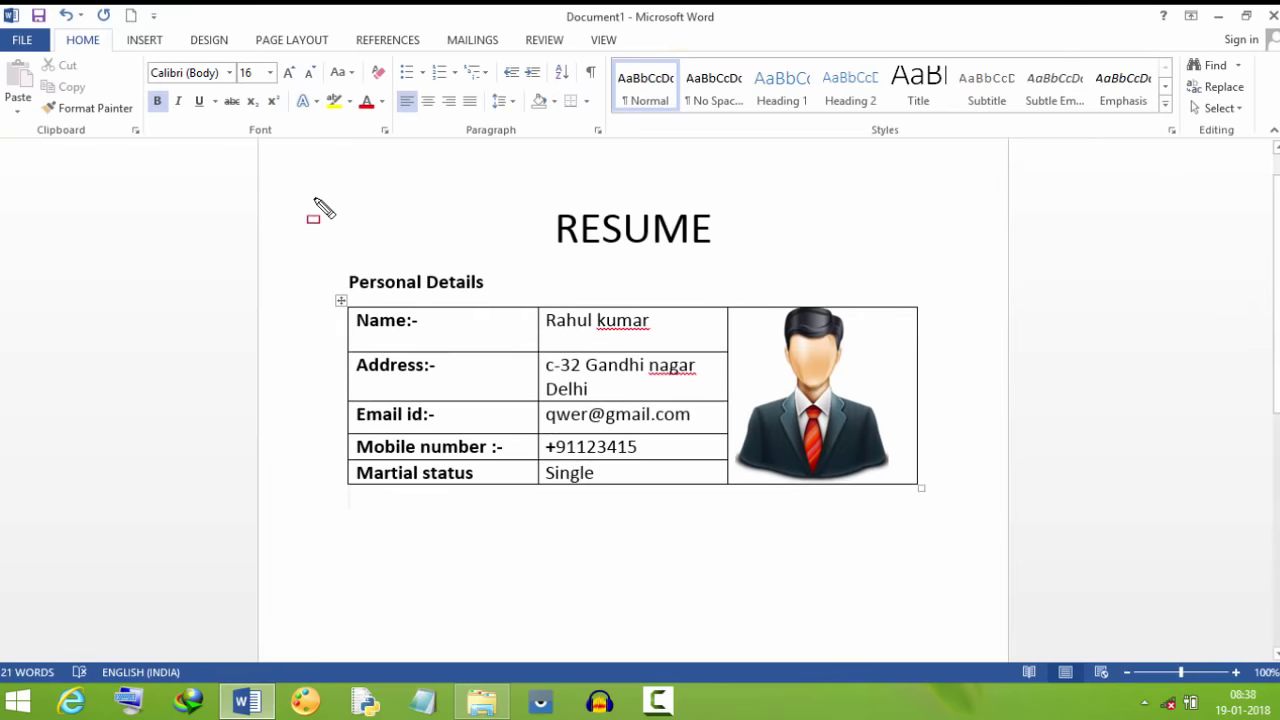
mouse_move(314, 199)
left_mouse_down()
mouse_move(841, 376)
mouse_move(960, 526)
left_mouse_up()
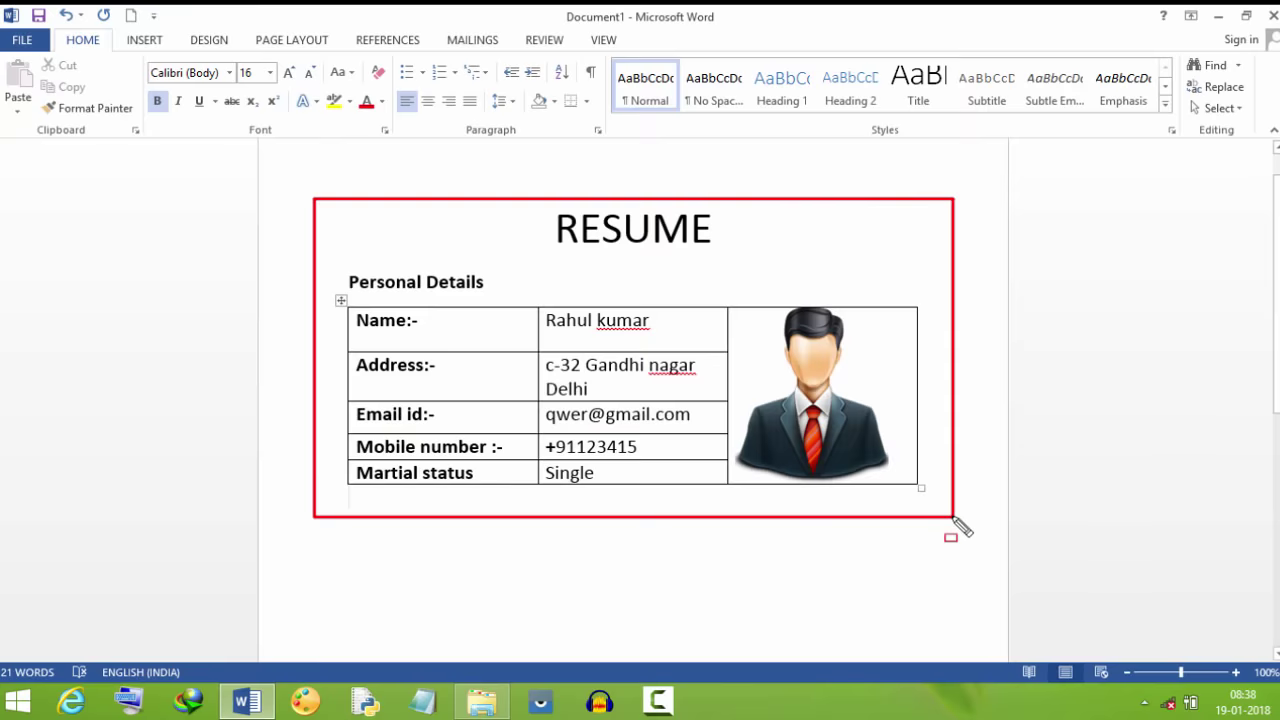
left_click(953, 518)
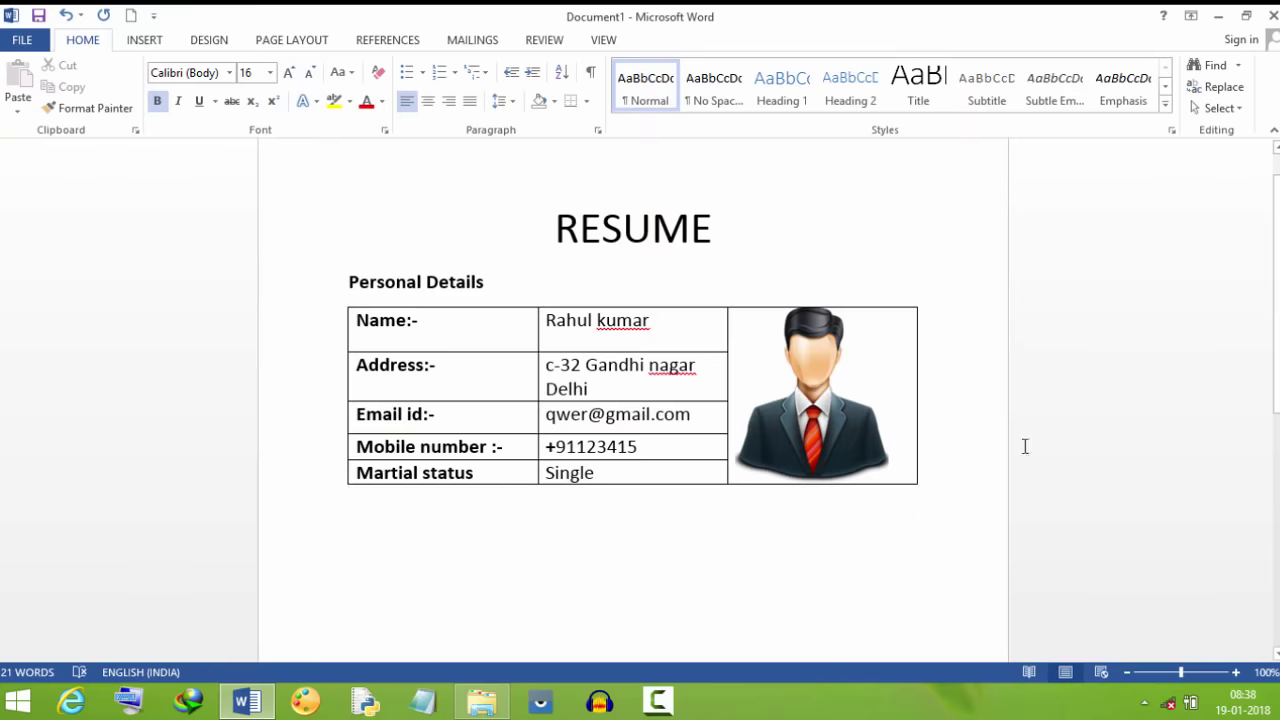
Step: Add an 'Educational qualifications' heading below the table with a new line after it
left_click_drag(1275, 358, 1276, 405)
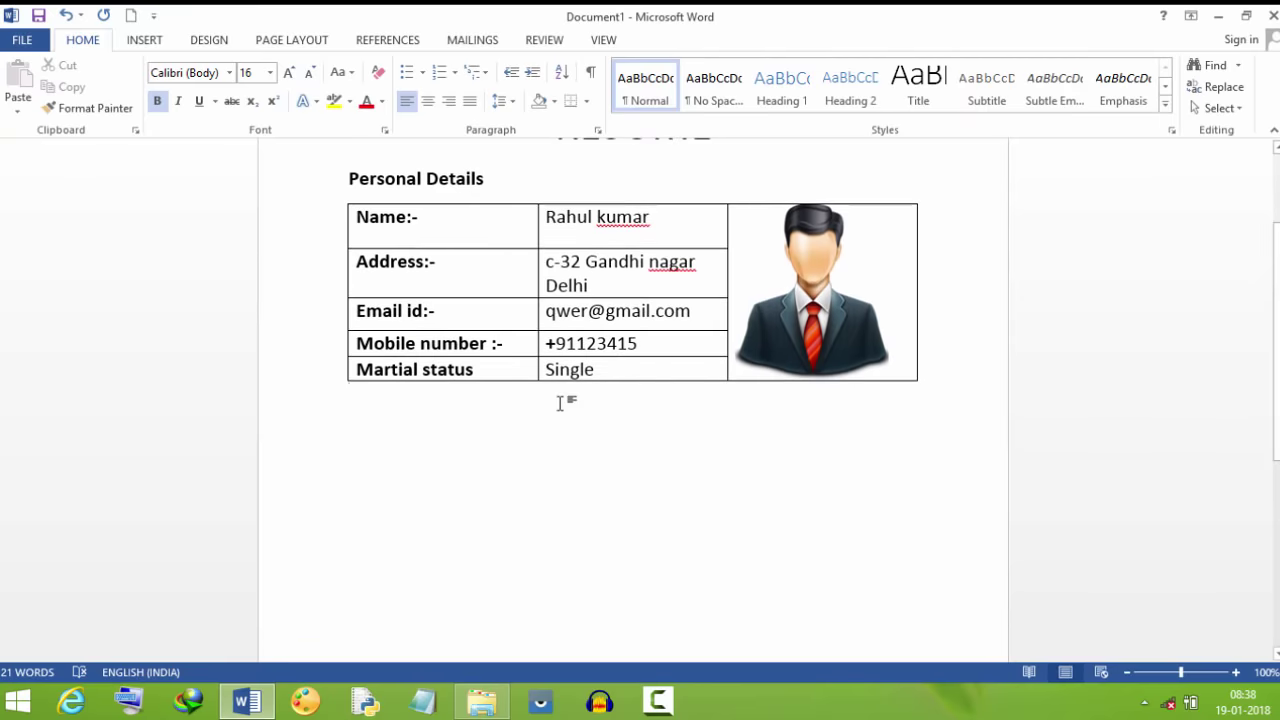
key("Return")
type("d")
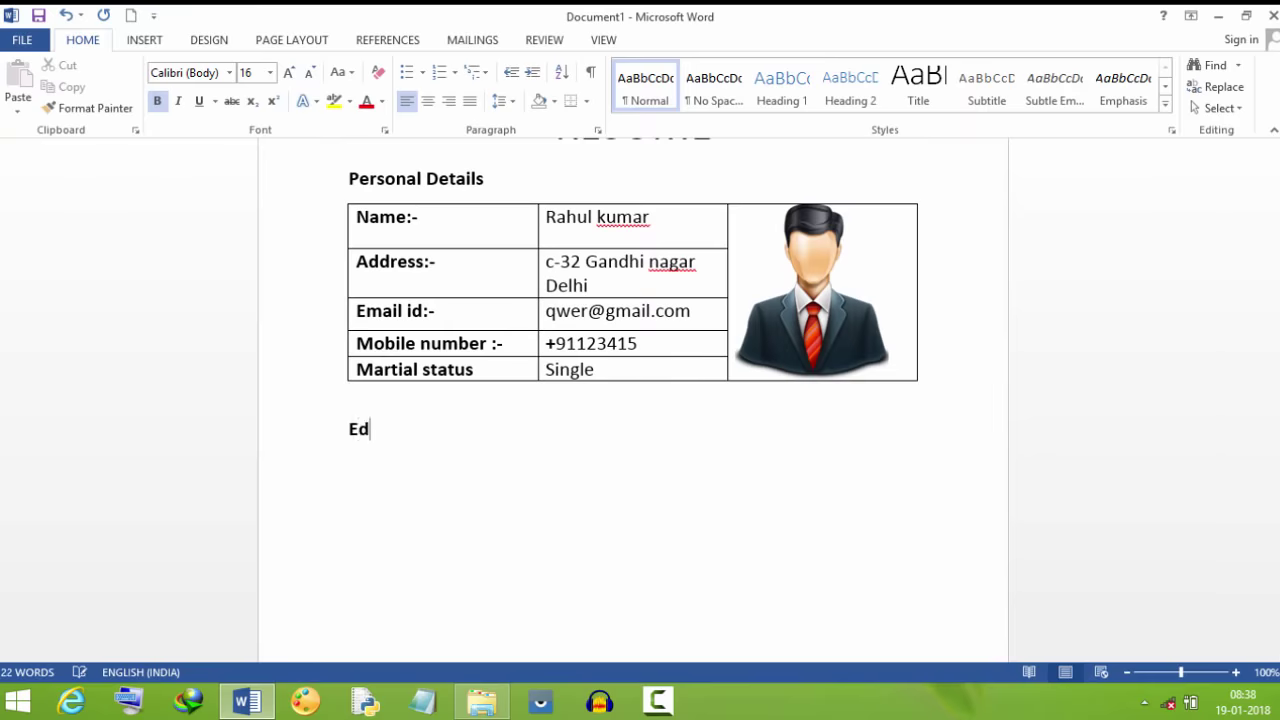
type("ucational qualifications")
key("Return")
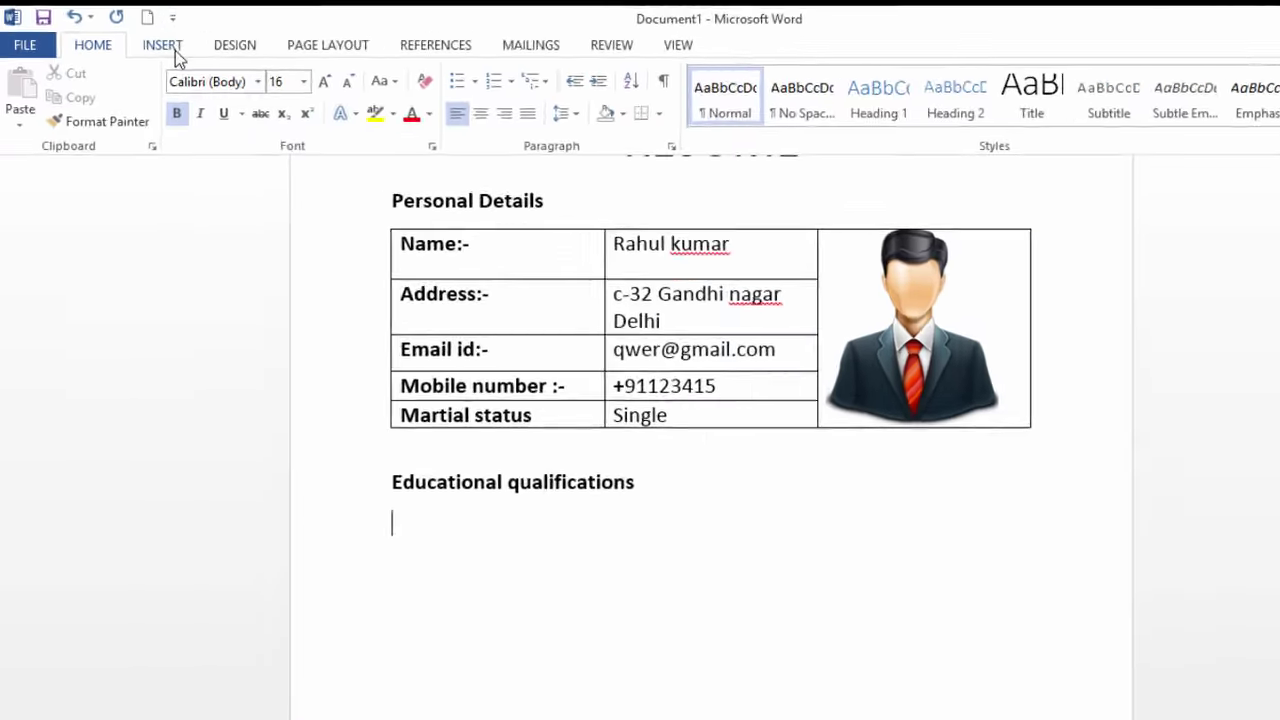
left_click(175, 50)
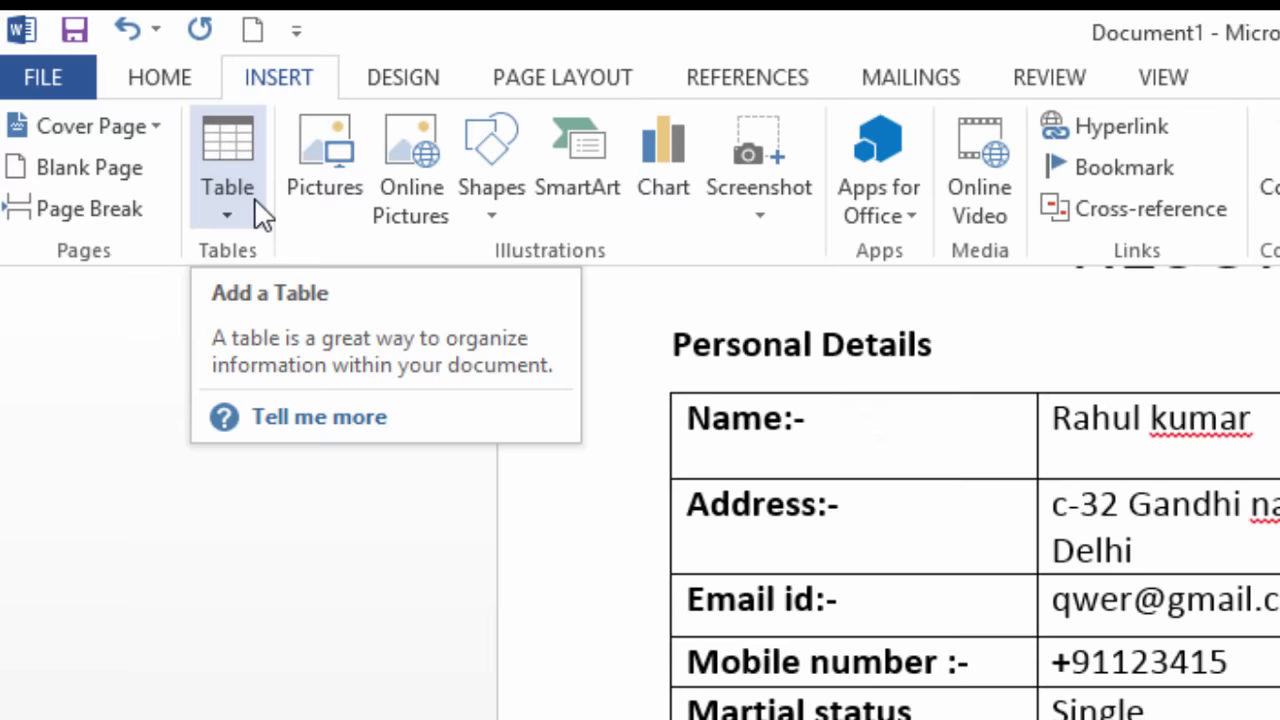
Step: Insert a 5-column by 4-row table from the Insert Table grid
left_click(238, 205)
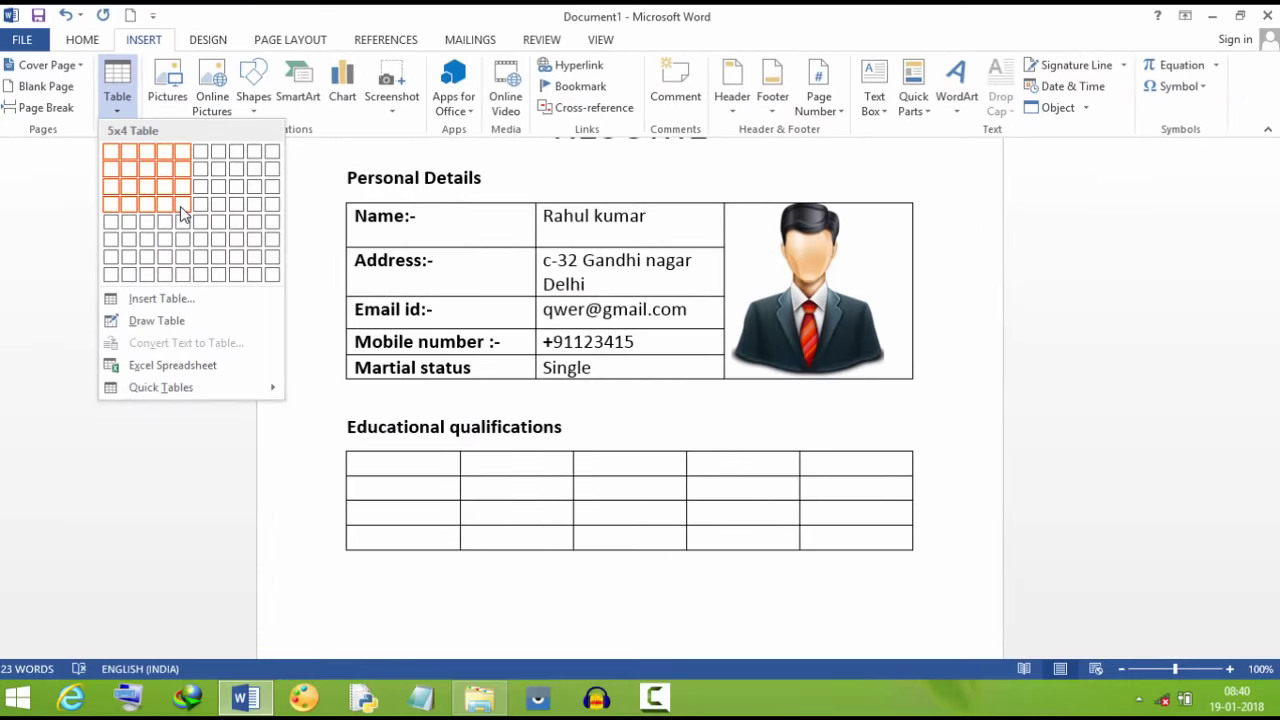
left_click(182, 213)
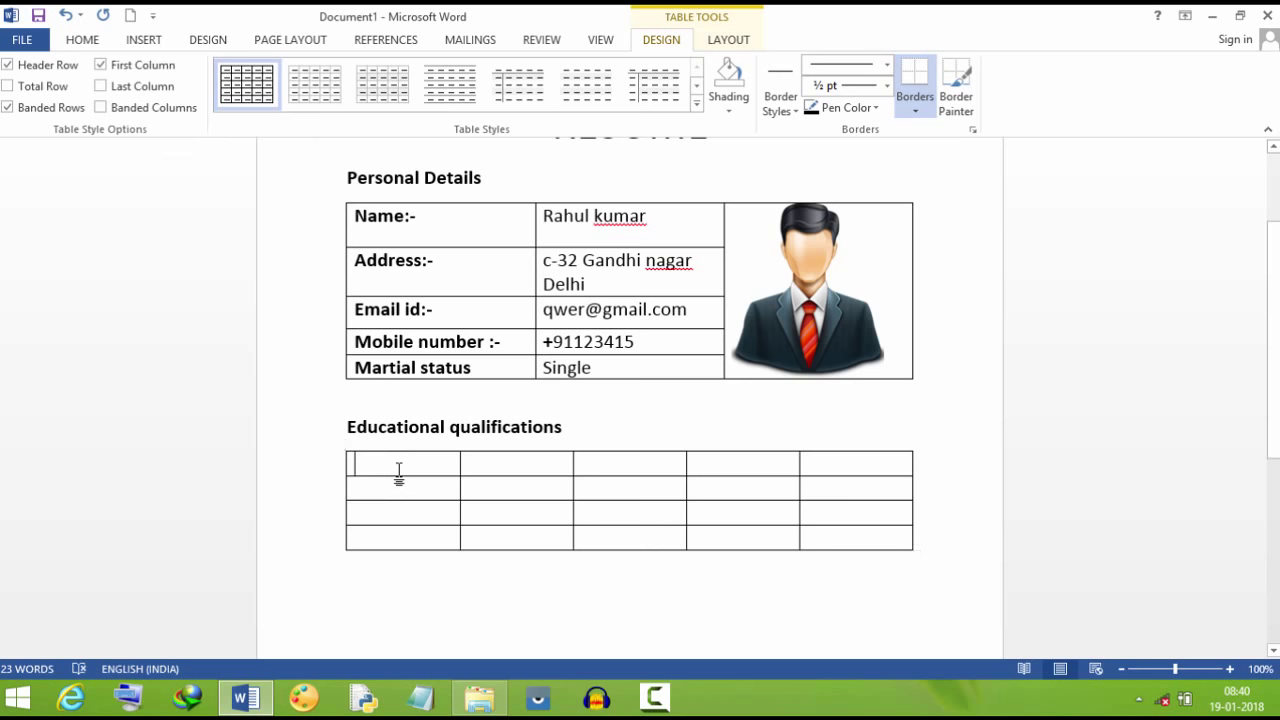
Step: Fill the first row with headers Sr. No., Degree, Year, Board and Percentage
mouse_move(398, 478)
type("Sr. No.")
left_click(489, 469)
type("Degree")
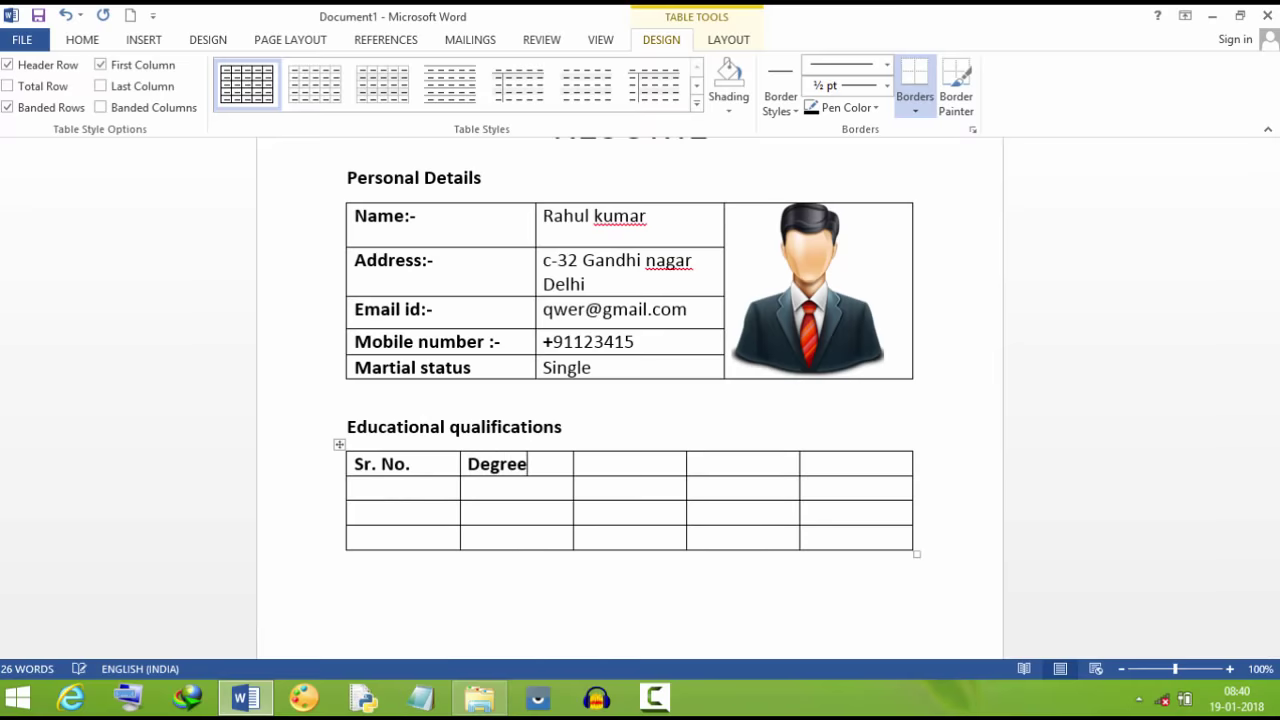
left_click(625, 462)
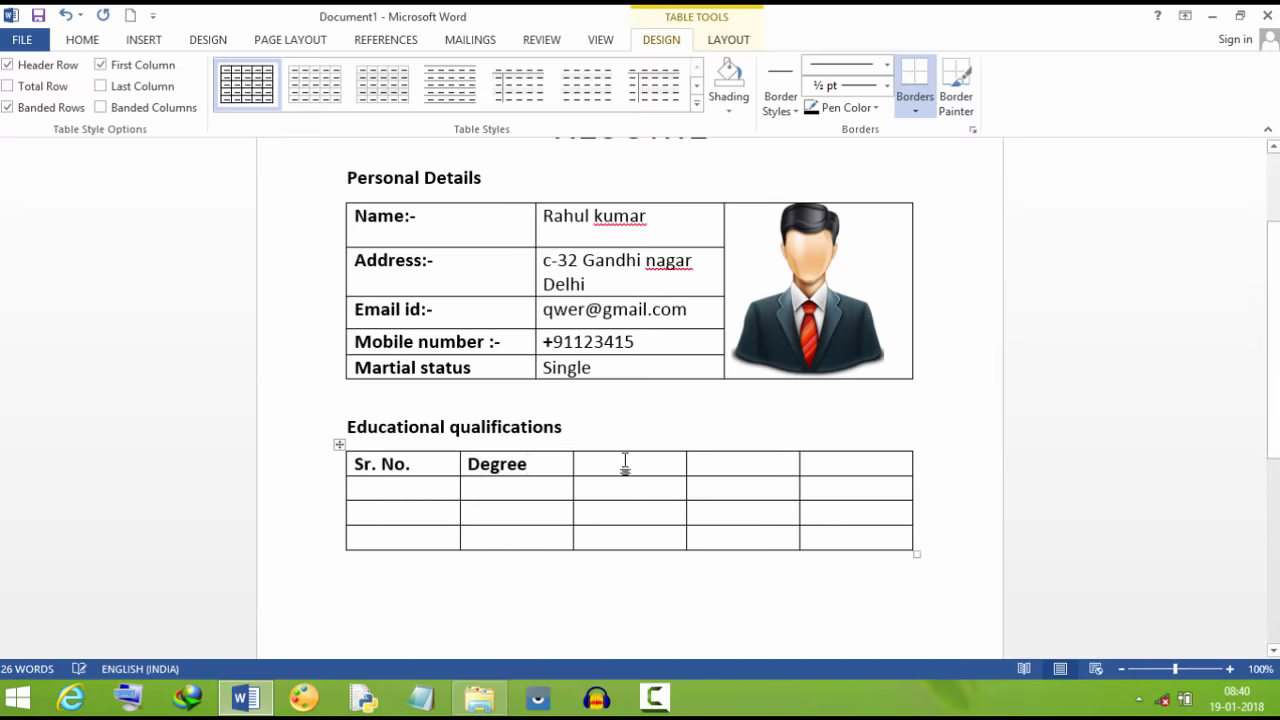
type("ya")
key("BackSpace")
key("BackSpace")
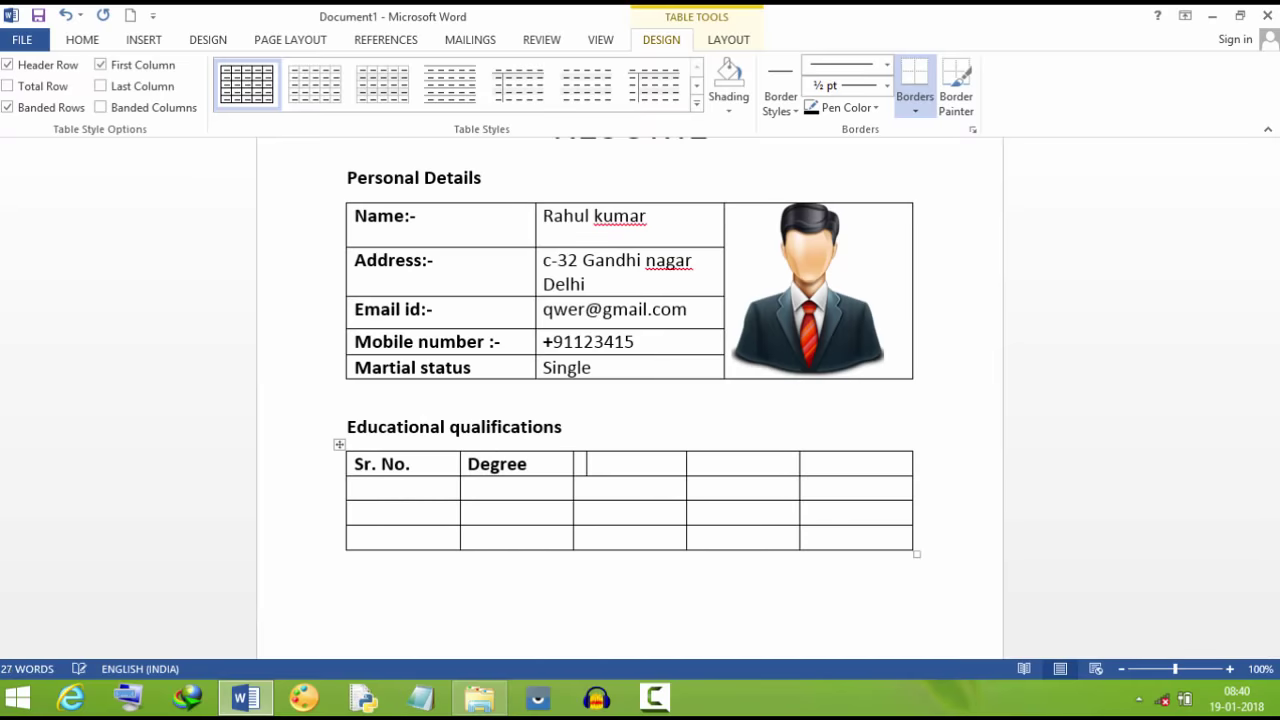
type("Yea")
type("r")
left_click(708, 470)
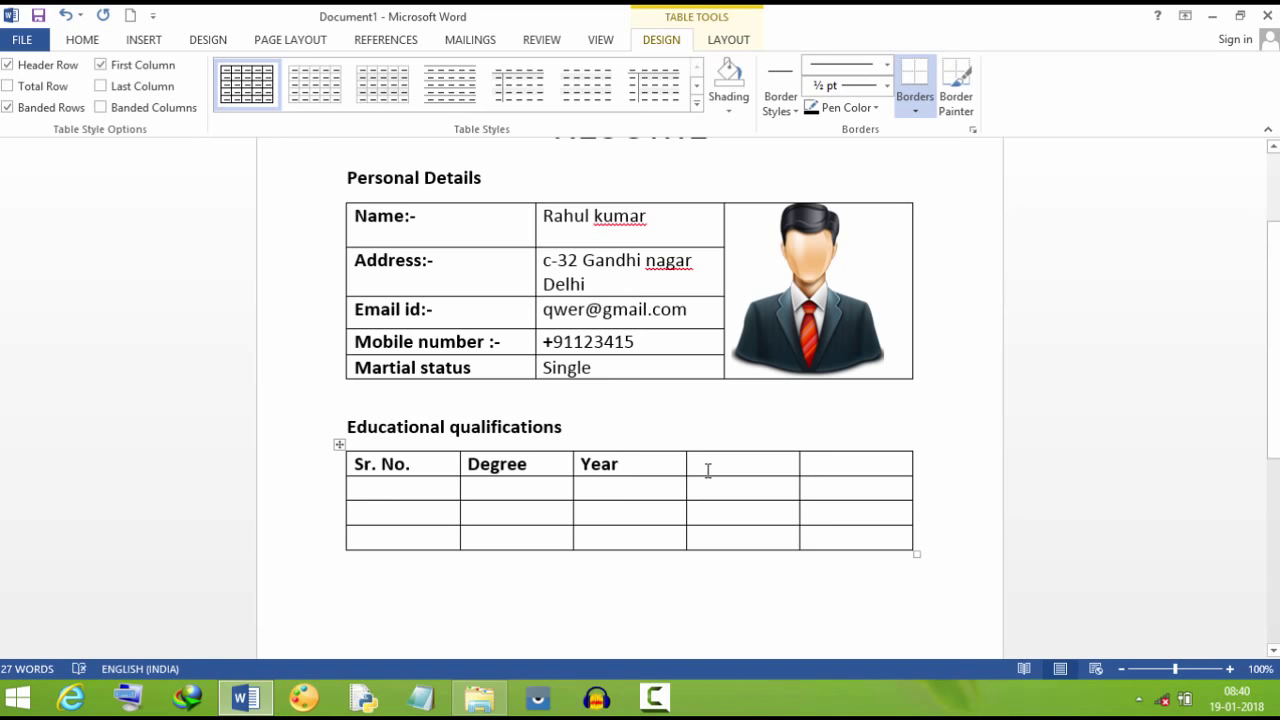
type("Bo")
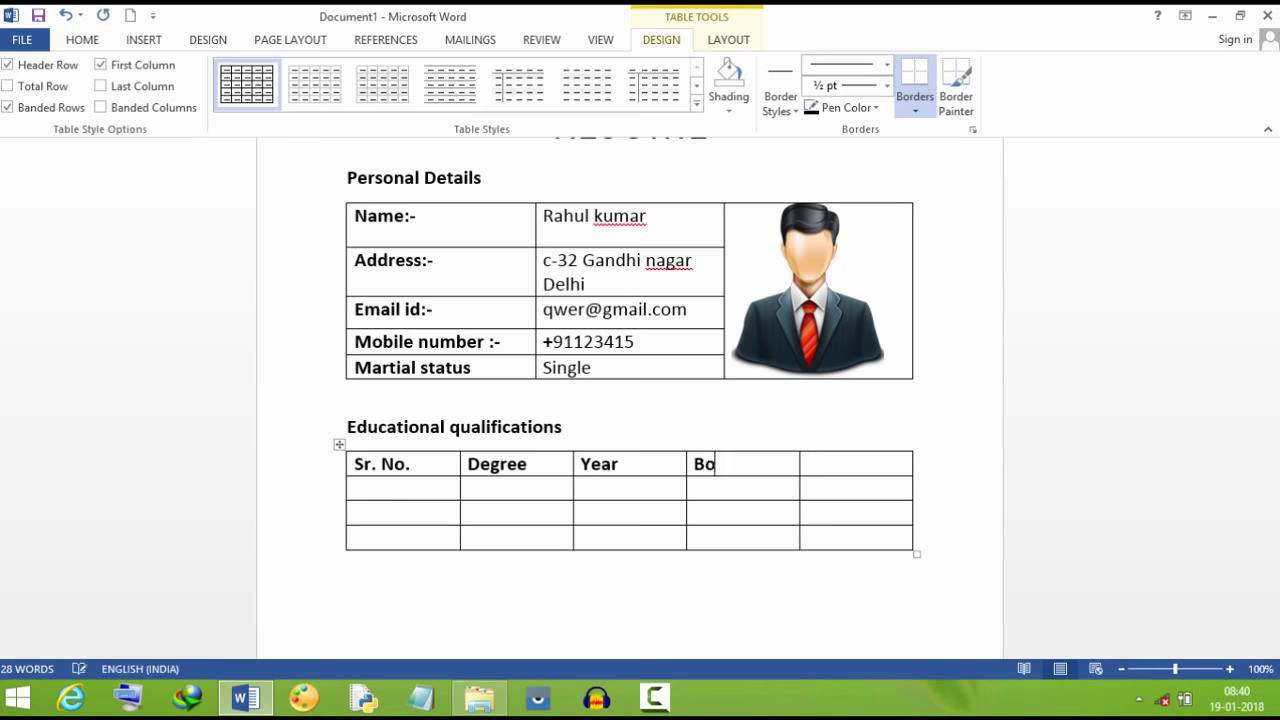
type("ard")
left_click(838, 468)
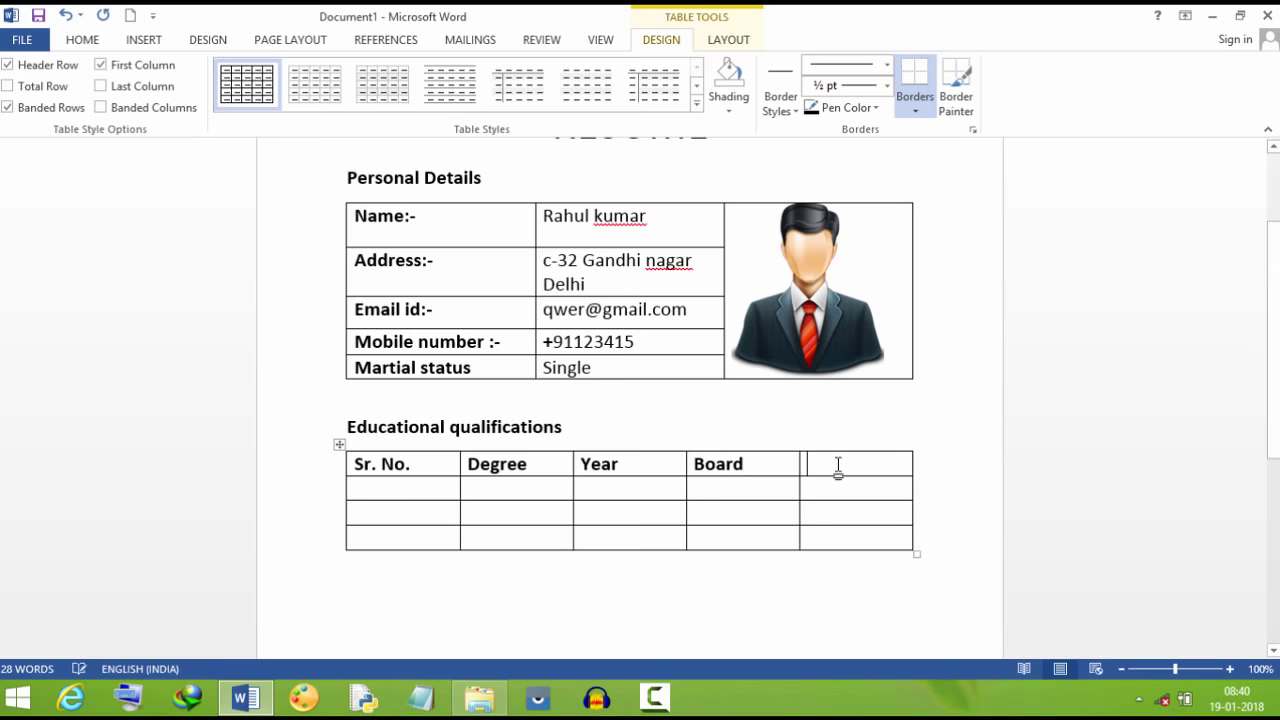
type("Per")
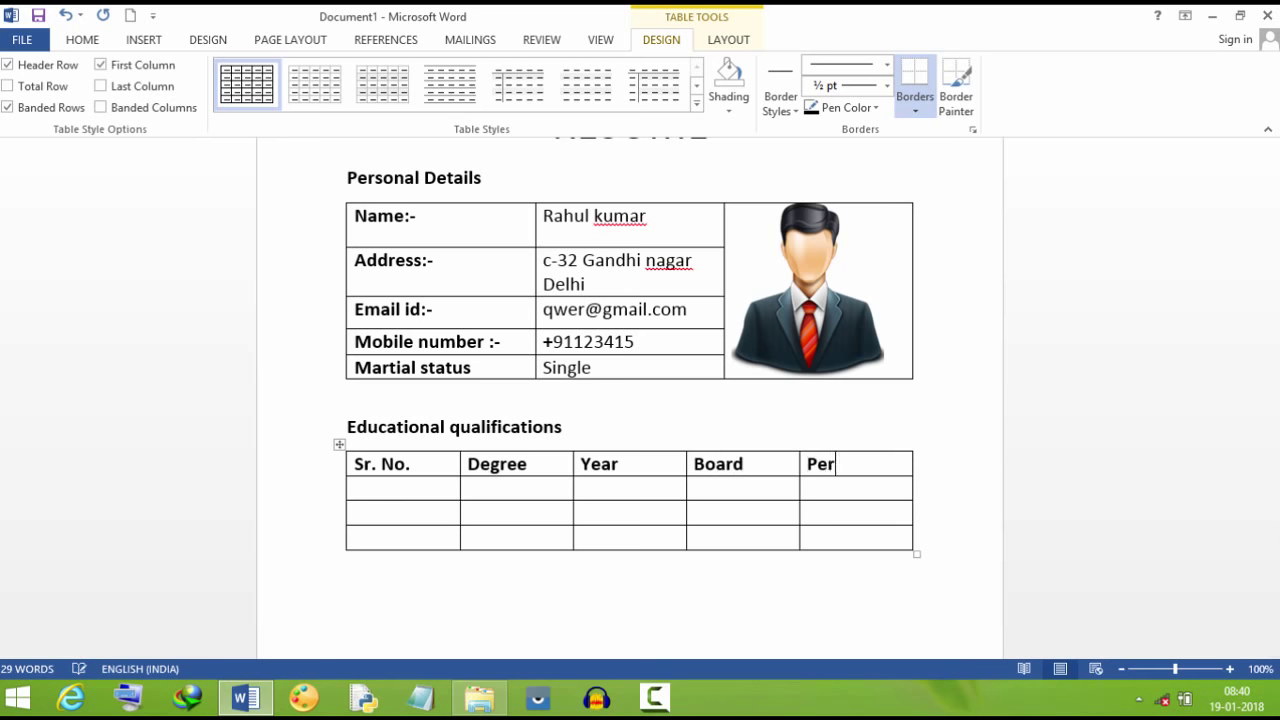
type("centage")
left_click(1106, 397)
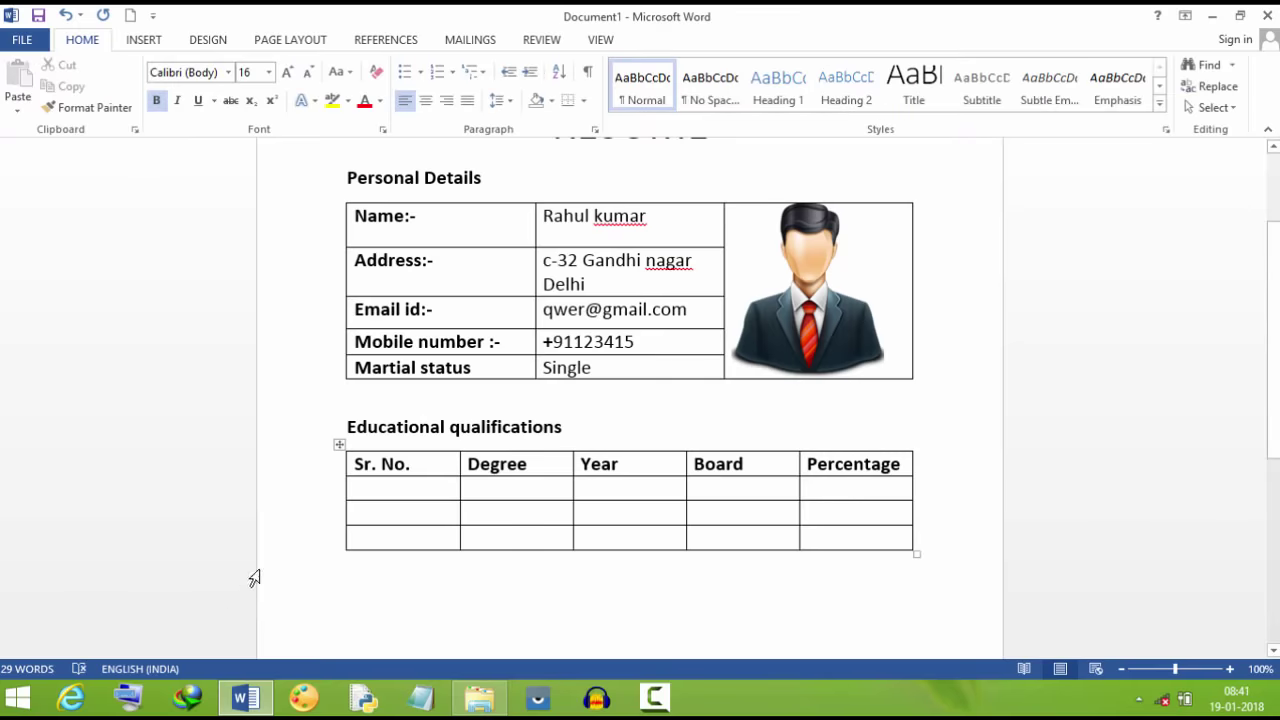
Step: Number the three data rows 1, 2 and 3 under Sr. No
left_click(406, 495)
type("1")
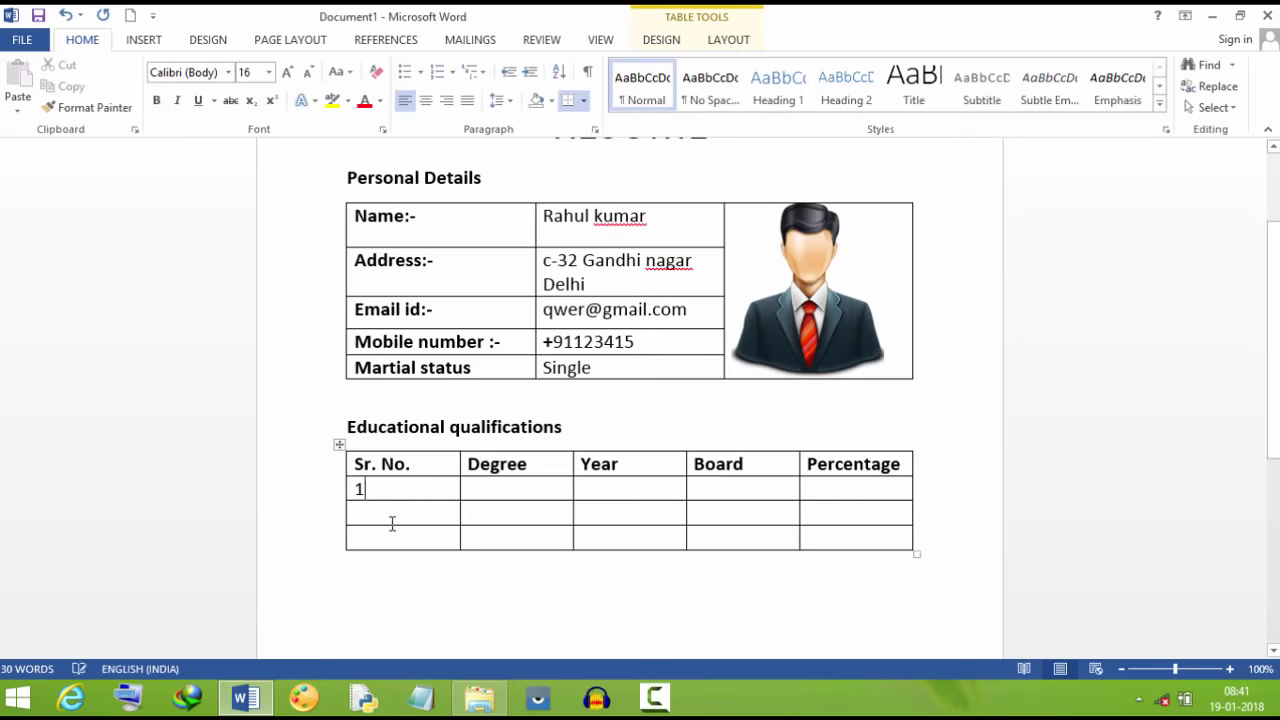
left_click(389, 526)
type("2")
left_click(379, 541)
type("3")
Step: Enter degrees 10th, 12th and B.A, and year 2012 in the first row
left_click(526, 490)
type("10")
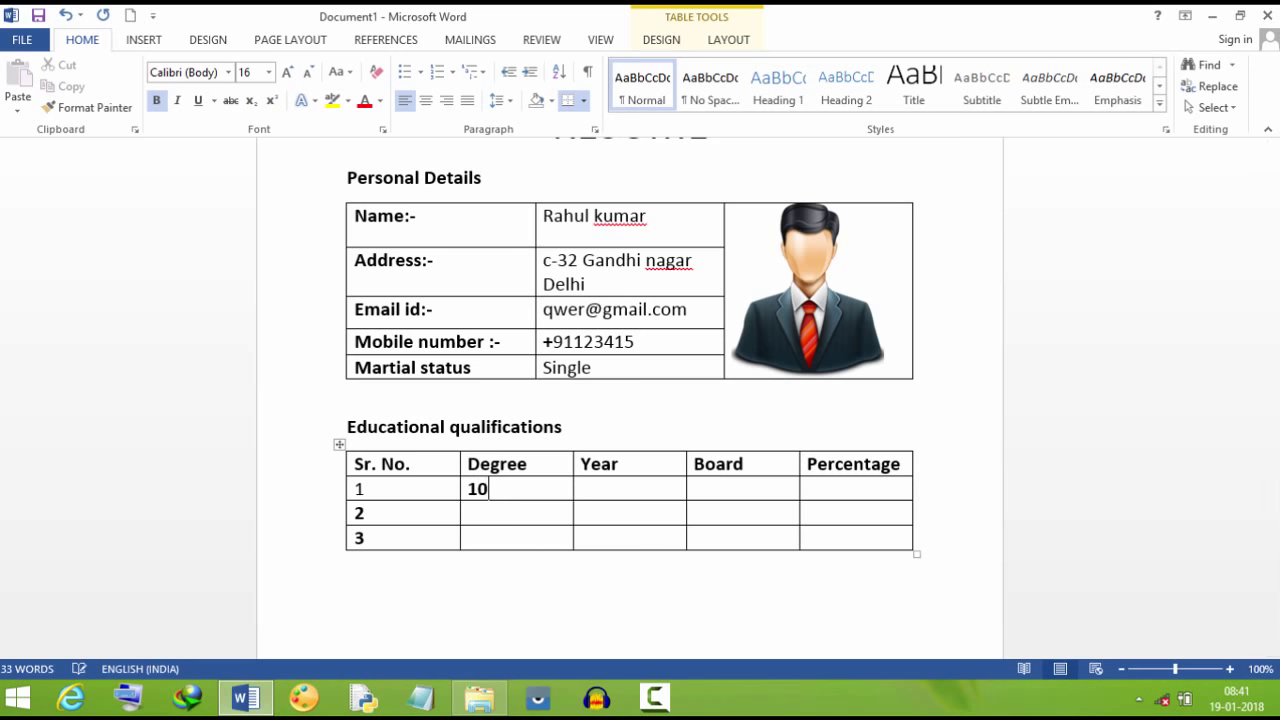
type("th")
left_click(501, 513)
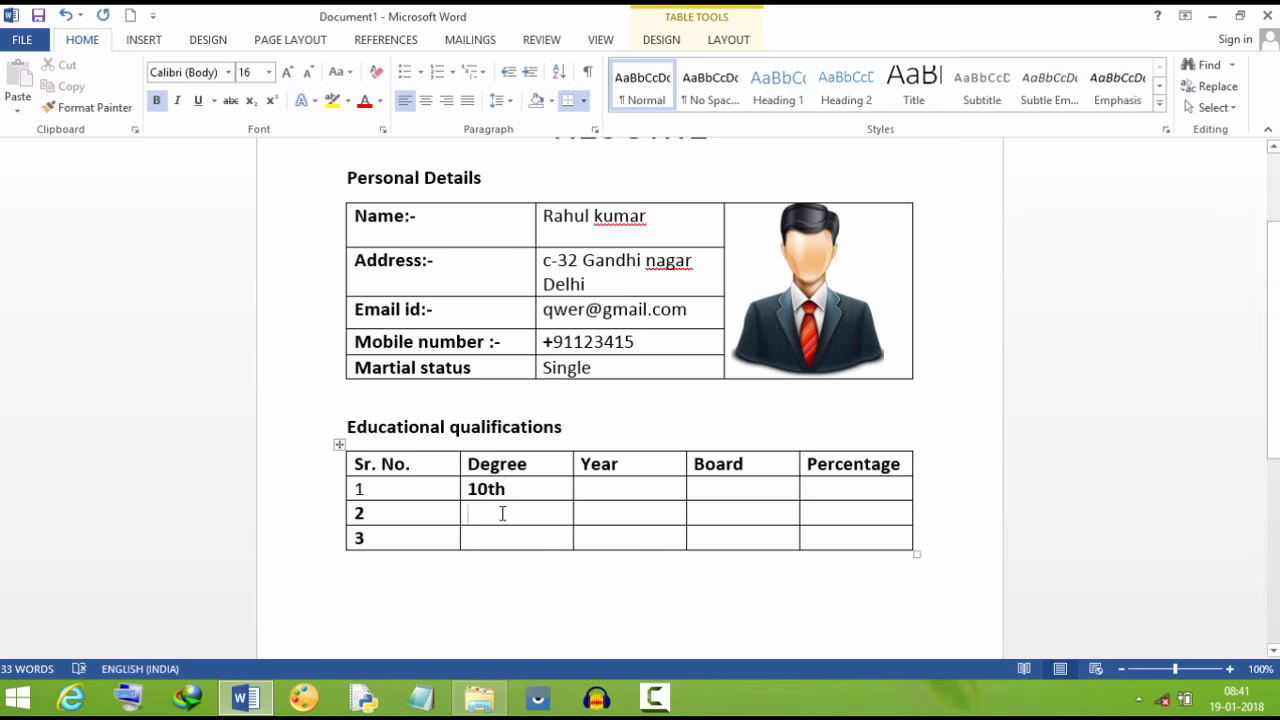
type("12t")
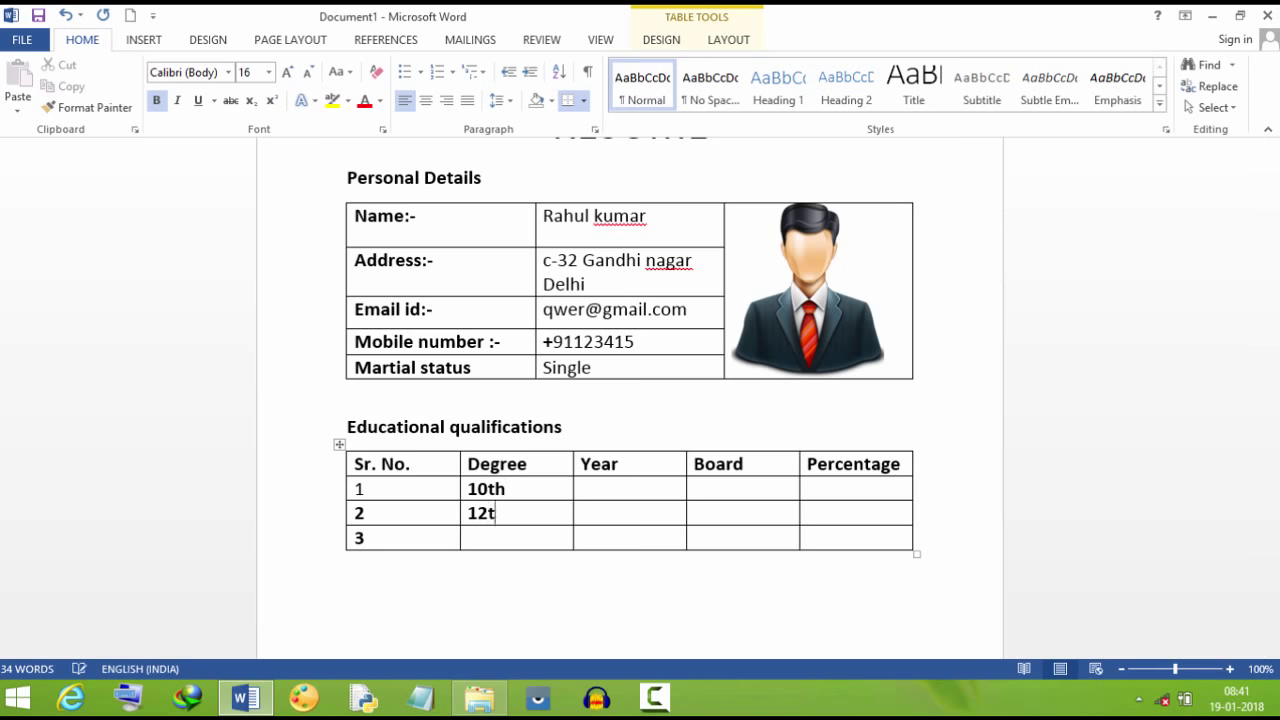
type("h")
left_click(491, 530)
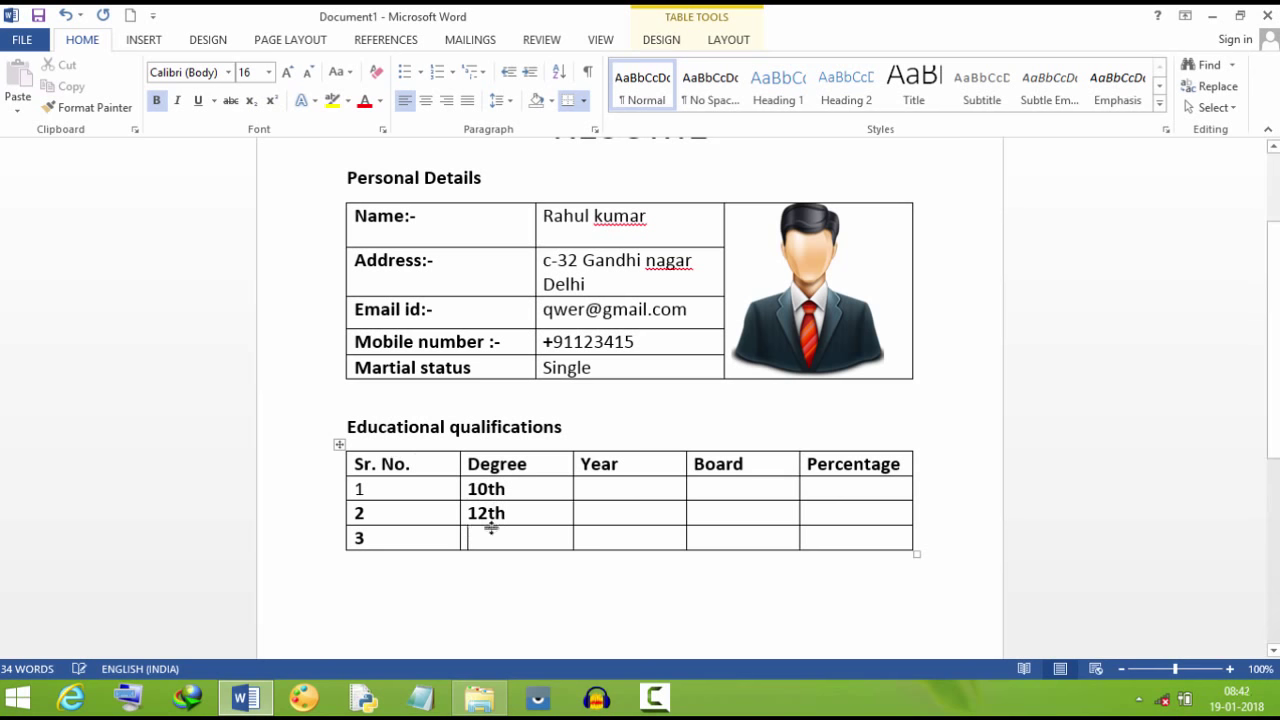
type("Degr")
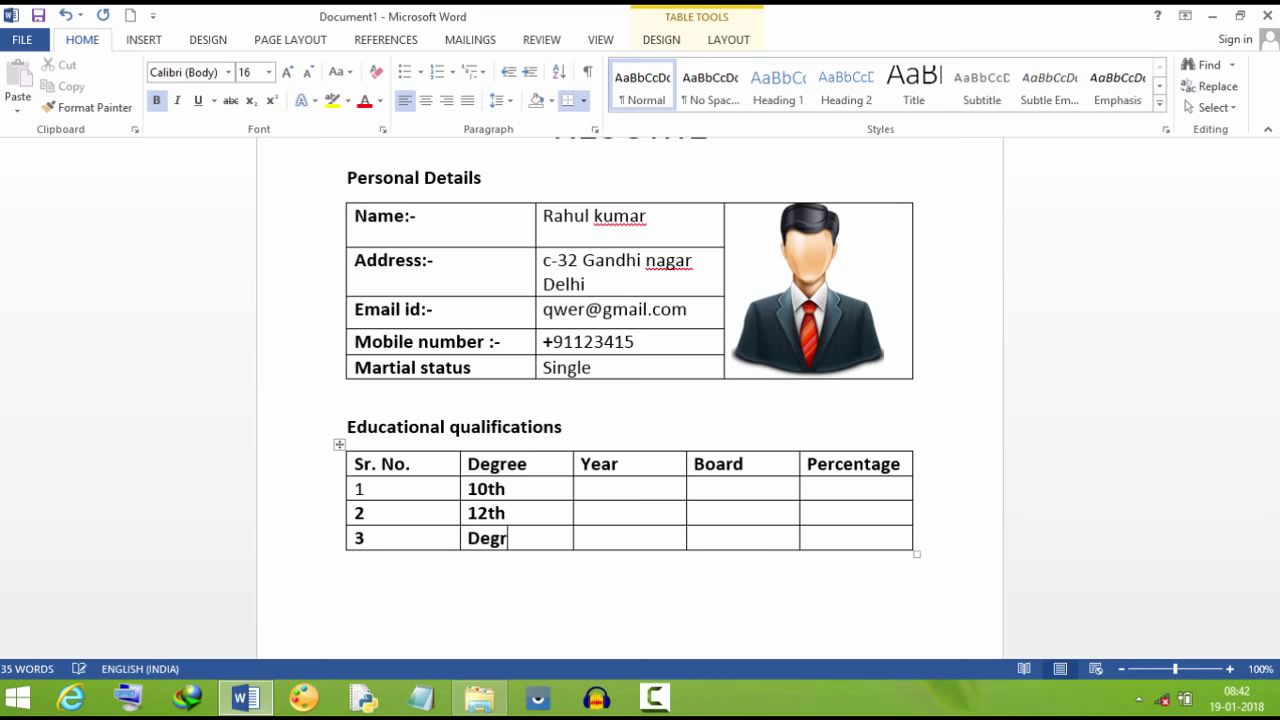
key("BackSpace")
key("BackSpace")
key("BackSpace")
key("BackSpace")
type("Boa")
key("BackSpace")
key("BackSpace")
type("B")
type(".A")
left_click(593, 486)
type("201")
type("2")
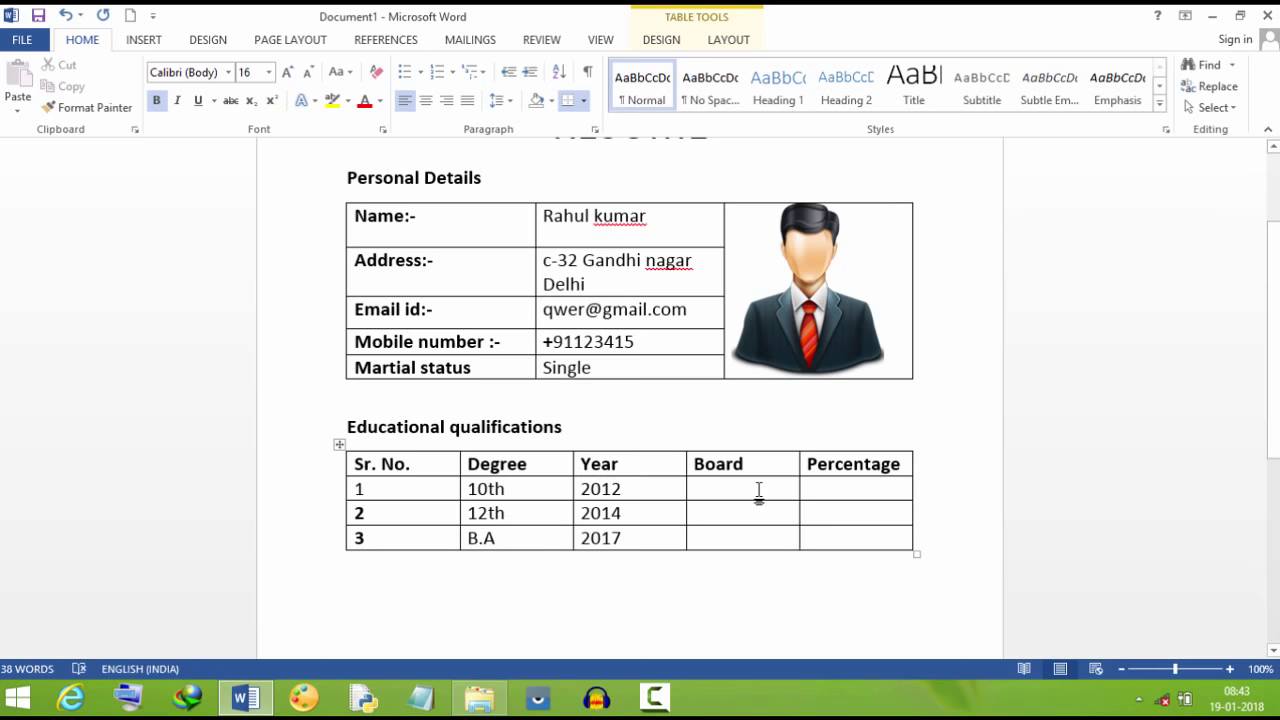
left_click(759, 492)
type("DE")
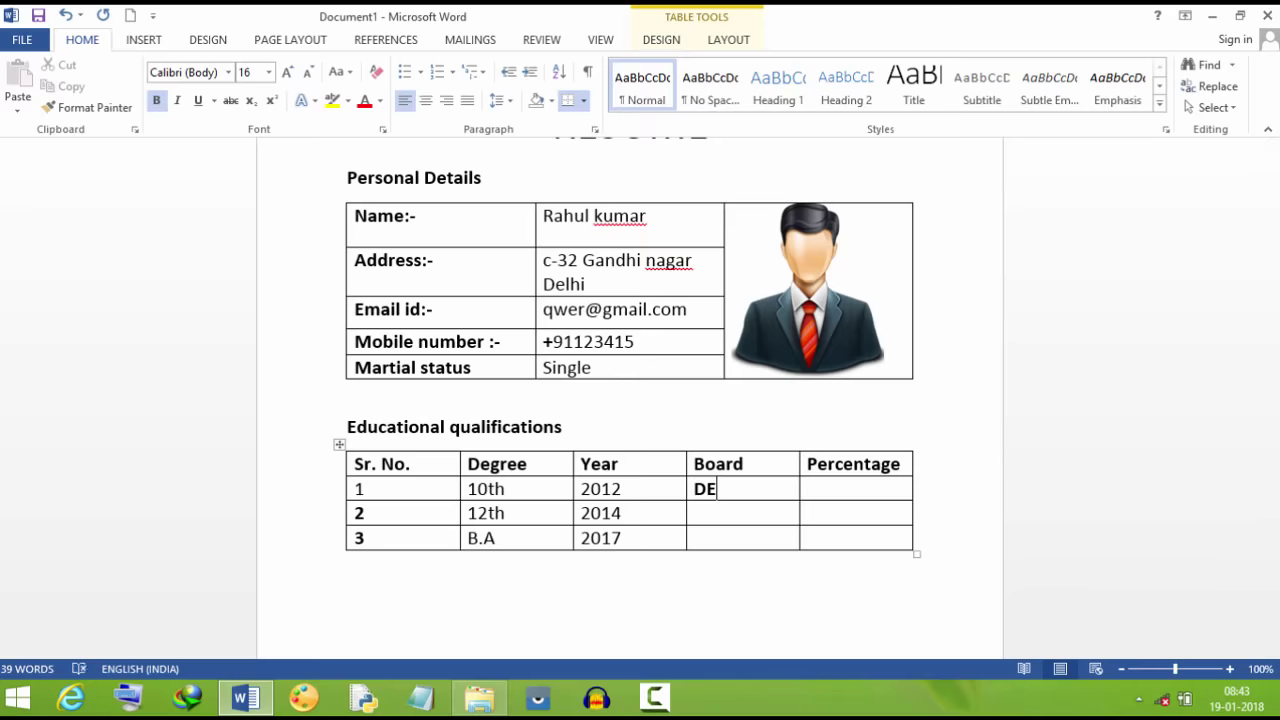
key("BackSpace")
key("BackSpace")
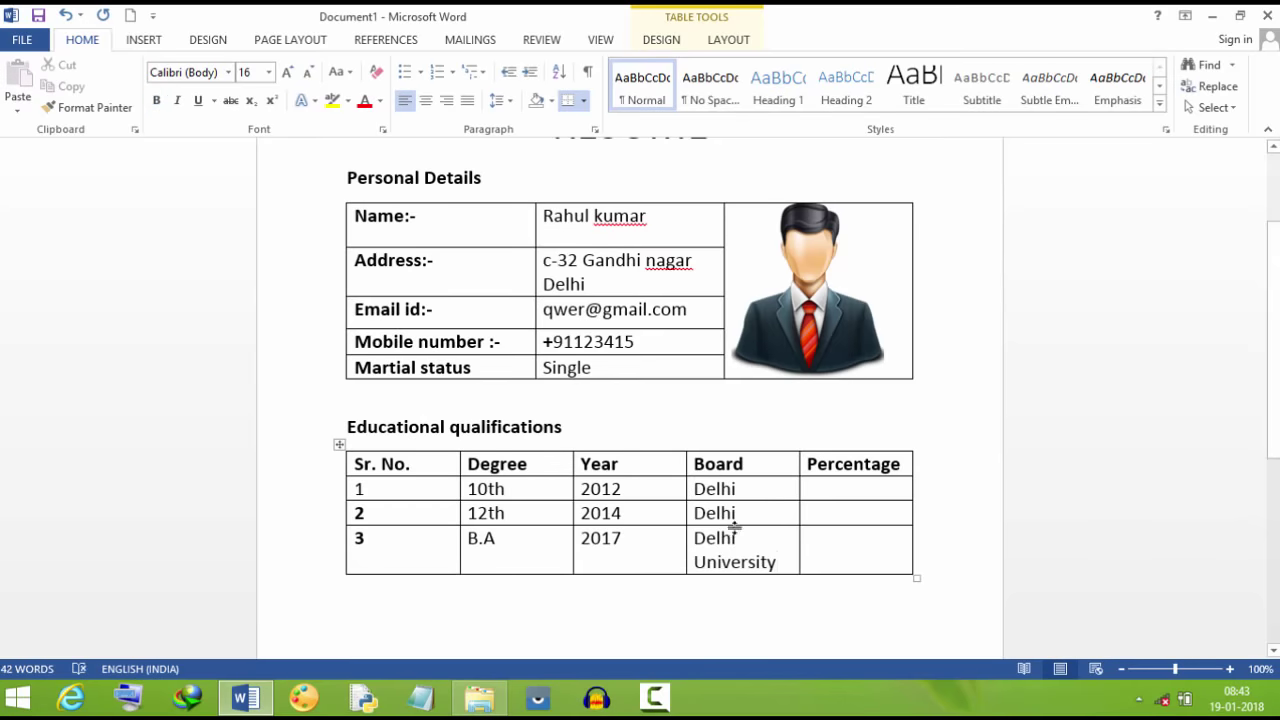
left_click(203, 513)
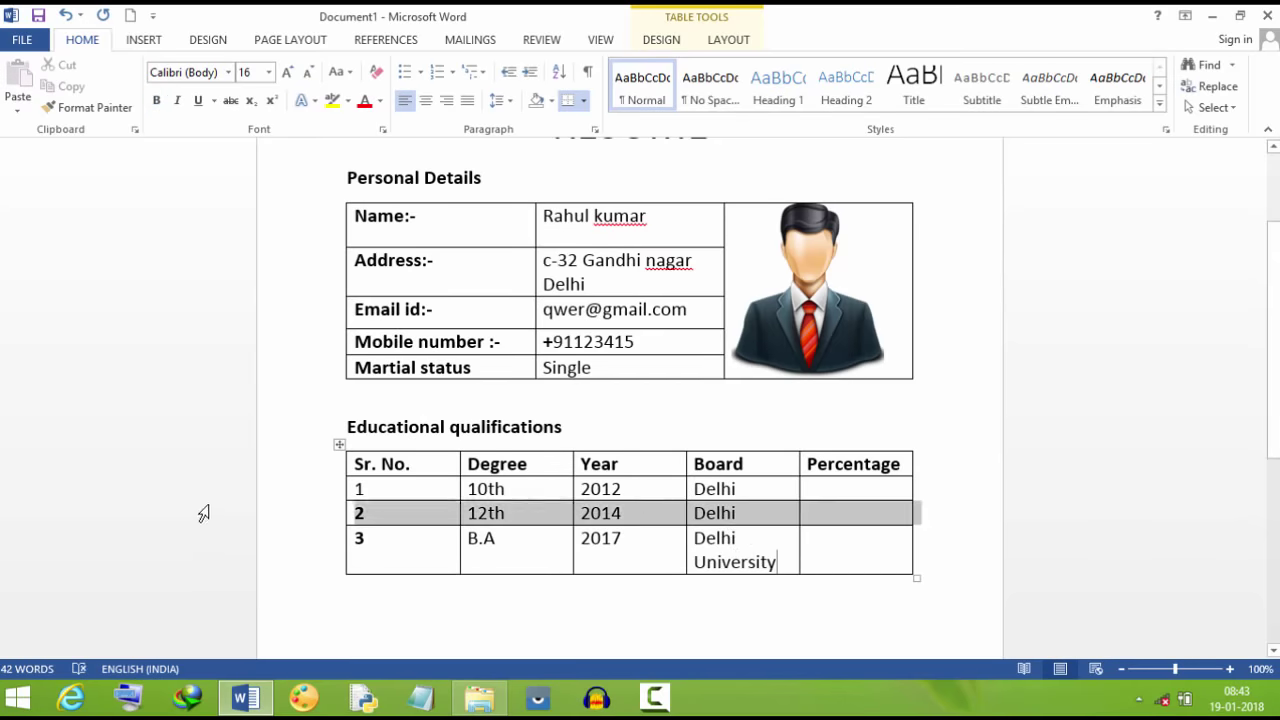
left_click(420, 590)
left_click(845, 488)
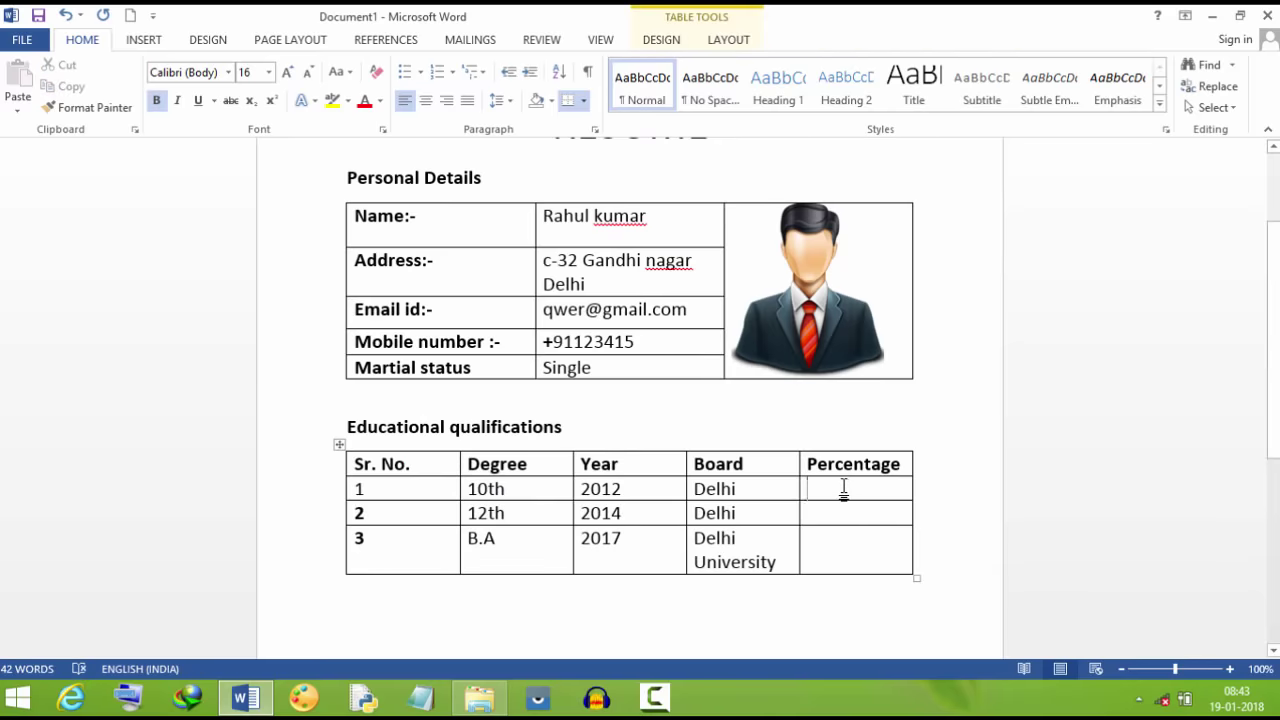
type("80")
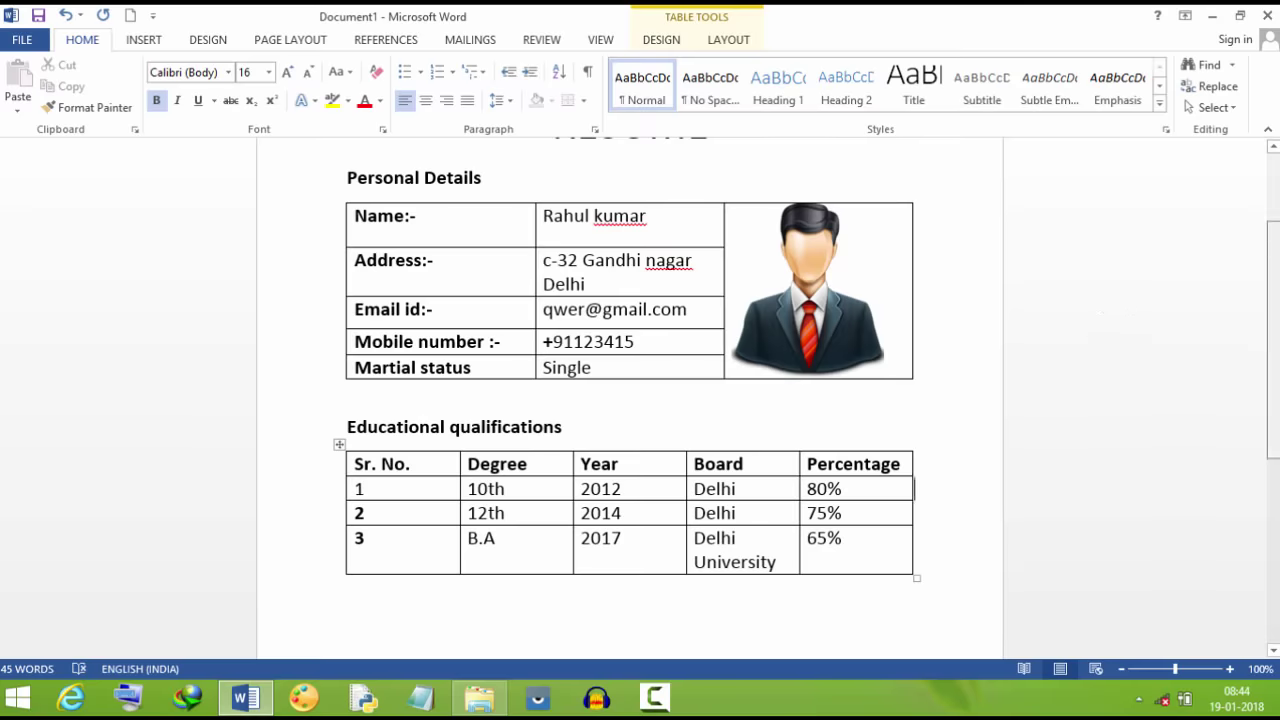
left_click_drag(1273, 340, 1277, 387)
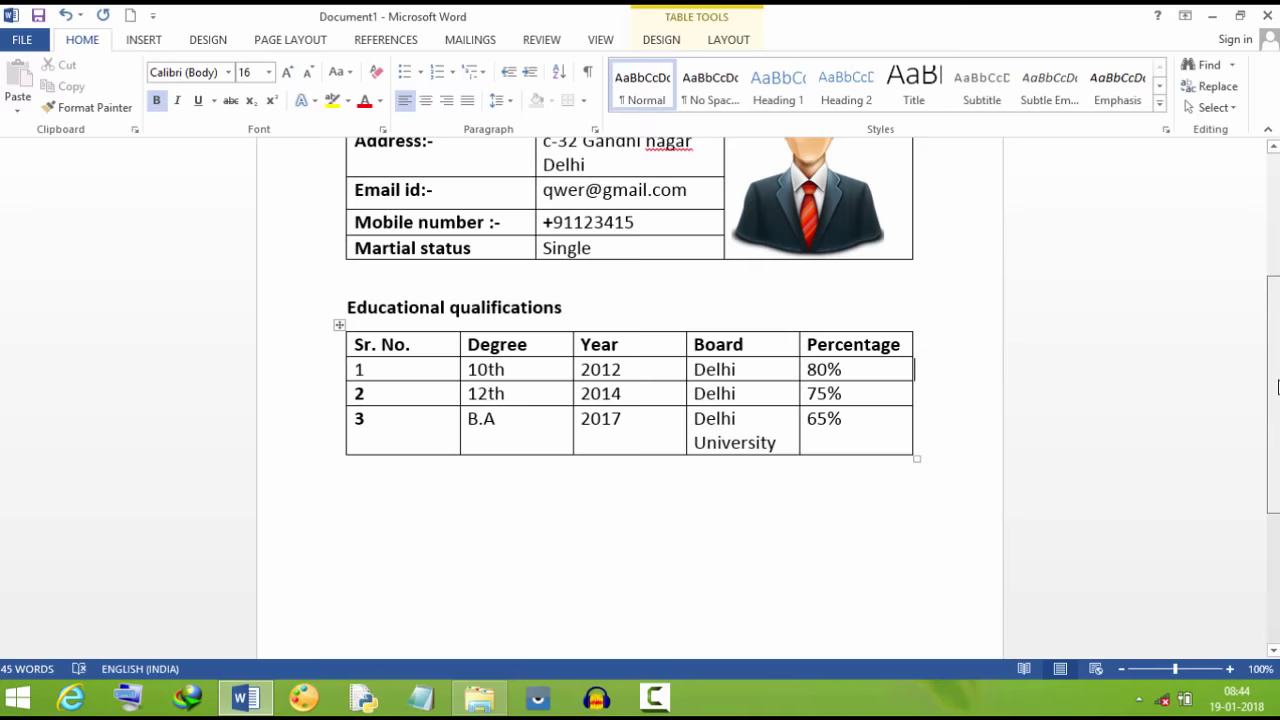
left_click_drag(1277, 387, 1275, 410)
Step: Type the Work Experience heading followed by the line 'Project: - NTPC'
left_click(428, 445)
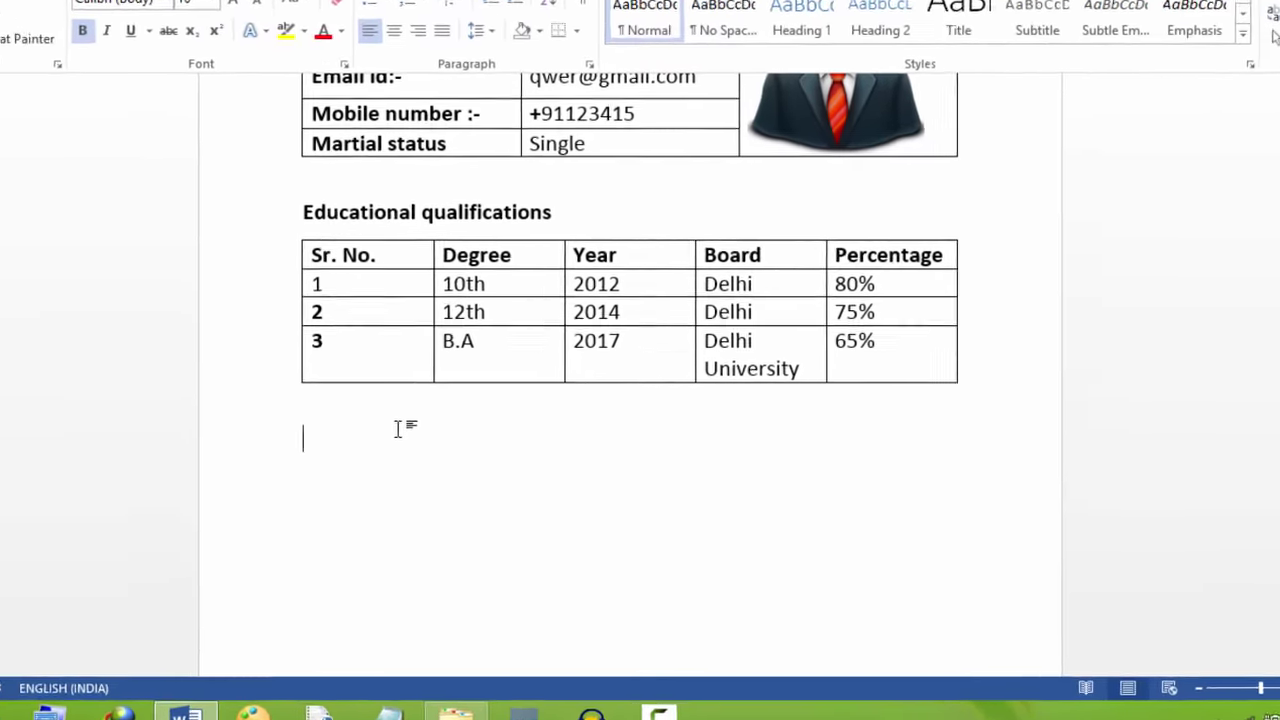
type("Work E")
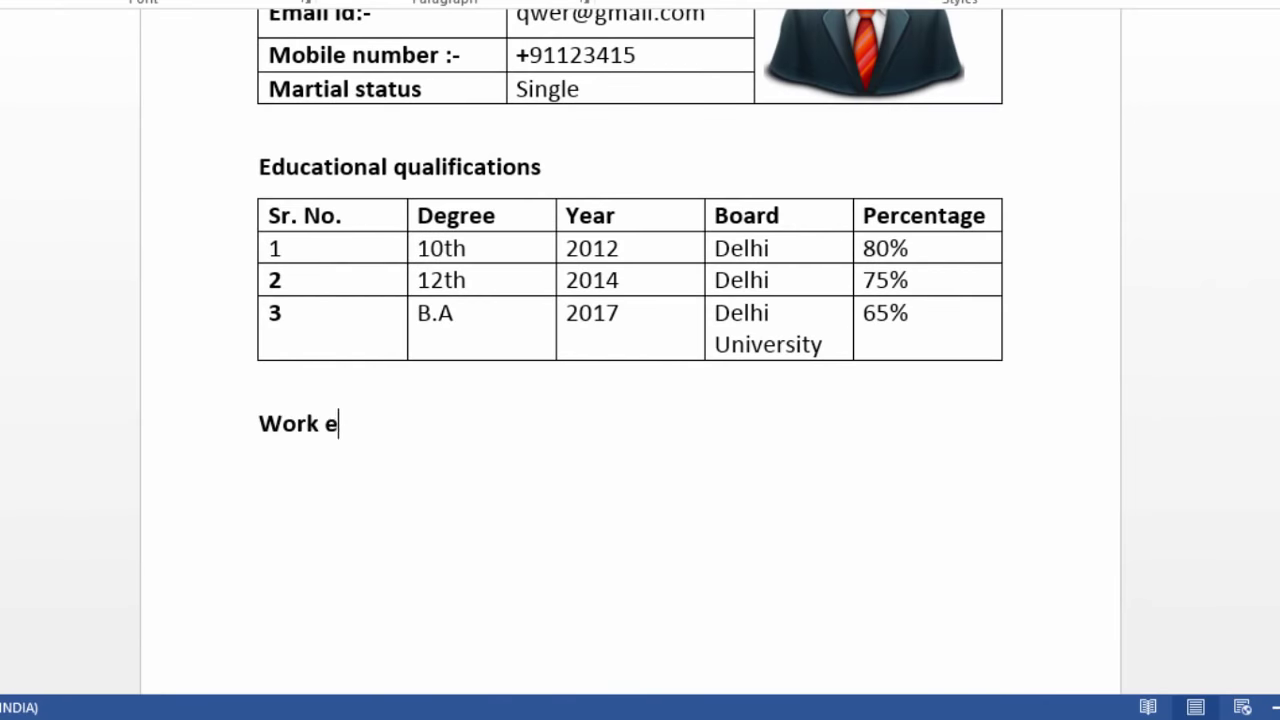
type("xperience")
key("Return")
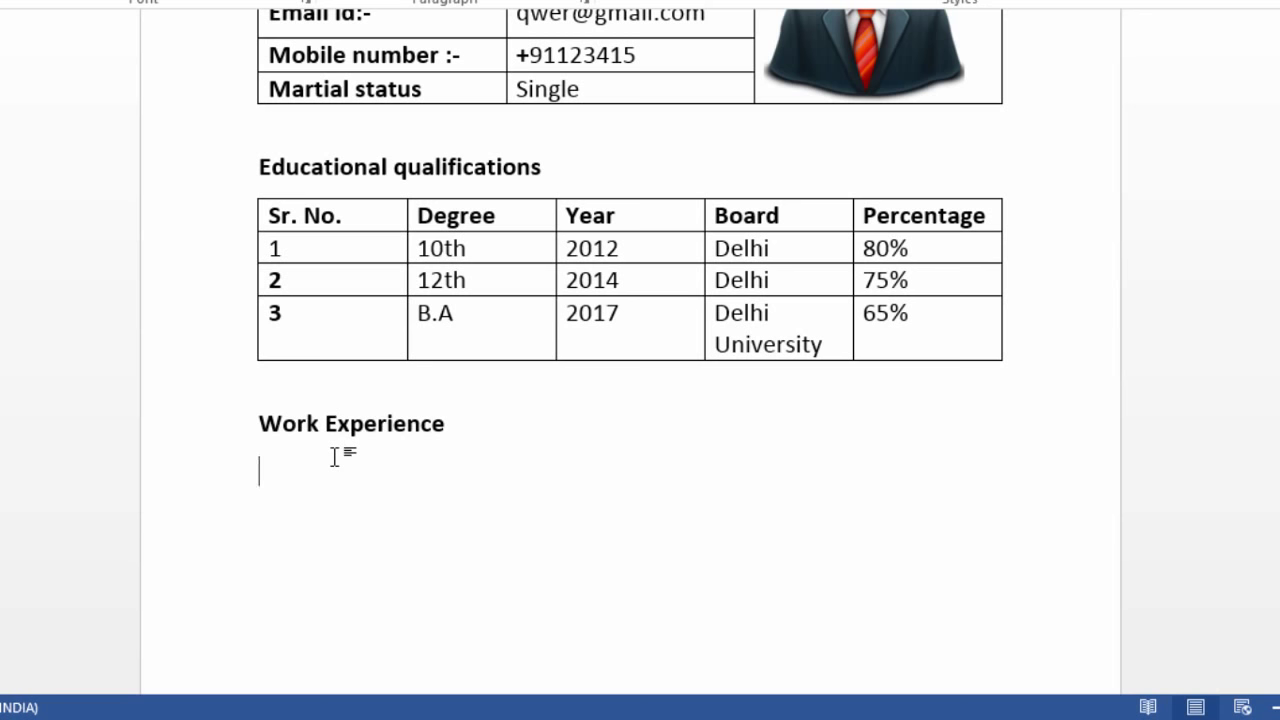
type("p")
key("BackSpace")
type("Project: - NTPC")
key("Return")
Step: Add lines 'Team Members: - 10', 'Tittle: - Junior Engineer' and 'Duration: - 1 year'
type("Tecam")
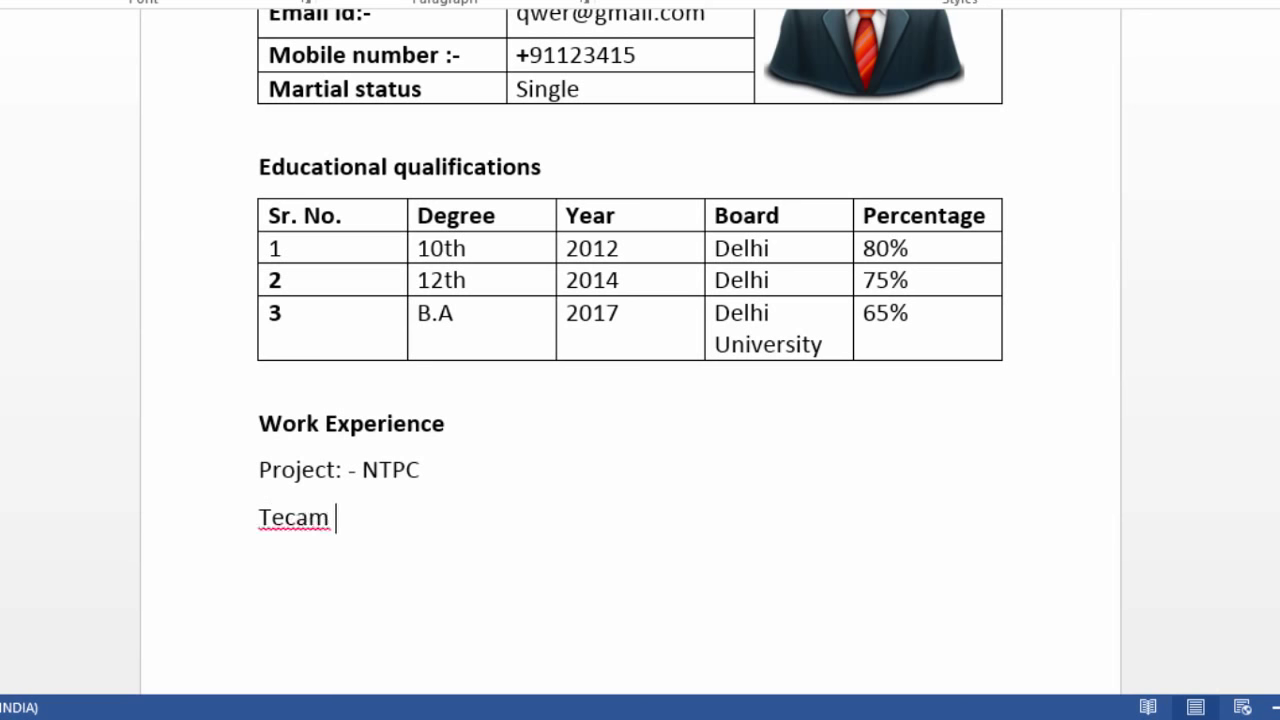
key("BackSpace")
key("BackSpace")
key("BackSpace")
key("BackSpace")
type("a")
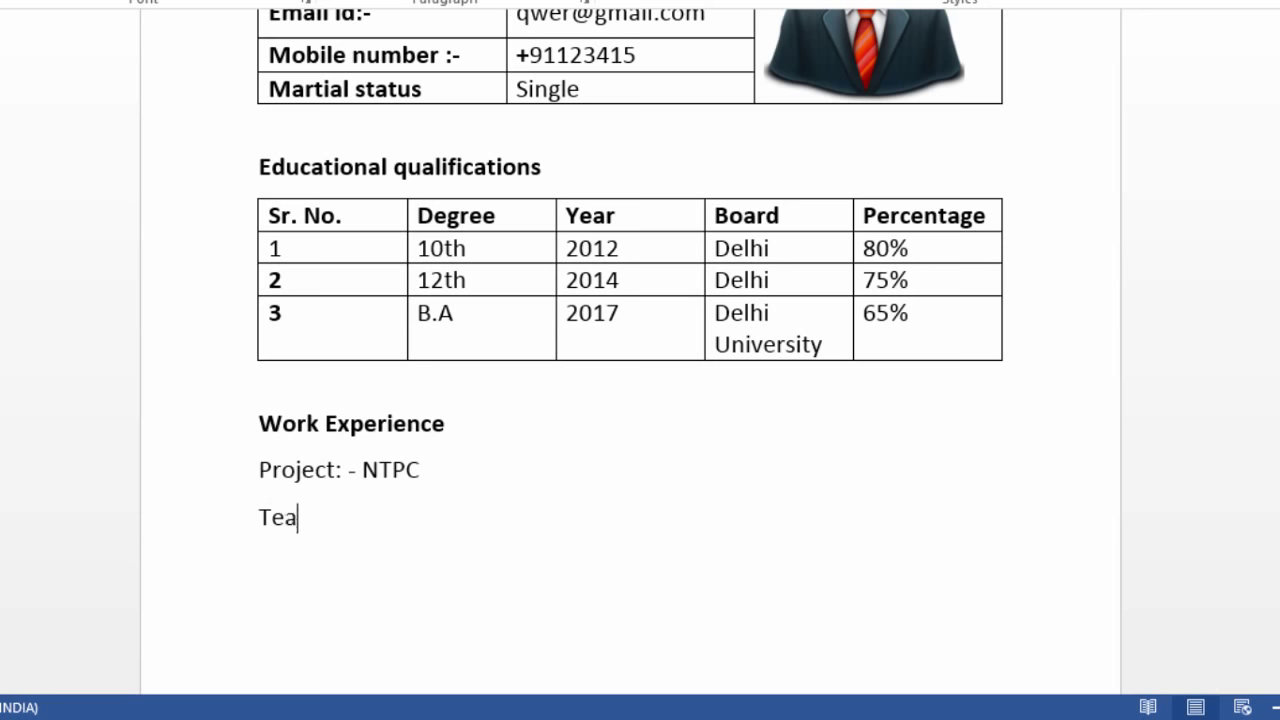
type("m Members: - 10")
key("Return")
type("Tittle")
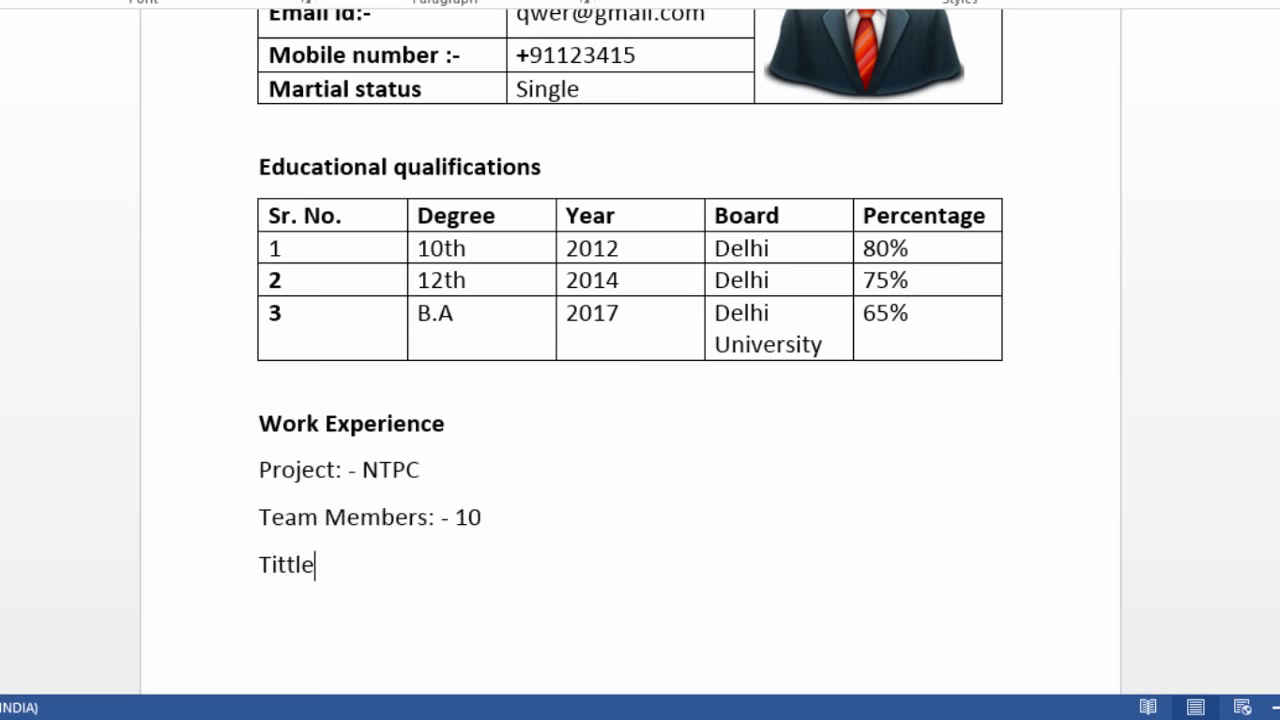
type(": - Junior Engineer")
key("Return")
type("D")
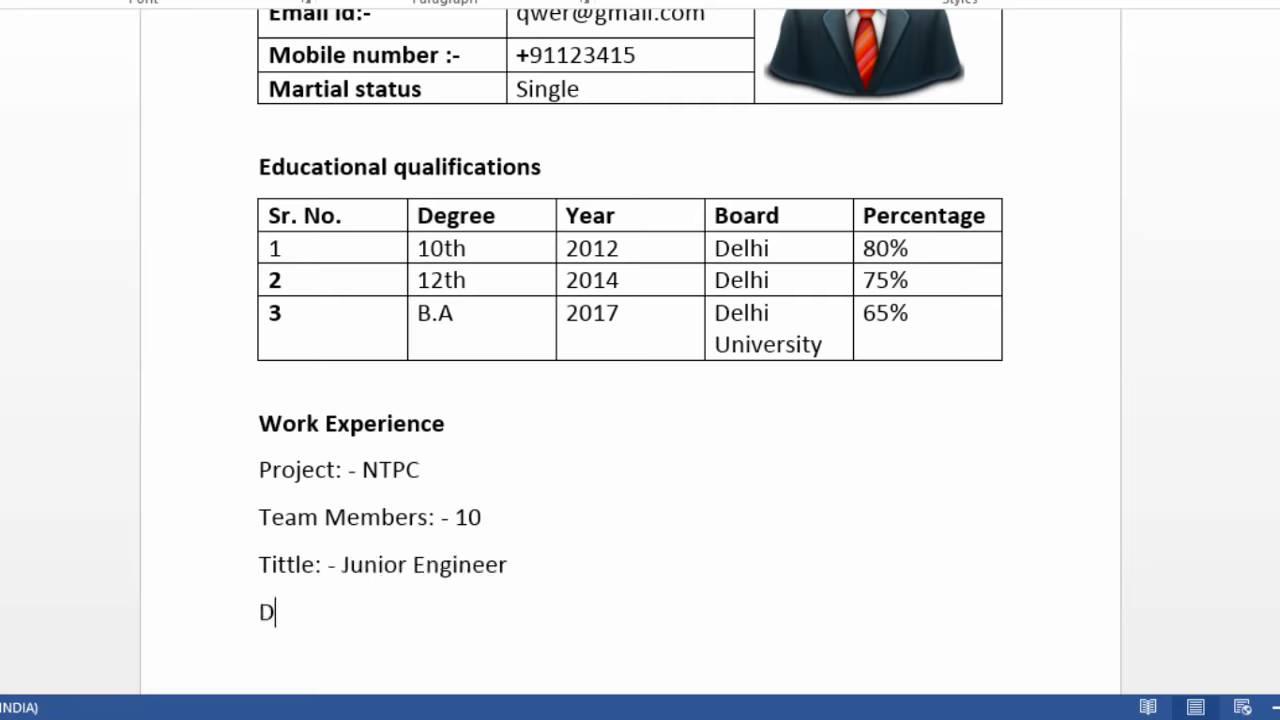
type("urato")
key("BackSpace")
type("ion: - 1 year")
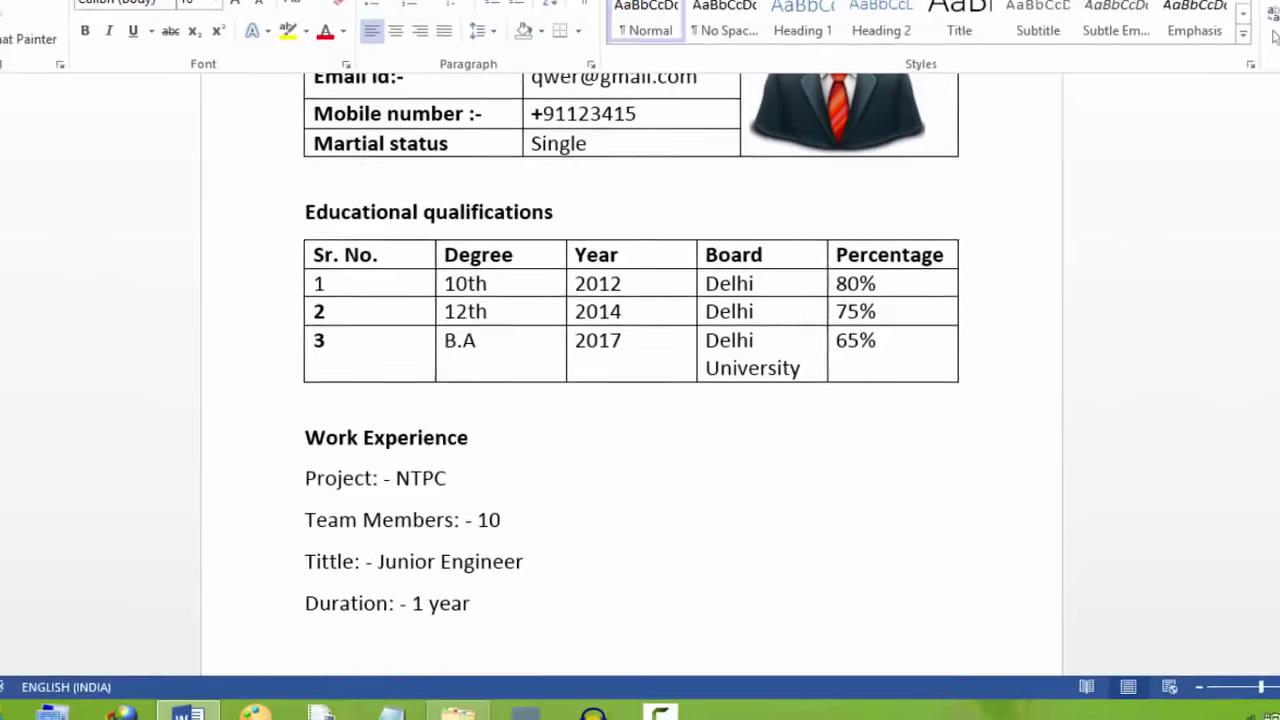
scroll(640, 400, "down", 1)
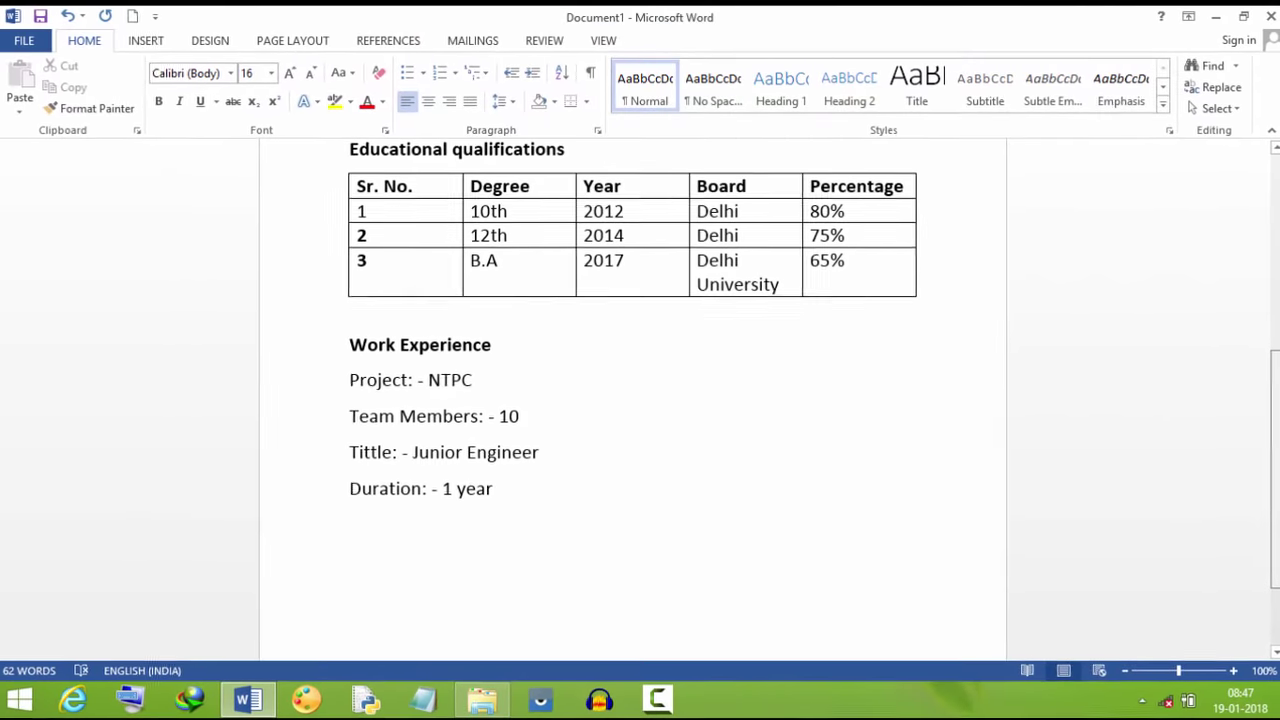
scroll(632, 300, "down", 1)
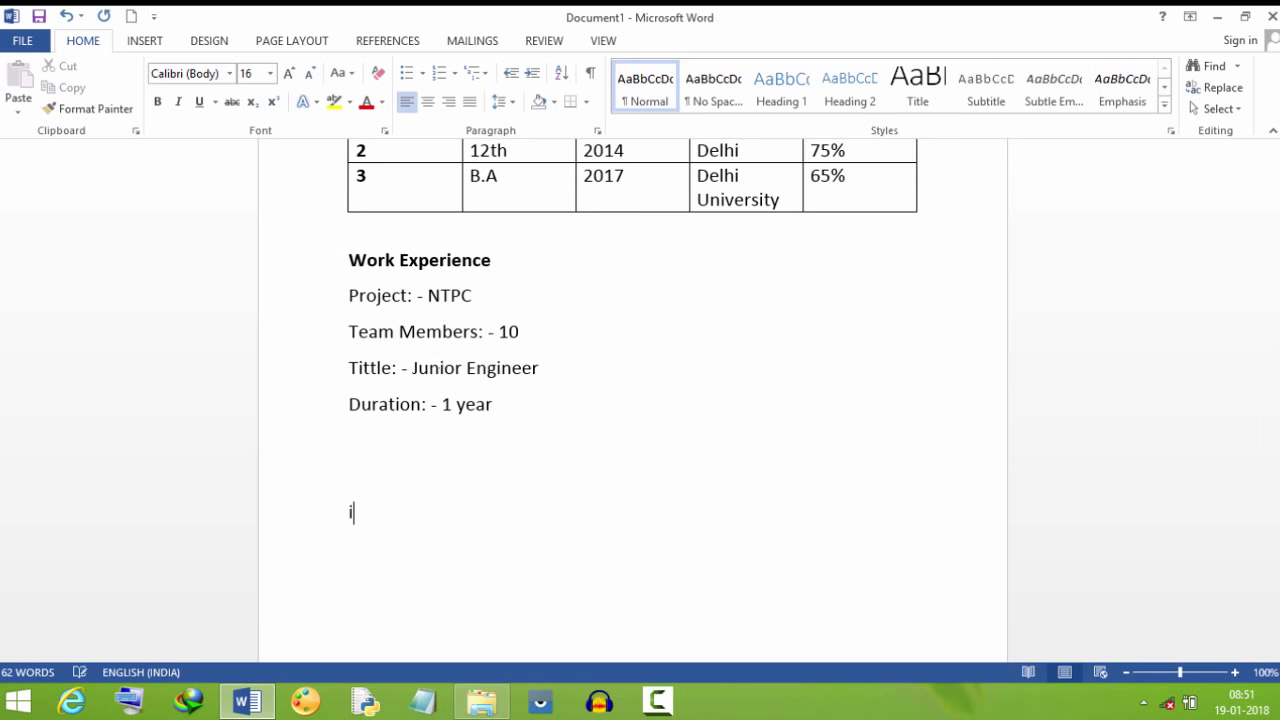
Step: Type the declaration 'I hereby declare that the information provided above is true…' and 'Date :-'
type("I hereby ")
type("declare that the infor")
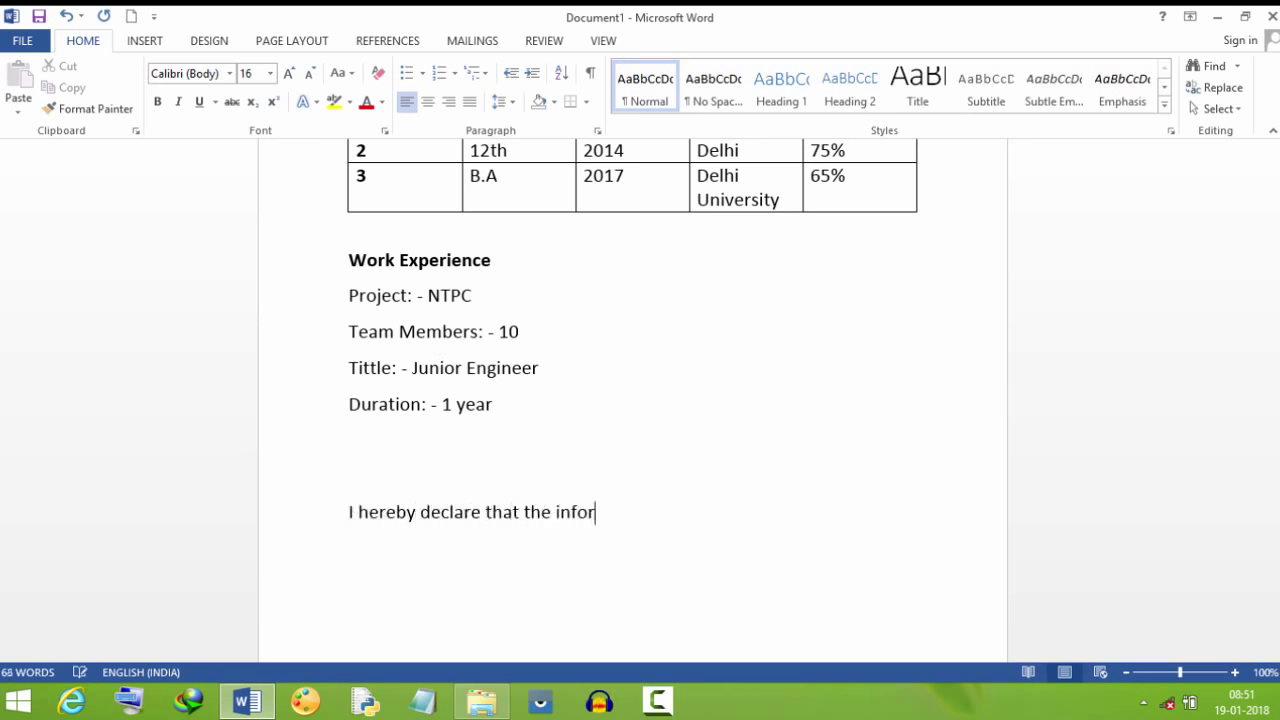
type("mation furni")
key("BackSpace")
key("BackSpace")
key("BackSpace")
type("provid")
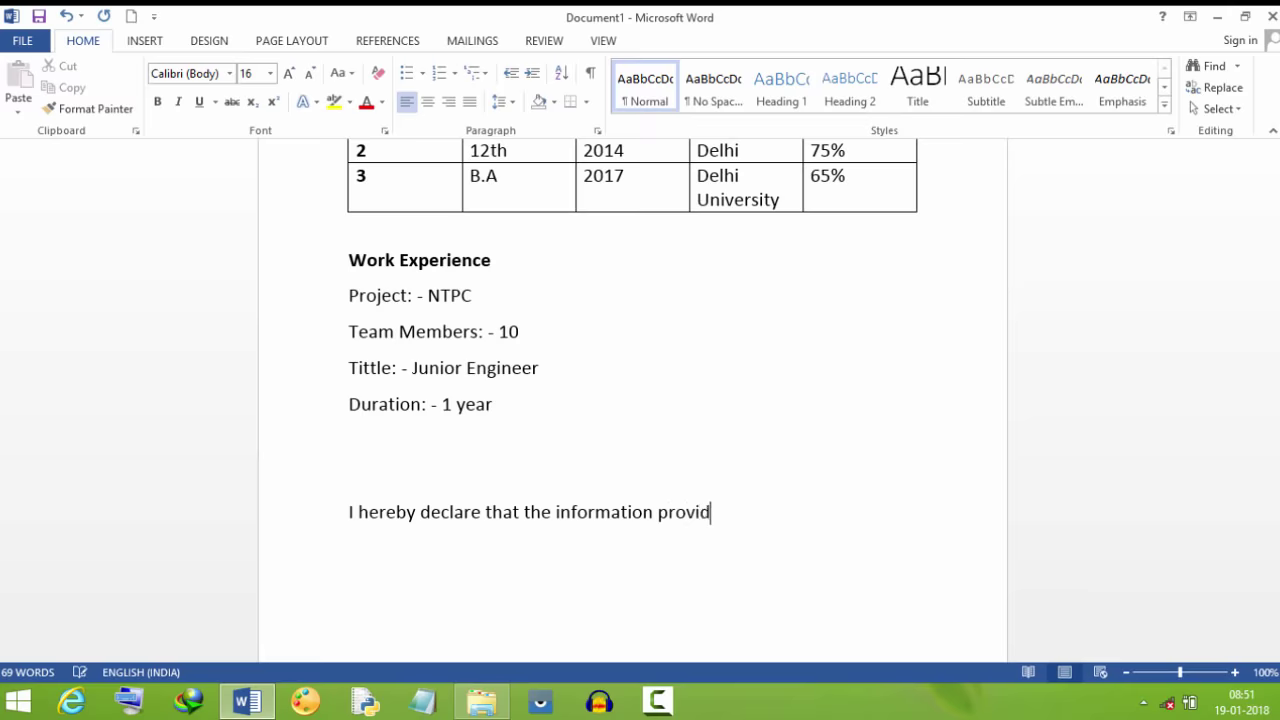
type("ed above is true o")
key("BackSpace")
key("BackSpace")
type("to t")
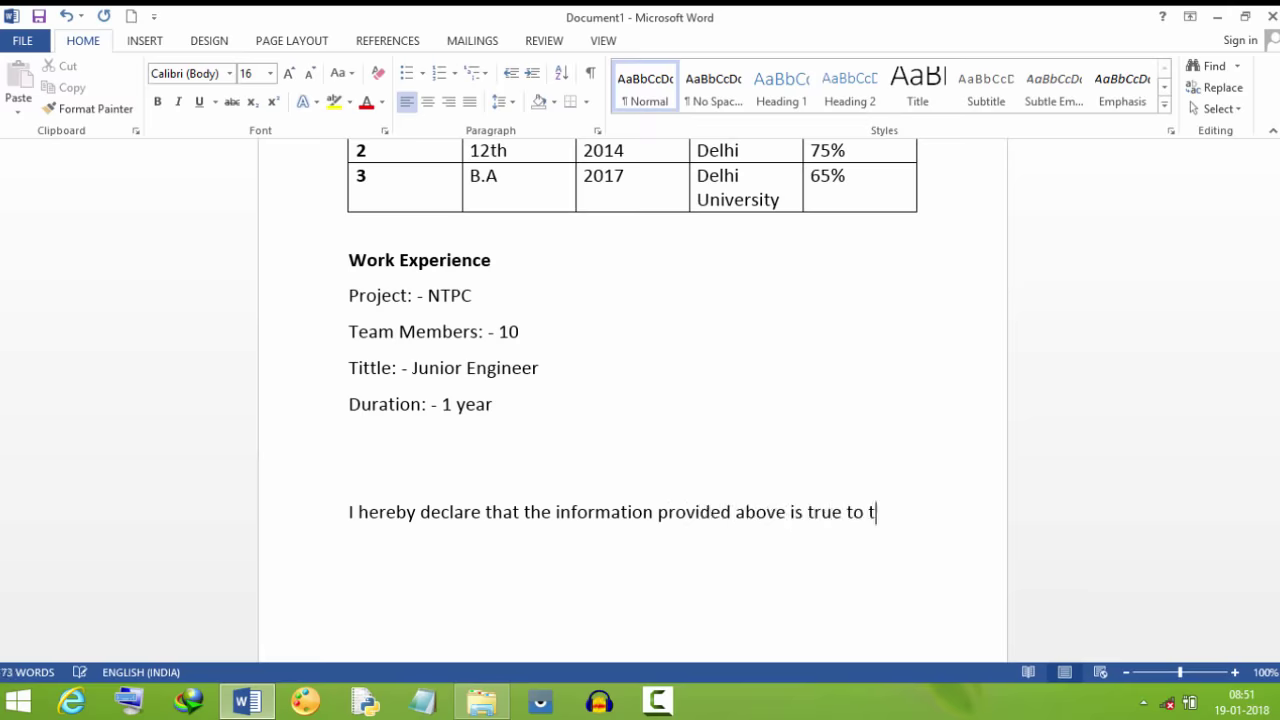
type("he best of my knowledge")
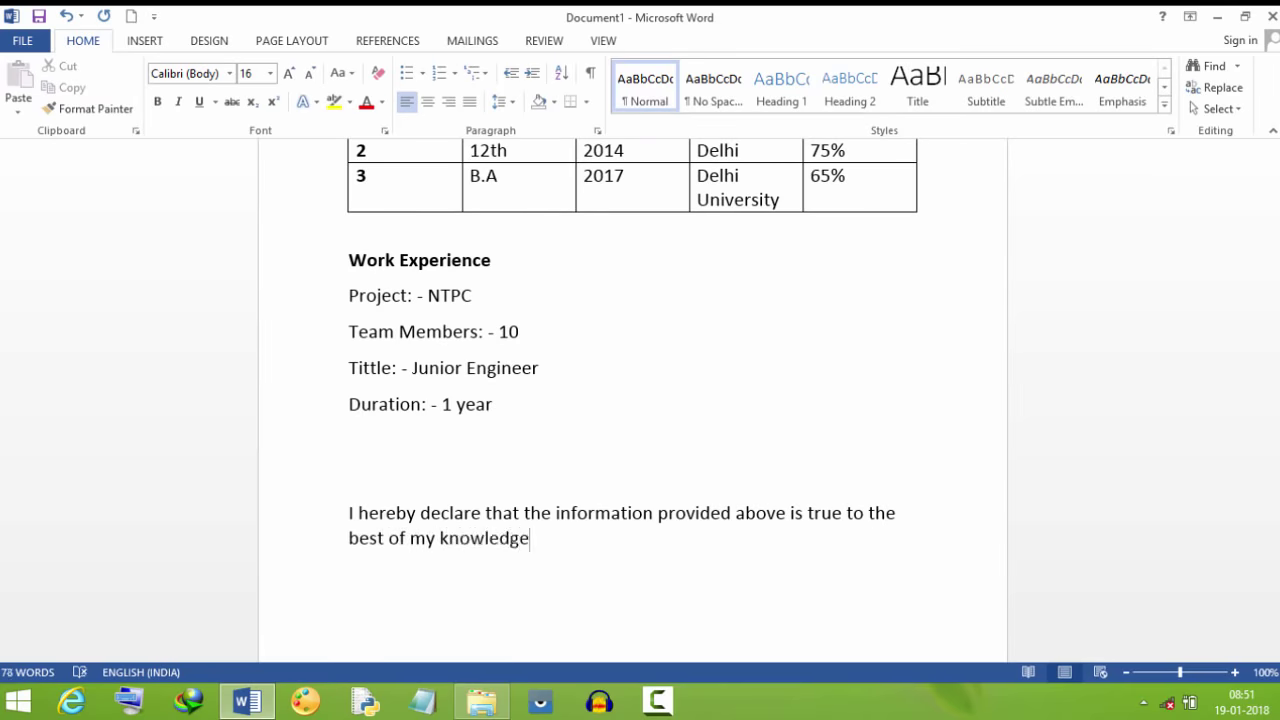
type(".  ")
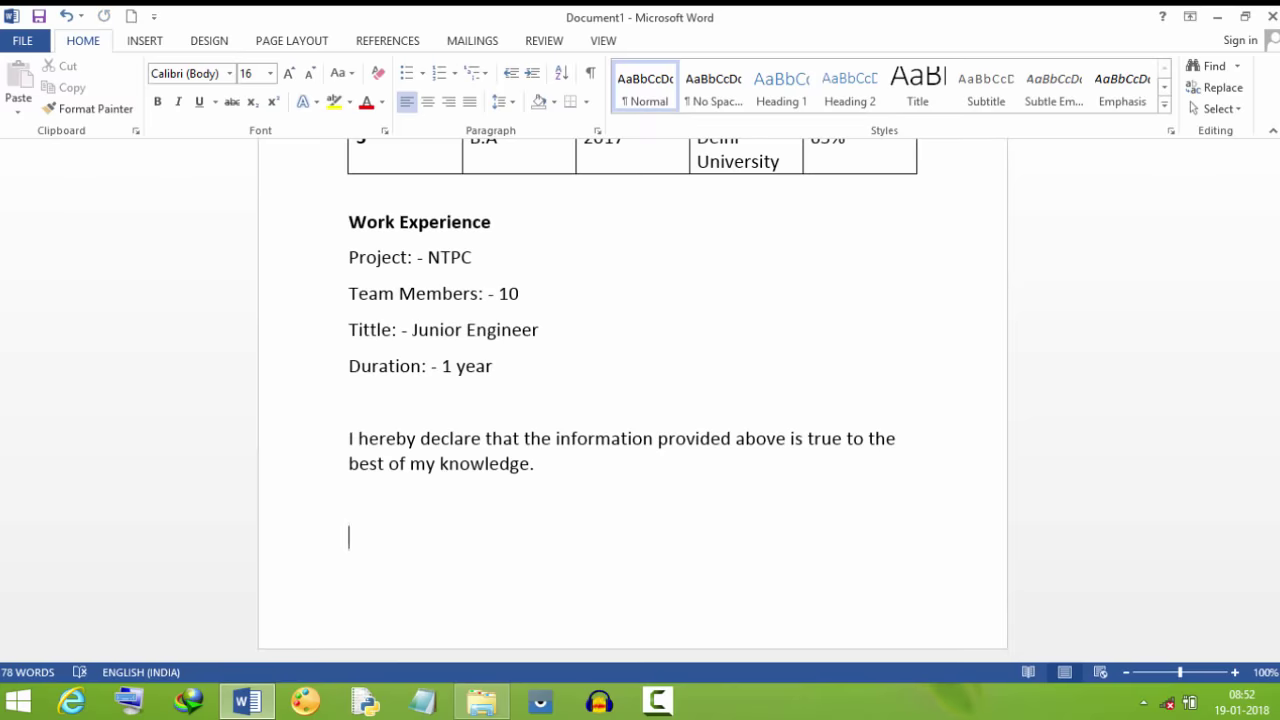
type("Date")
type(" :-")
Step: Add 'Singature' at the right end of the Date line, then scroll back to the top
double_click(810, 533)
type("s")
type("ing")
key("BackSpace")
key("BackSpace")
key("BackSpace")
key("BackSpace")
type("Sin")
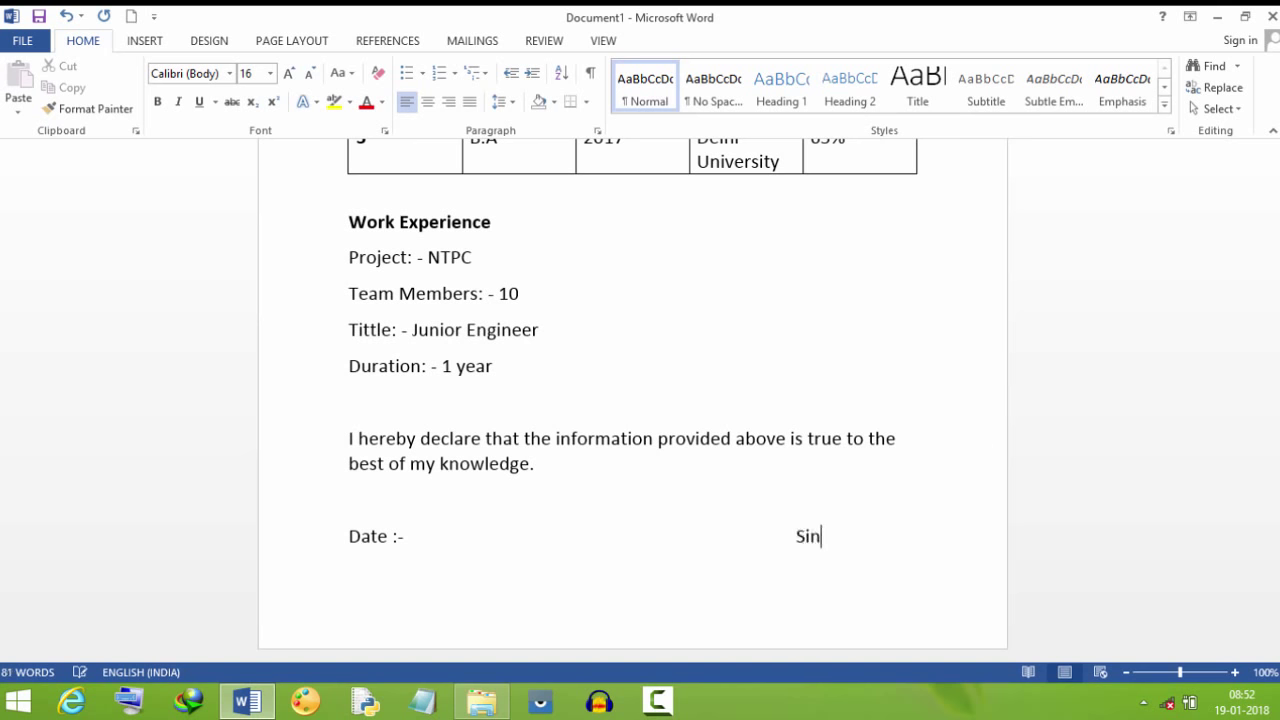
type("gn")
type("ature")
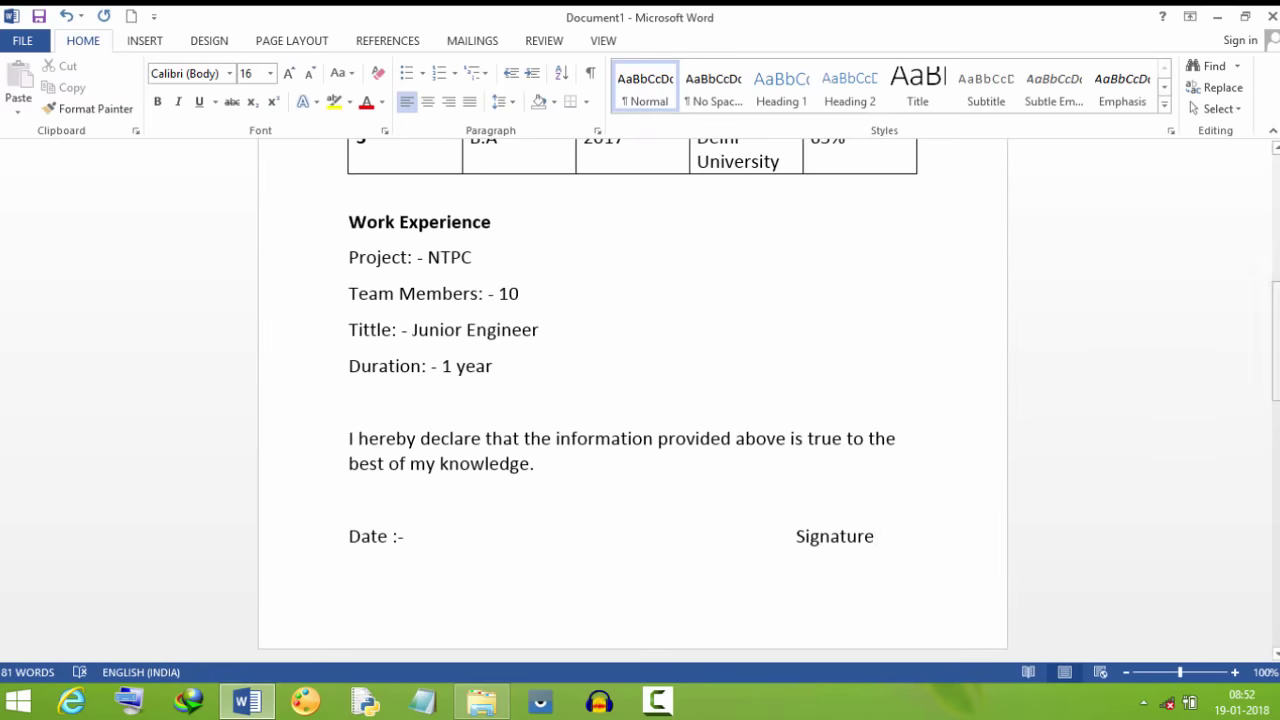
left_click_drag(1276, 342, 1276, 200)
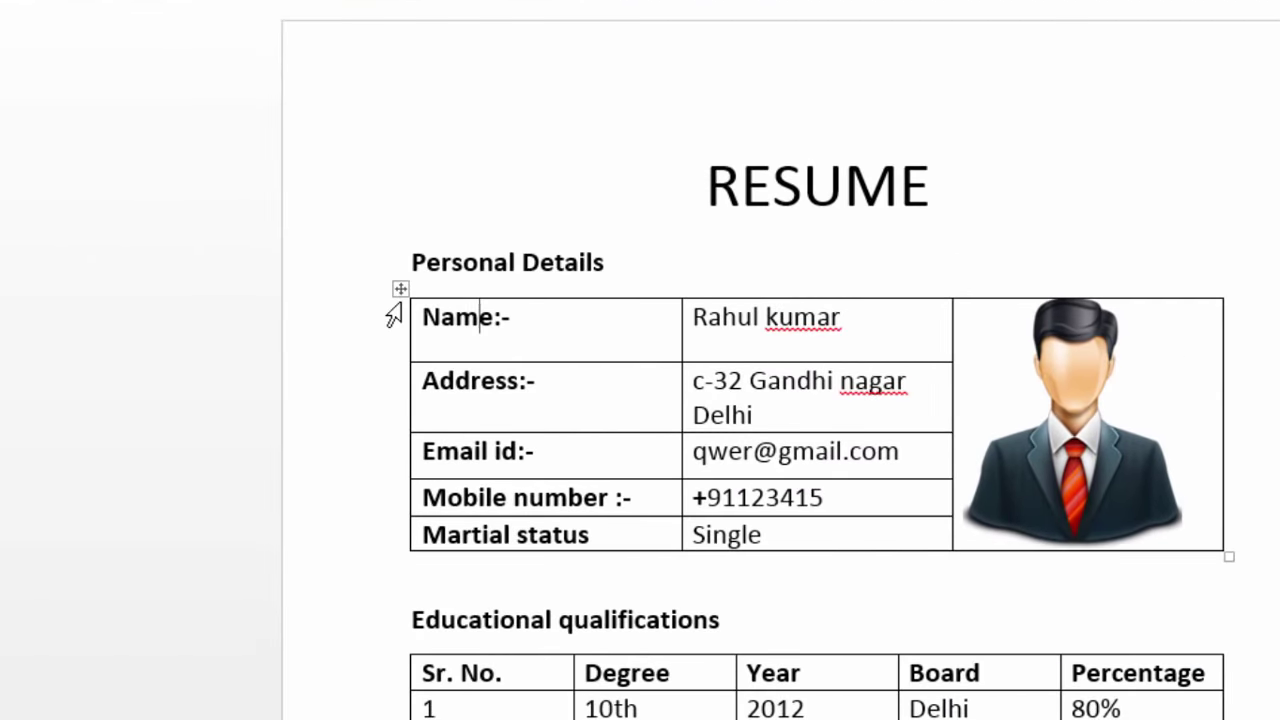
Step: Set the Personal Details table's borders to None through Table Properties > Borders and Shading
left_click(400, 289)
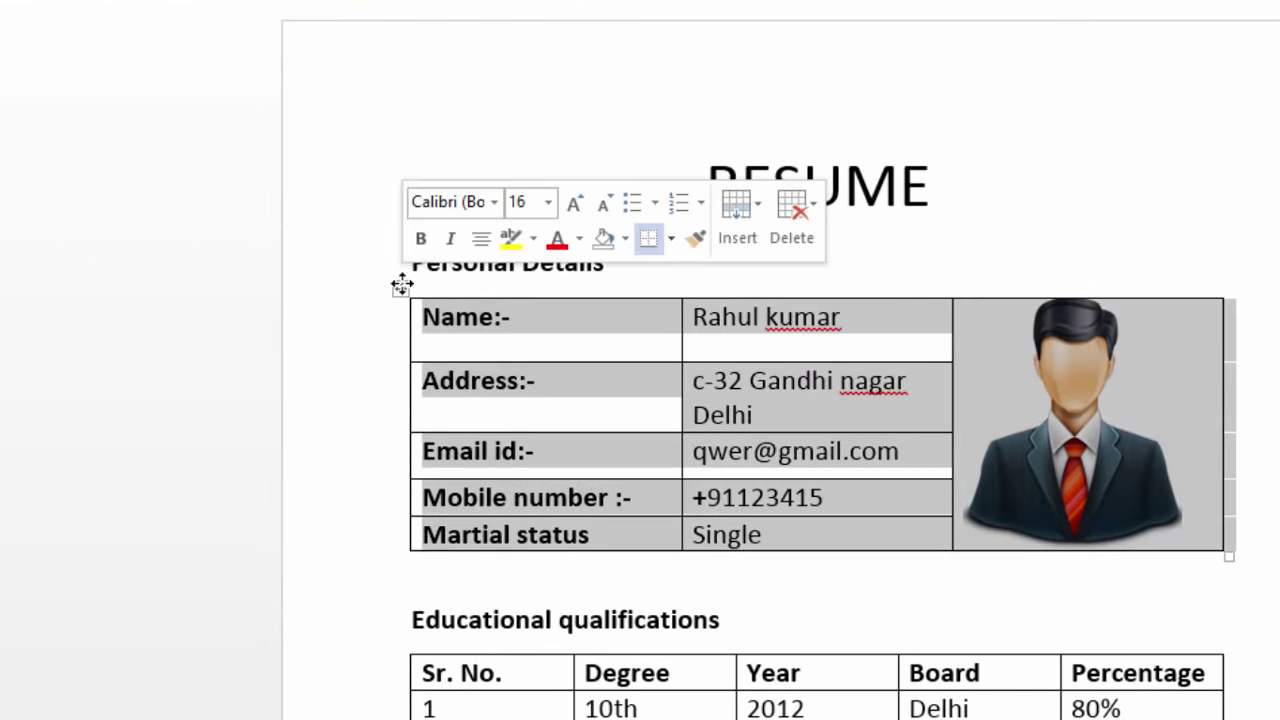
right_click(400, 289)
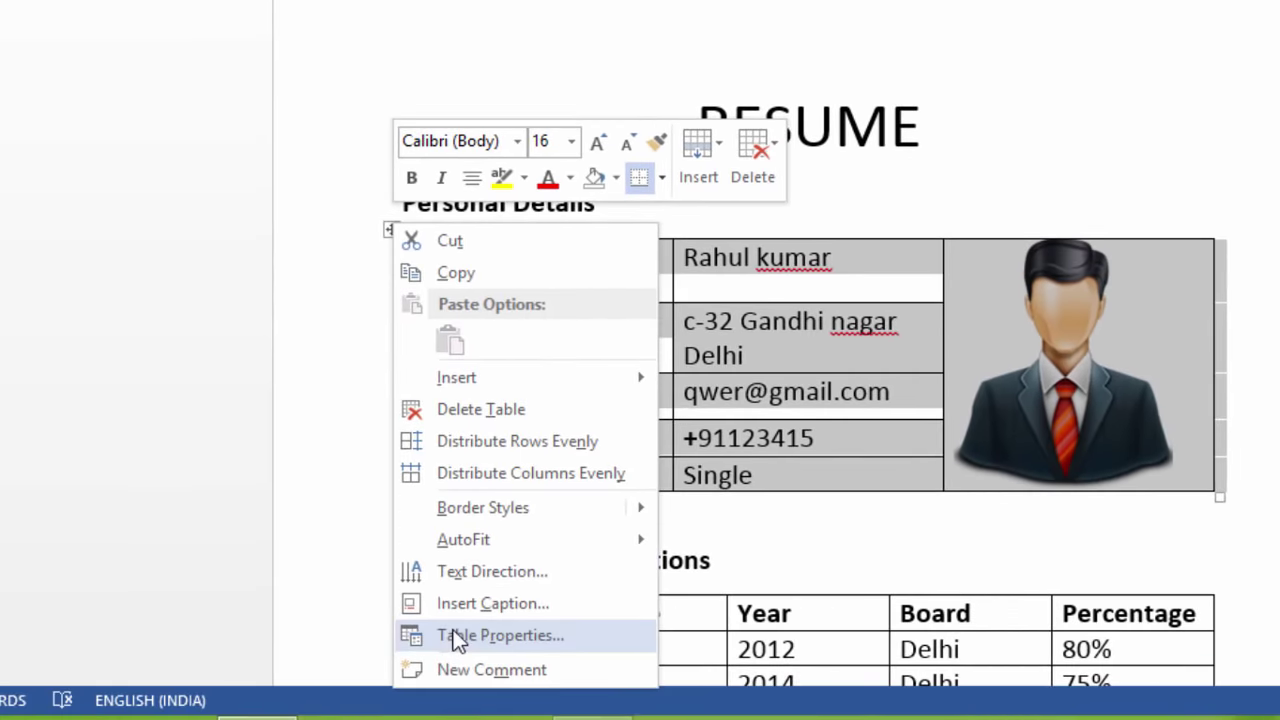
left_click(455, 642)
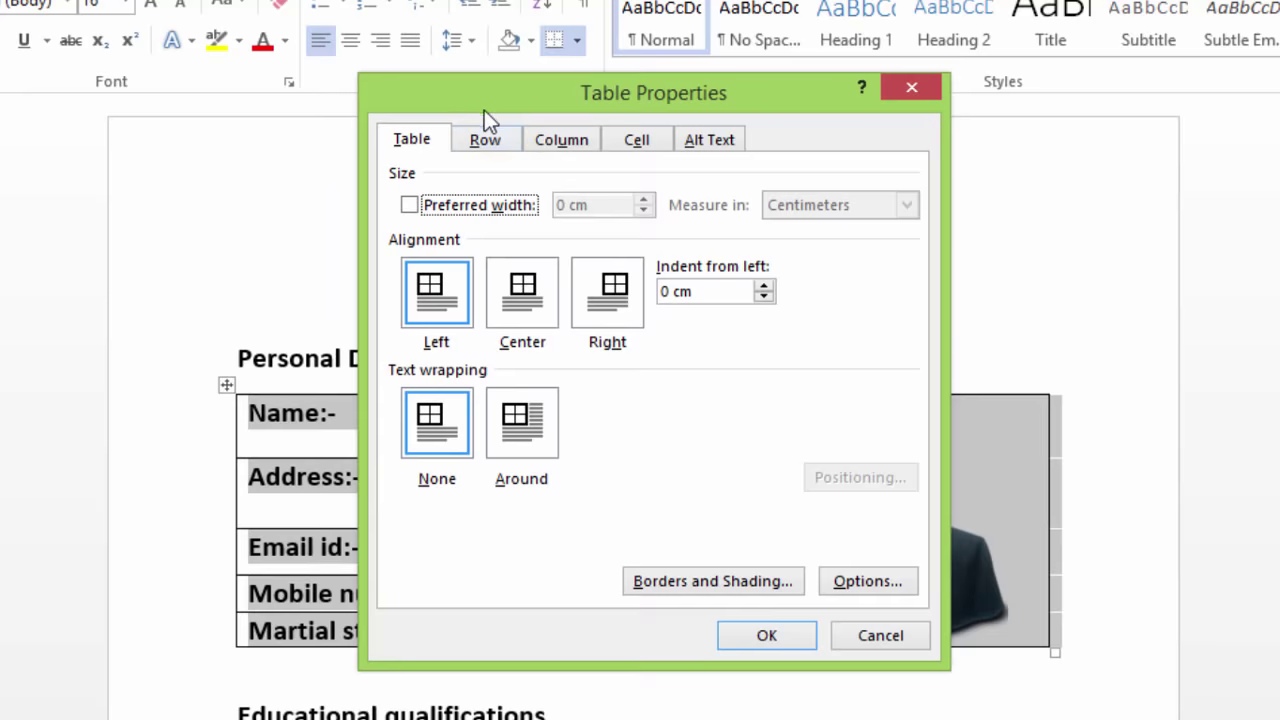
left_click(698, 582)
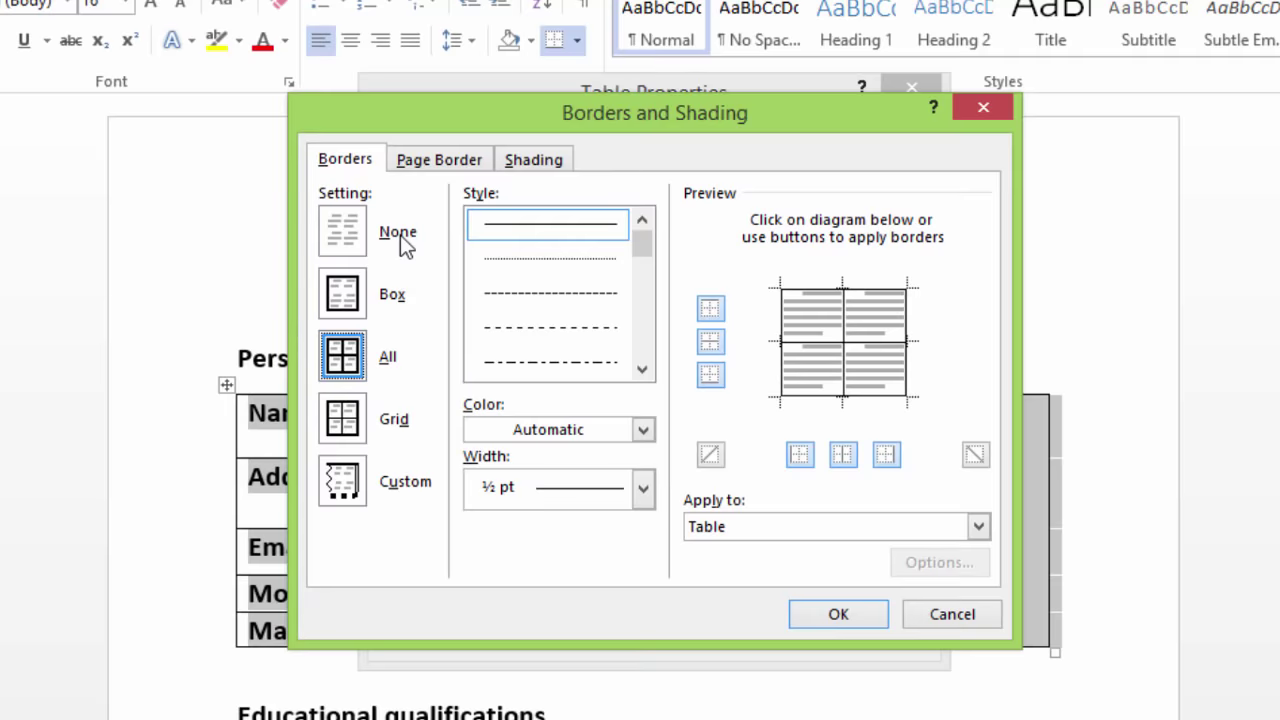
left_click(358, 242)
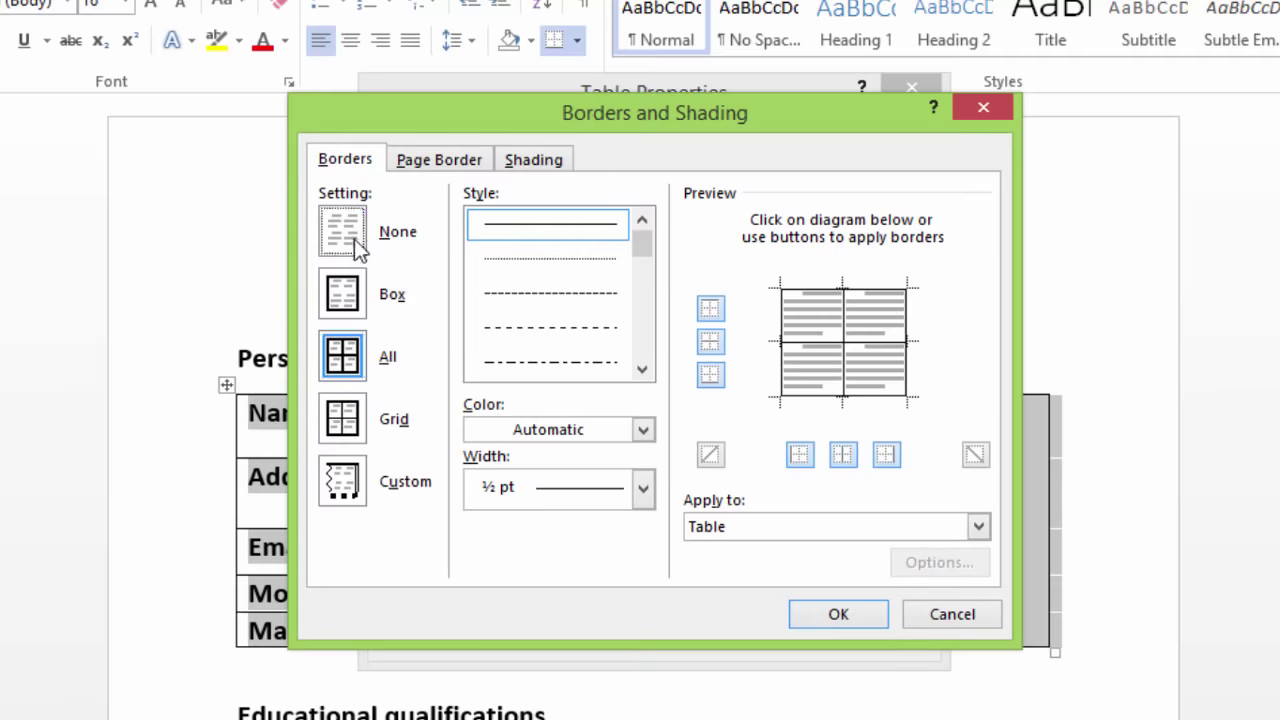
left_click(850, 612)
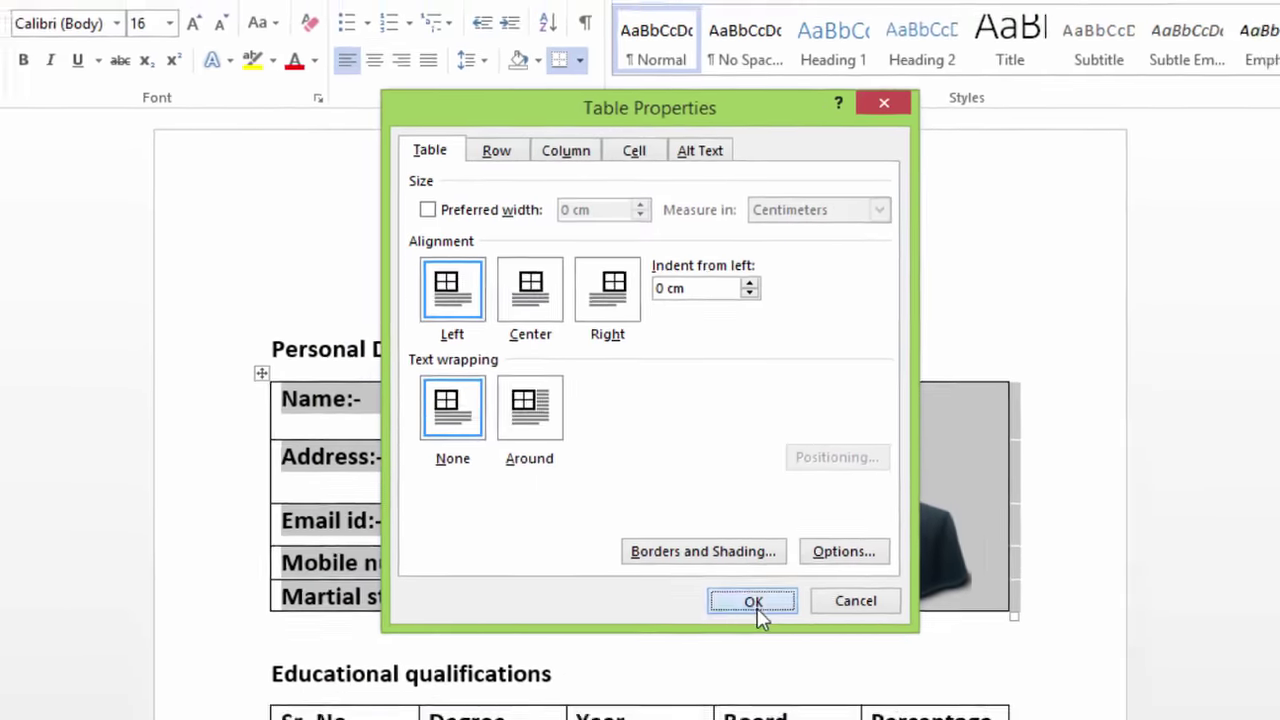
left_click(754, 601)
left_click(757, 572)
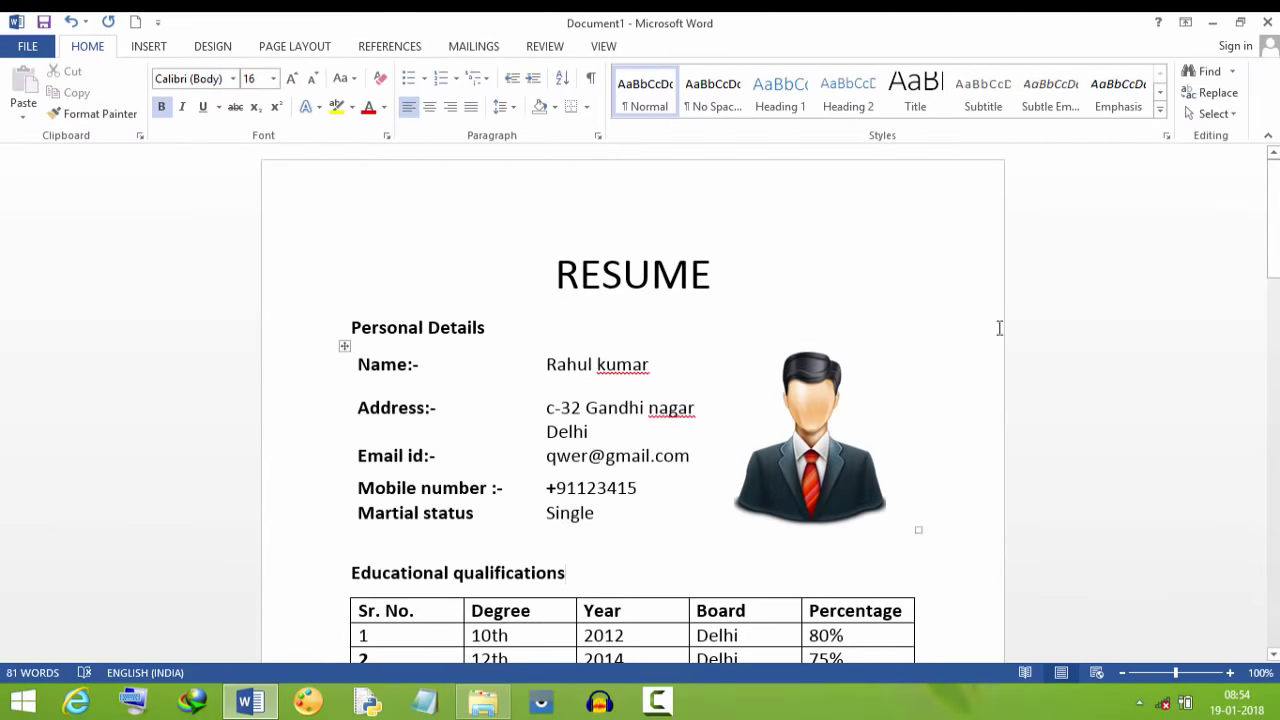
mouse_move(1272, 268)
left_mouse_down()
mouse_move(1272, 319)
mouse_move(1260, 278)
left_mouse_up()
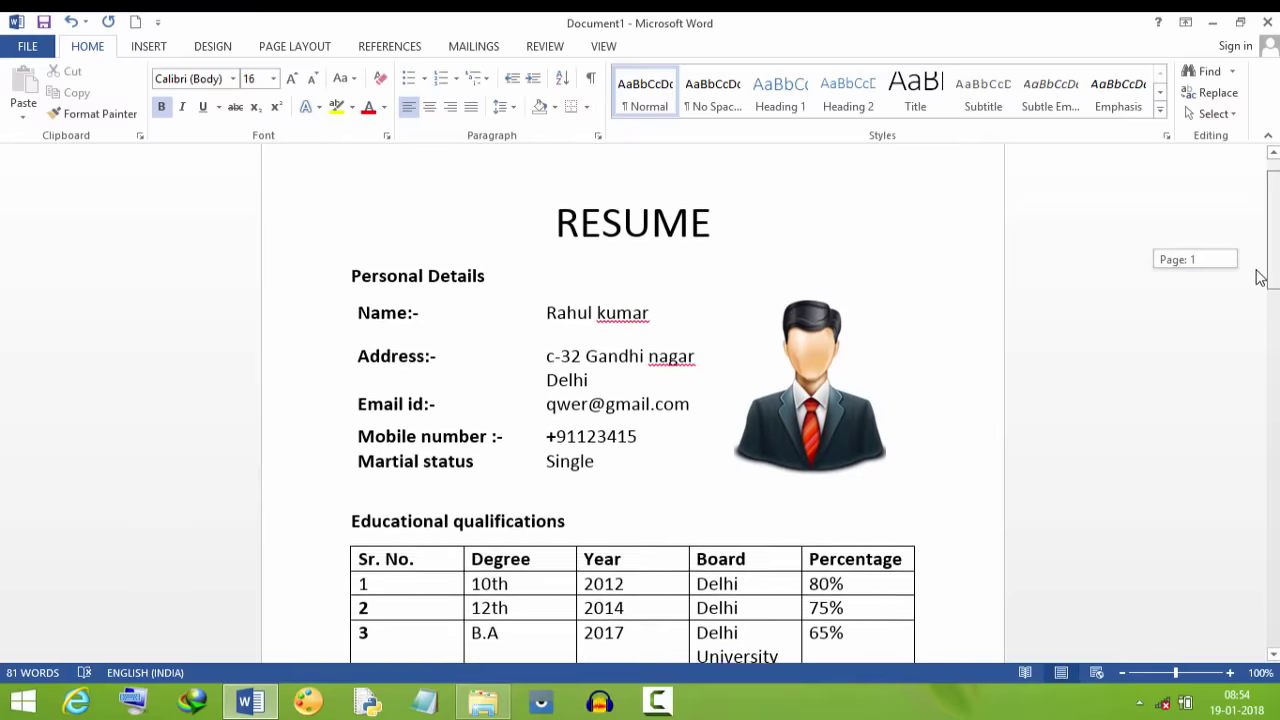
scroll(1169, 275, "up", 1)
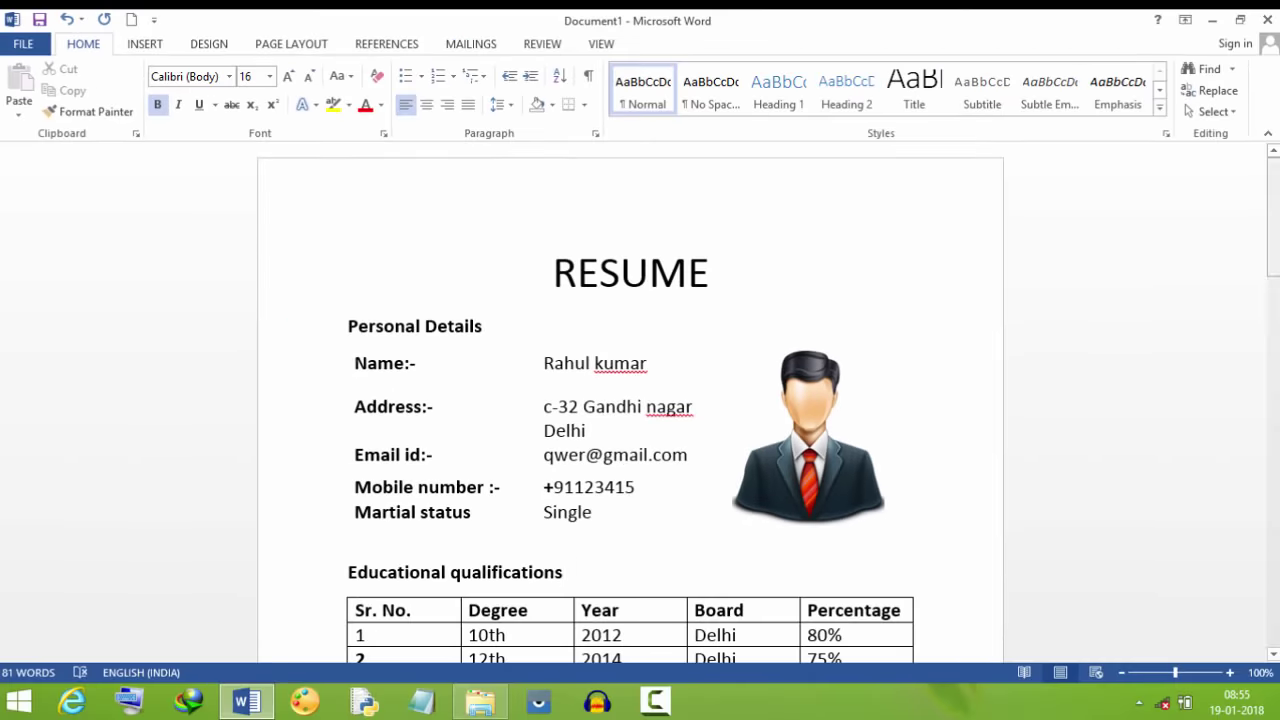
mouse_move(1275, 203)
left_mouse_down()
mouse_move(1275, 231)
mouse_move(1275, 176)
left_mouse_up()
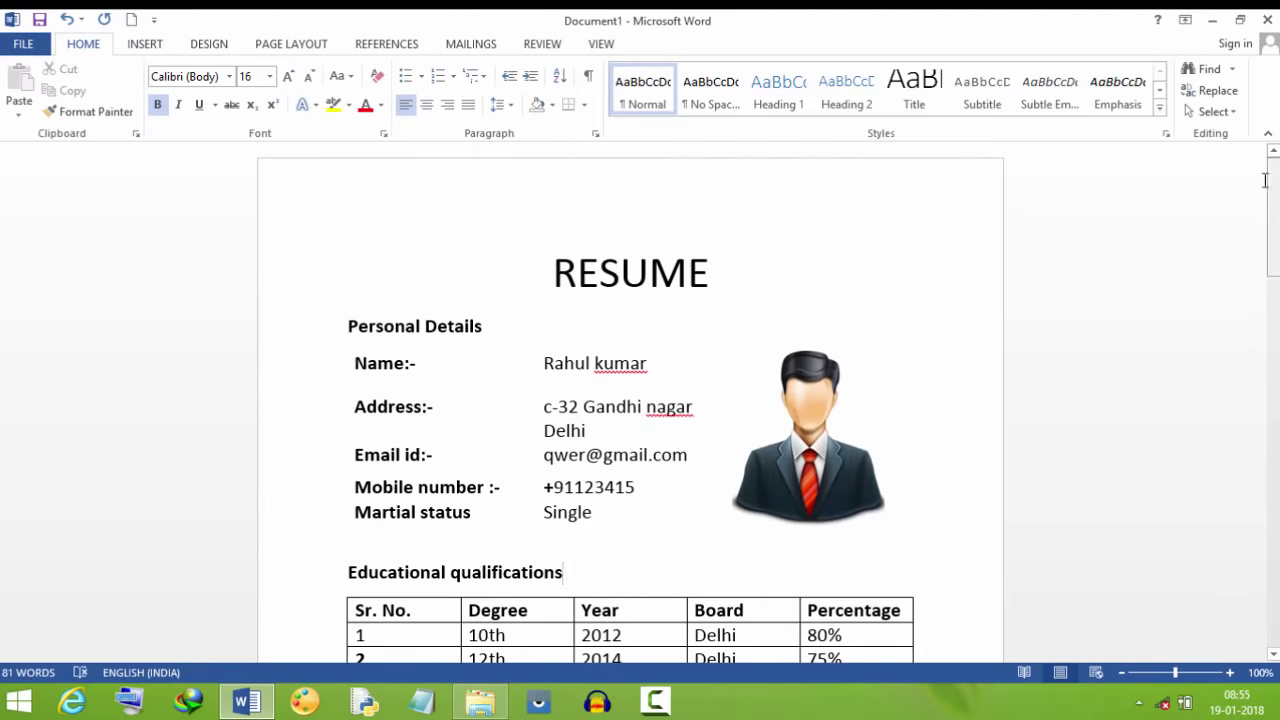